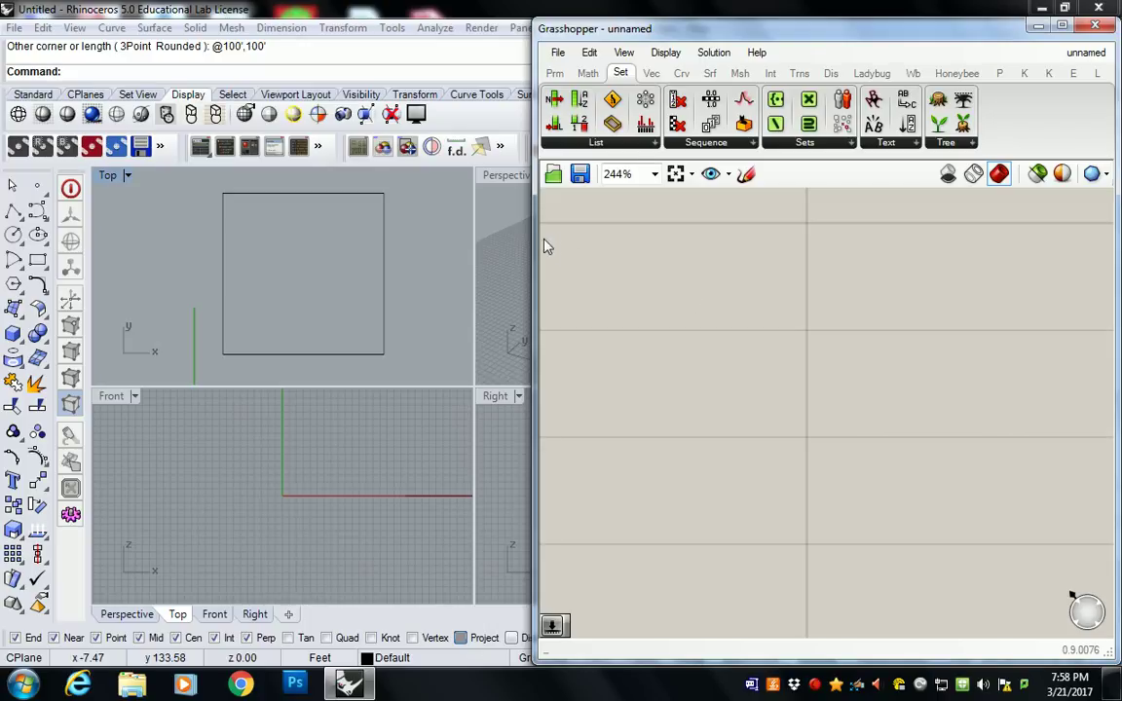
Add a Curve parameter to the canvas and reference the square drawn in the Top viewport as its single curve
right_click_drag(366, 243, 343, 237)
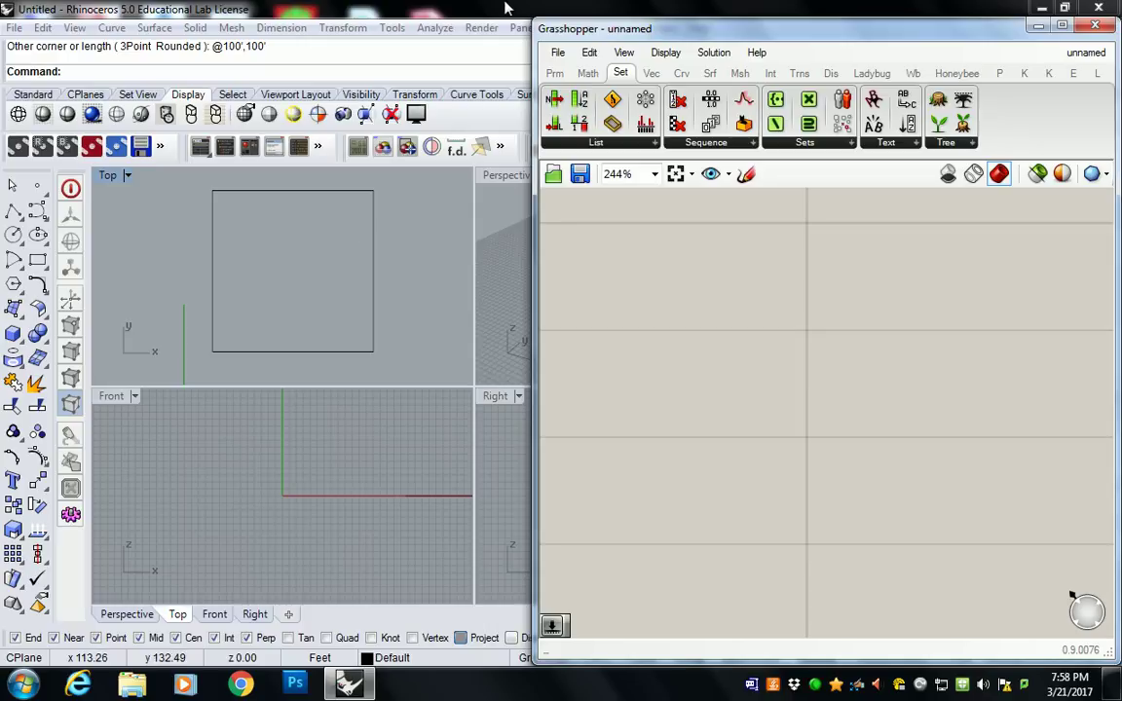
left_click(555, 73)
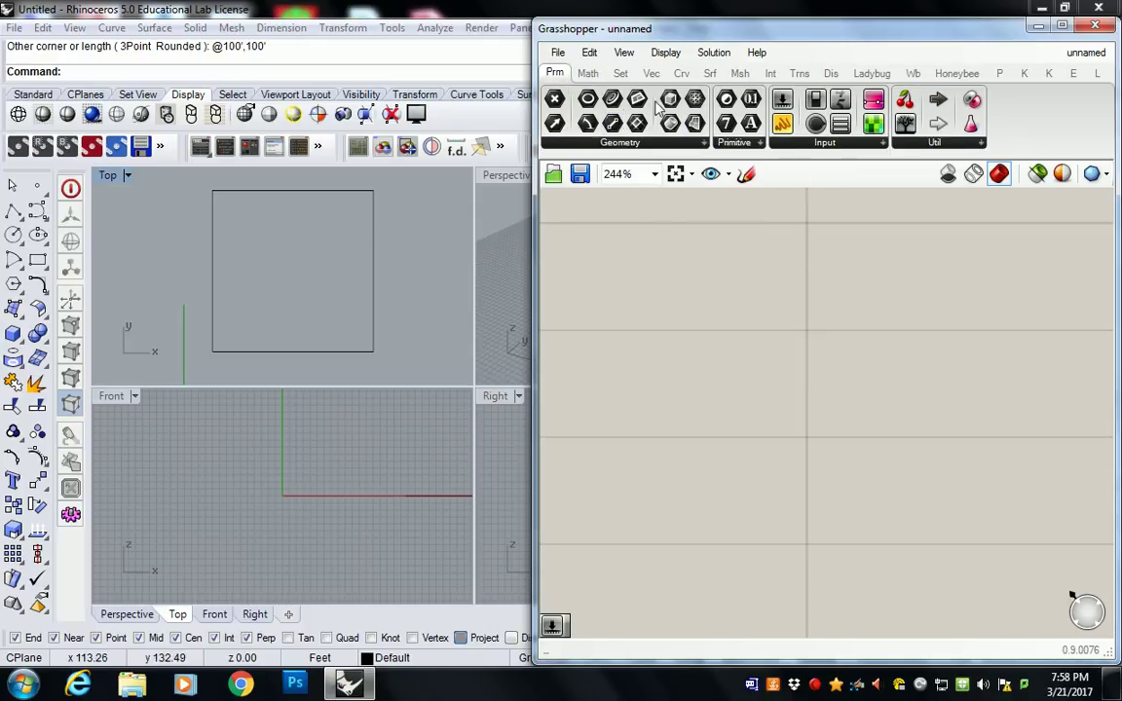
left_click_drag(637, 98, 763, 360)
right_click(763, 360)
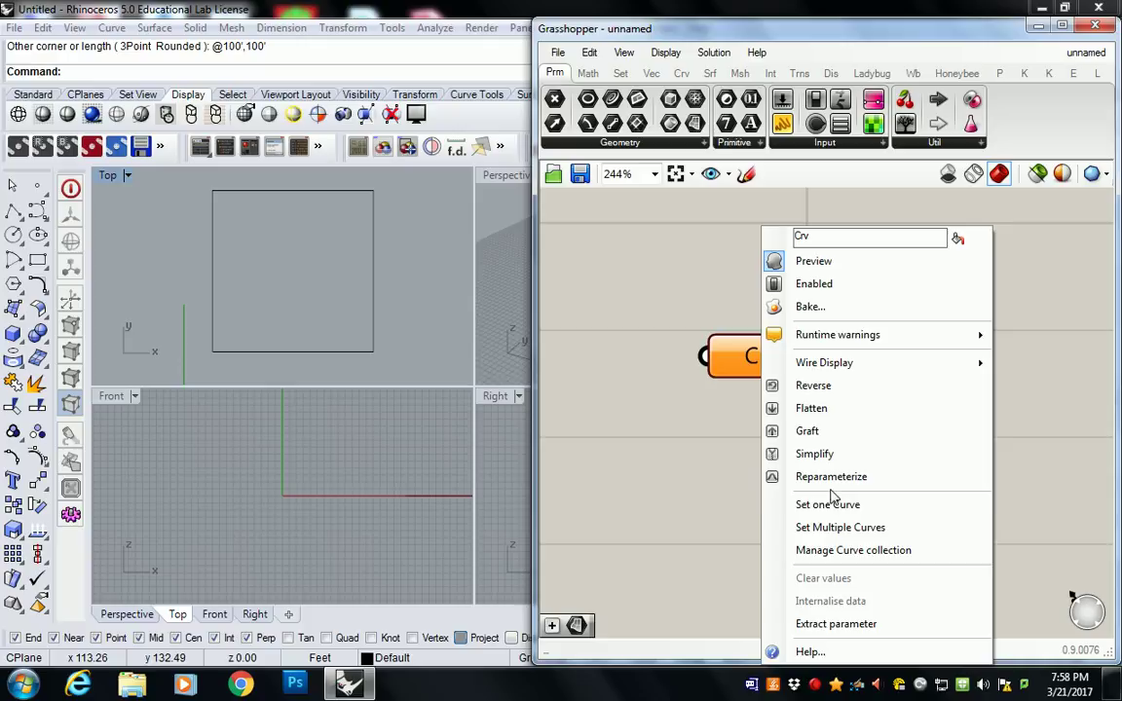
left_click(828, 502)
left_click(324, 265)
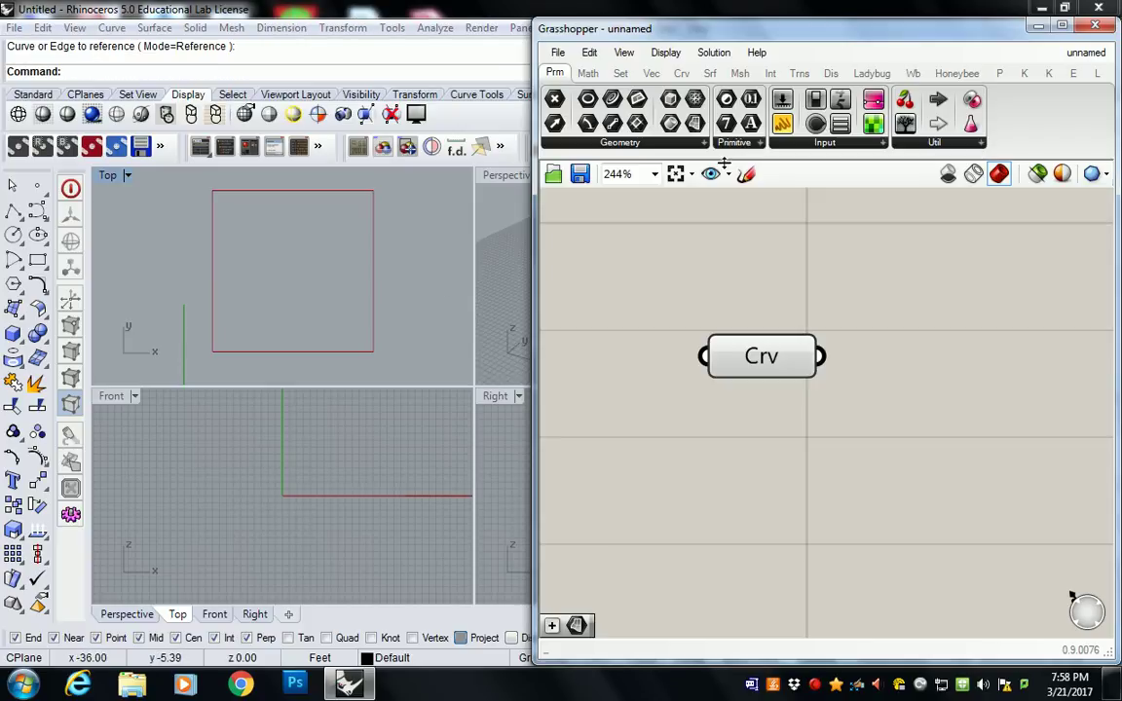
Add a Surface parameter beside the Curve parameter and feed the curve into it
left_click_drag(637, 123, 922, 348)
left_click_drag(826, 363, 855, 344)
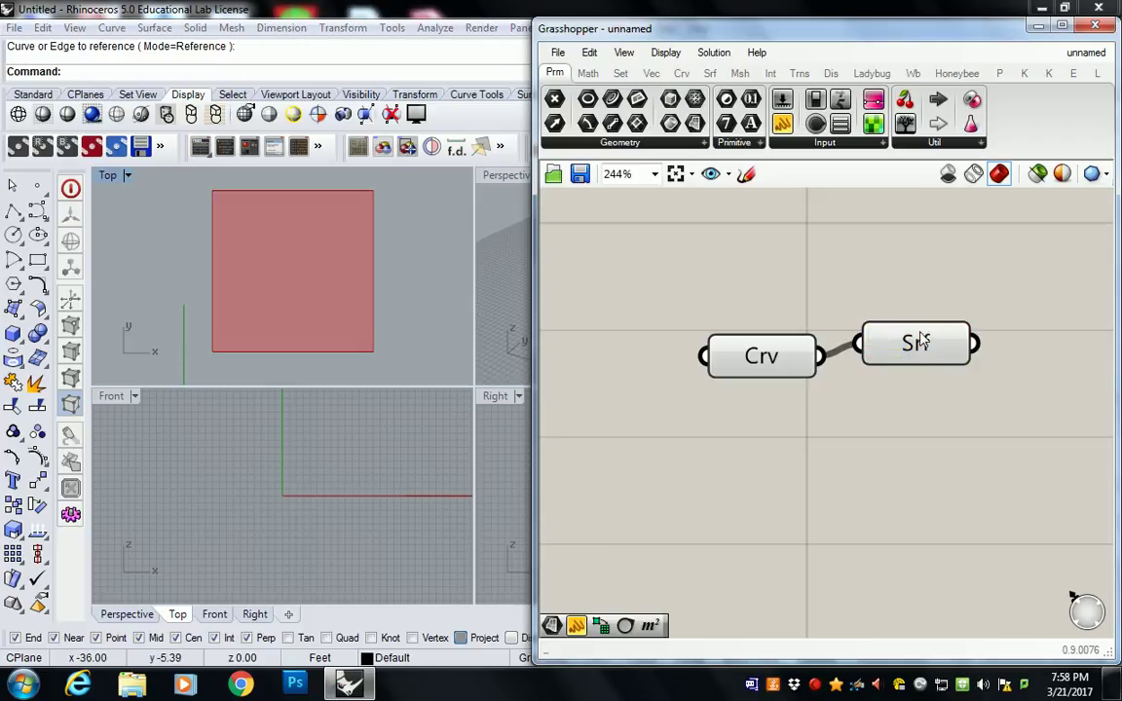
scroll(828, 332, "down", 3)
left_click(815, 312)
mouse_move(826, 317)
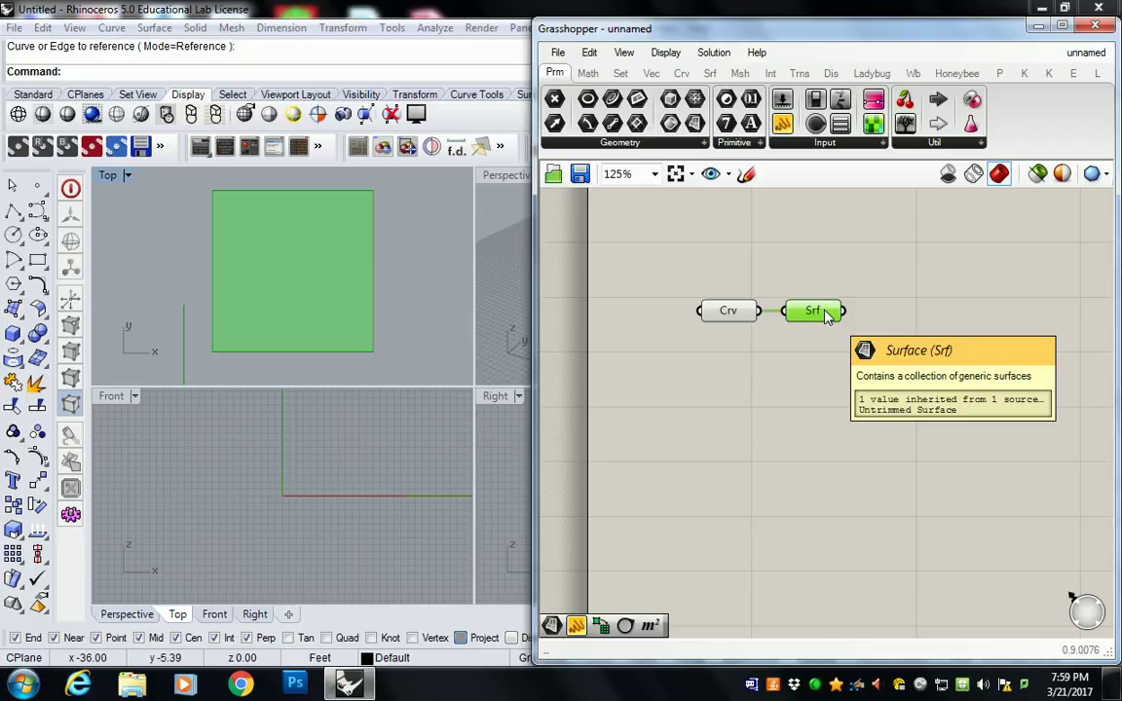
Add a Divide Domain² component with U and V count inputs below and beyond the Surface parameter
left_click(597, 76)
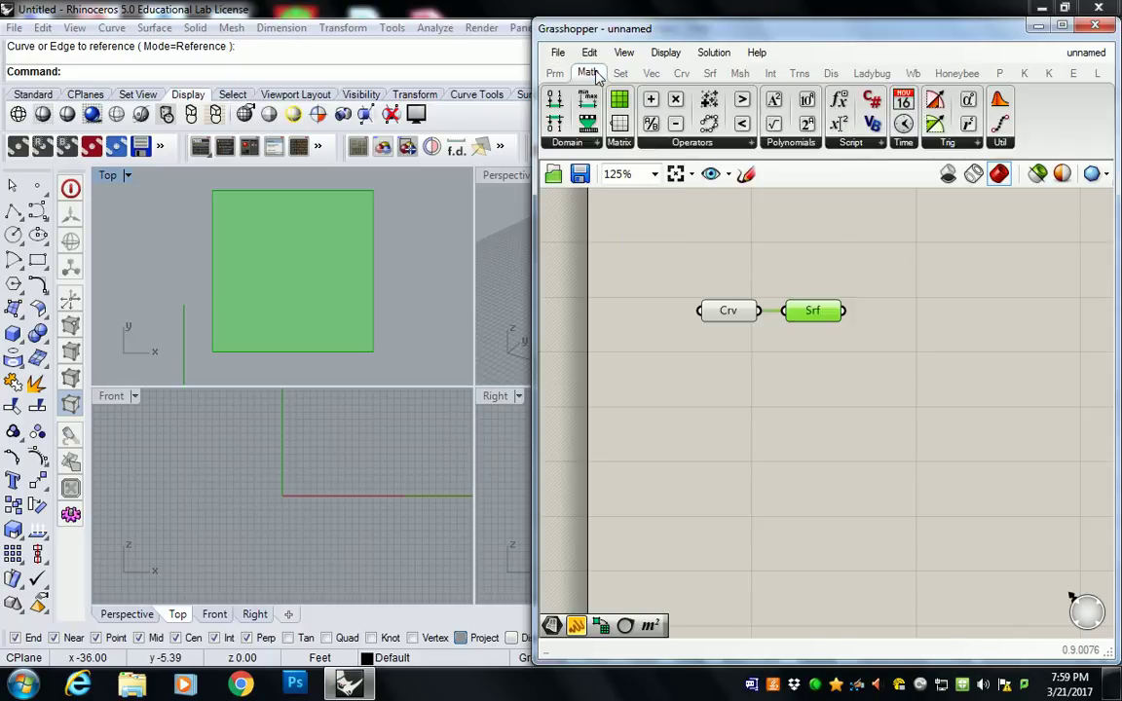
left_click(591, 144)
left_click_drag(632, 499, 917, 376)
right_click_drag(964, 376, 785, 378)
left_click_drag(785, 377, 795, 391)
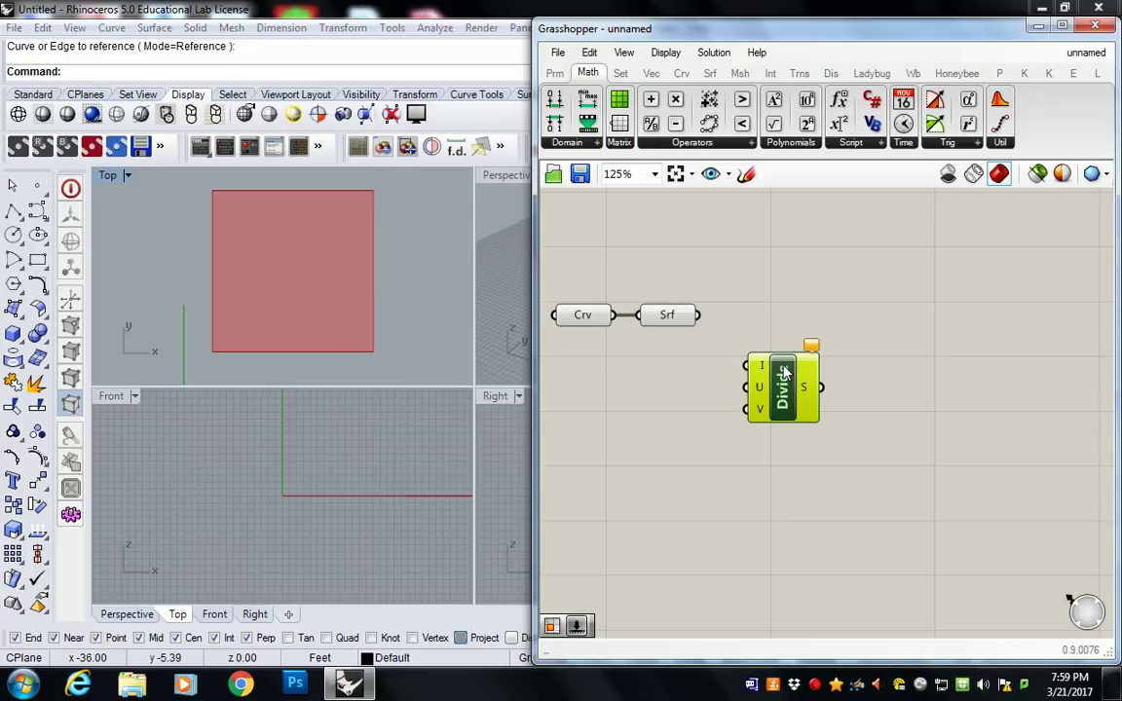
left_click(747, 304)
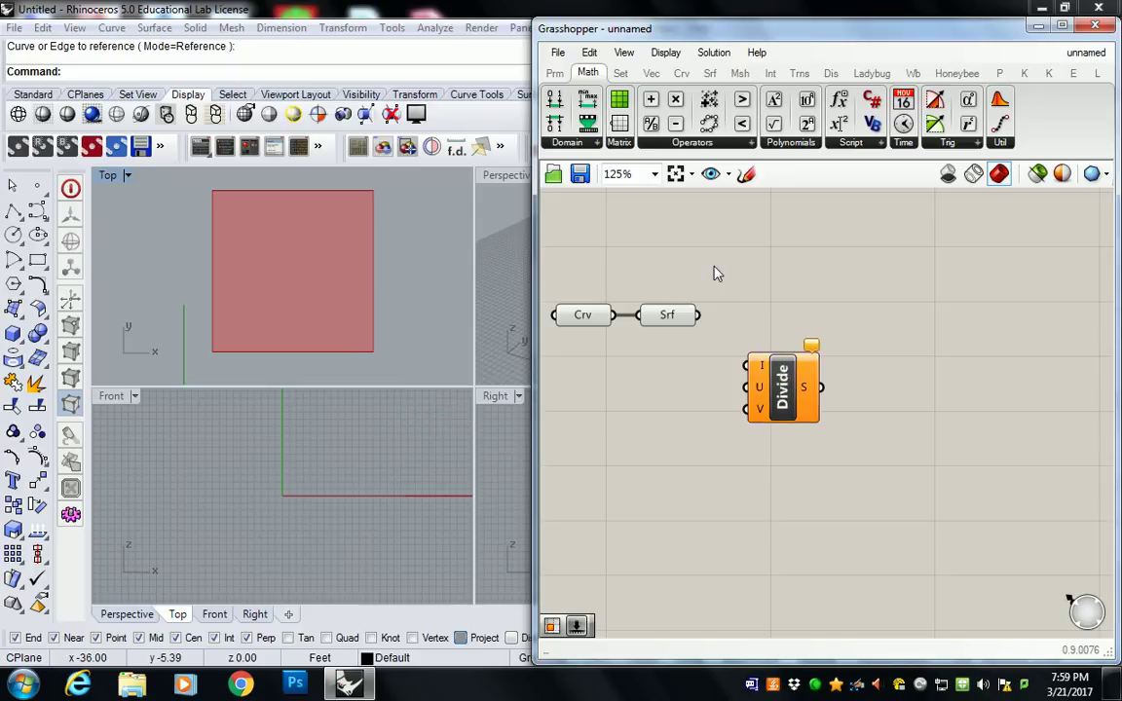
Add an Isotrim component wired to the surface and to the Divide Domain² segments, with the surface also feeding the domain input
left_click(710, 73)
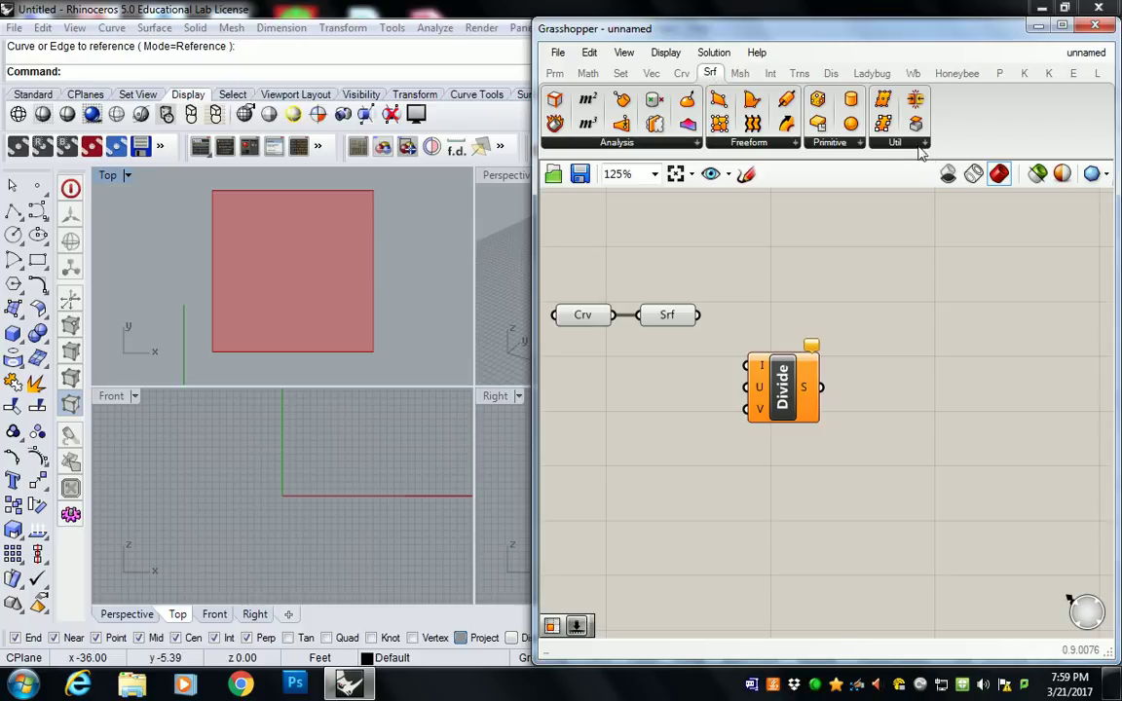
left_click(921, 143)
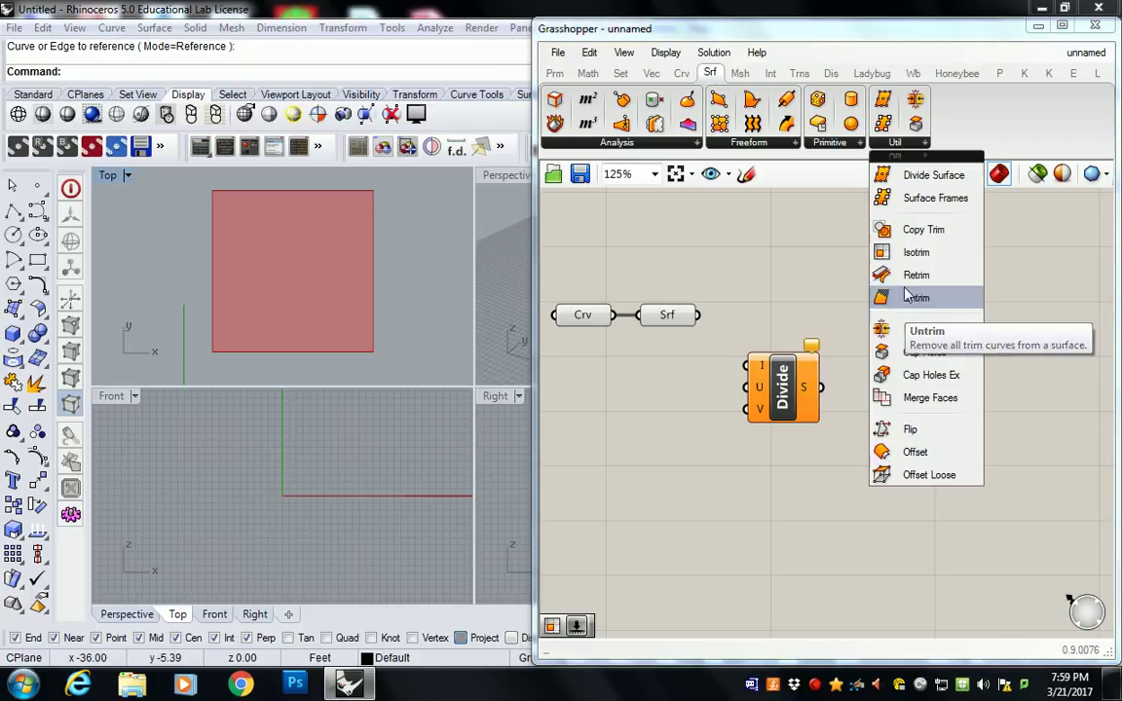
left_click_drag(916, 255, 913, 338)
left_click(724, 328)
left_click_drag(698, 314, 870, 314)
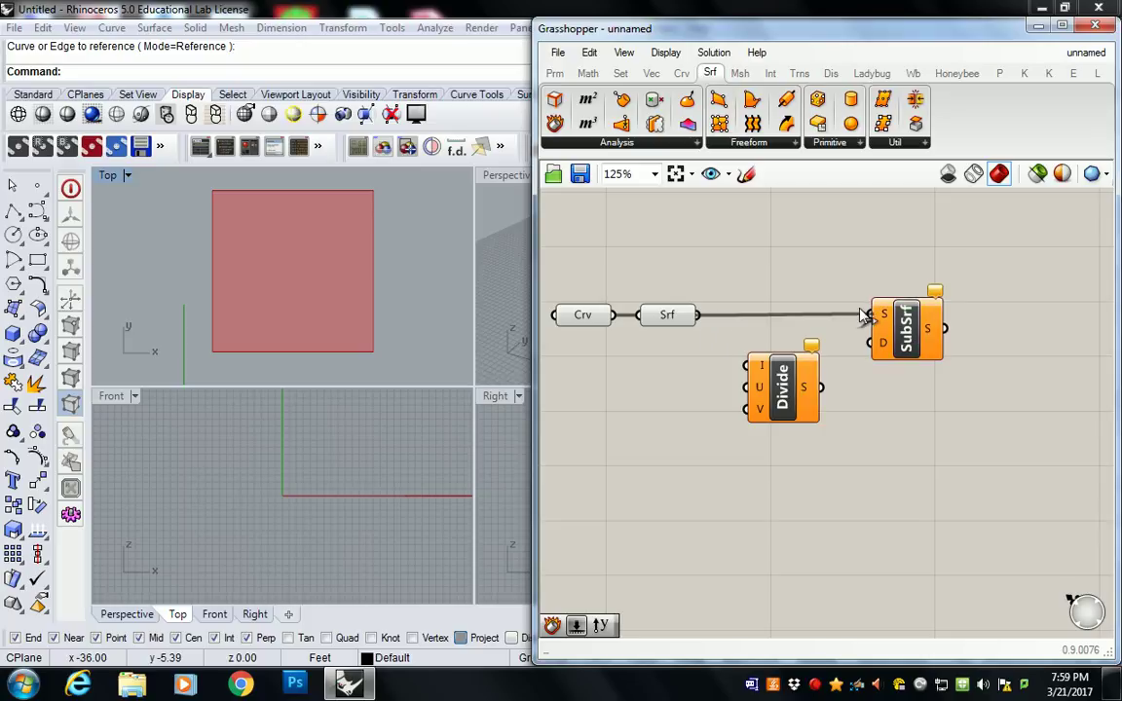
left_click_drag(721, 339, 746, 366)
left_click_drag(820, 386, 872, 342)
Create an integer slider from 0 to 10, duplicate it, and connect the pair to the U and V counts of Divide Domain²
right_click_drag(702, 400, 815, 380)
double_click(754, 378)
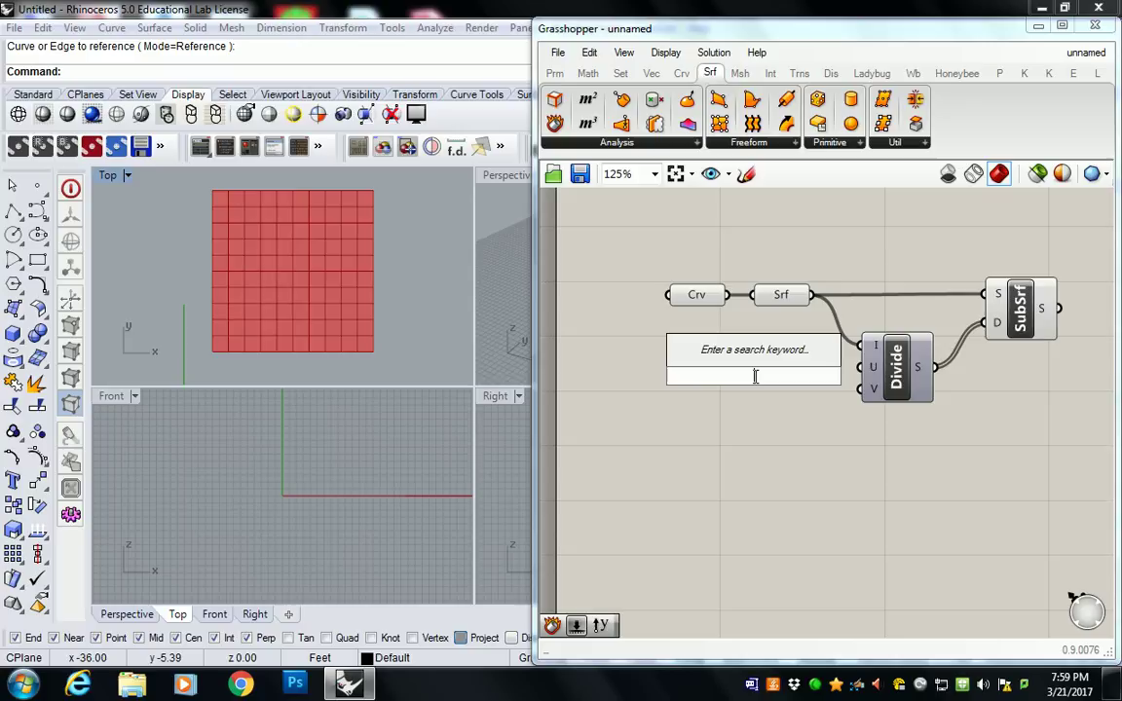
type("0<10")
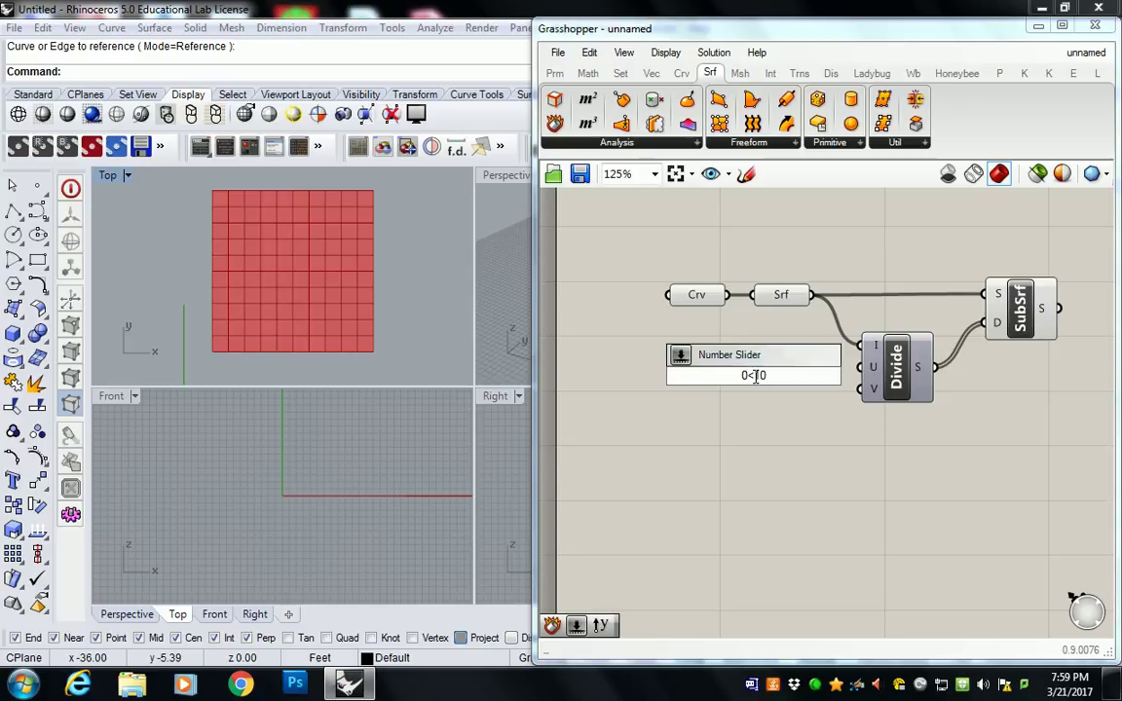
key("Return")
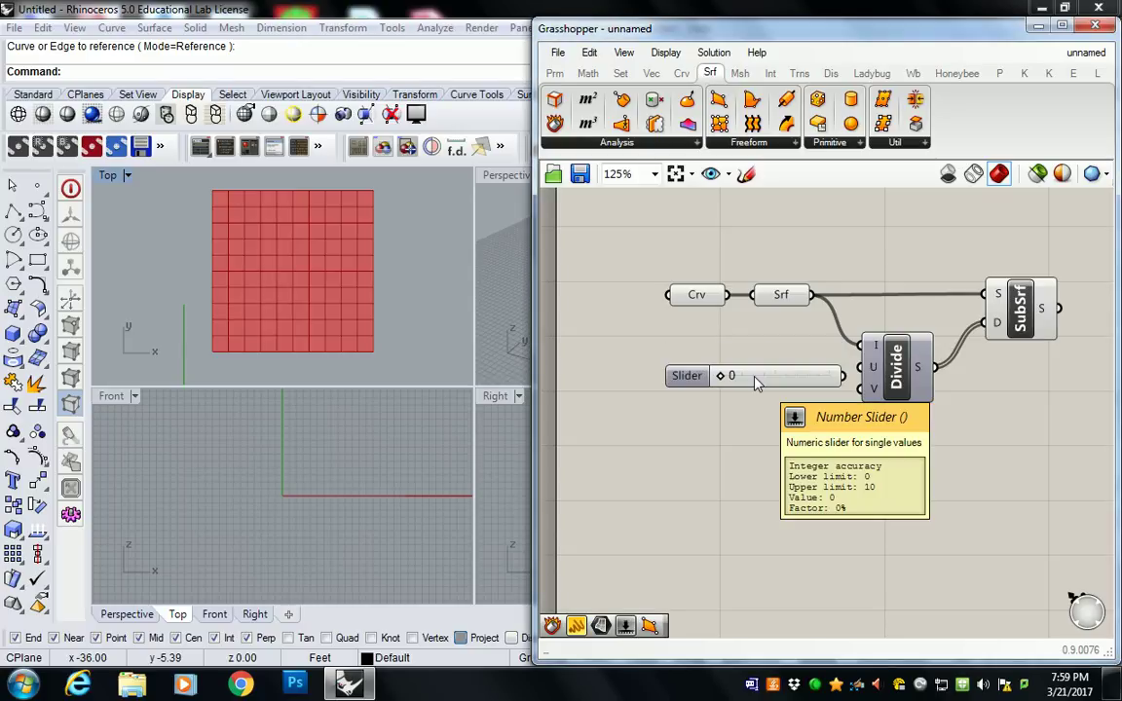
left_click_drag(755, 383, 730, 395)
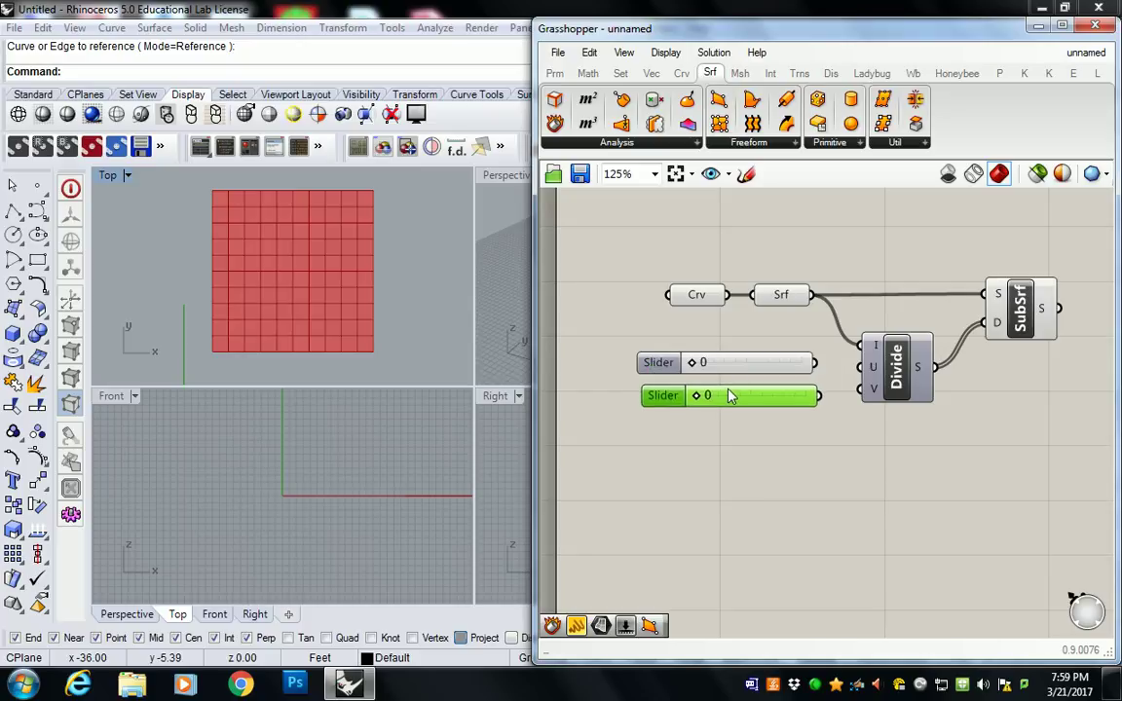
left_click_drag(815, 362, 859, 389)
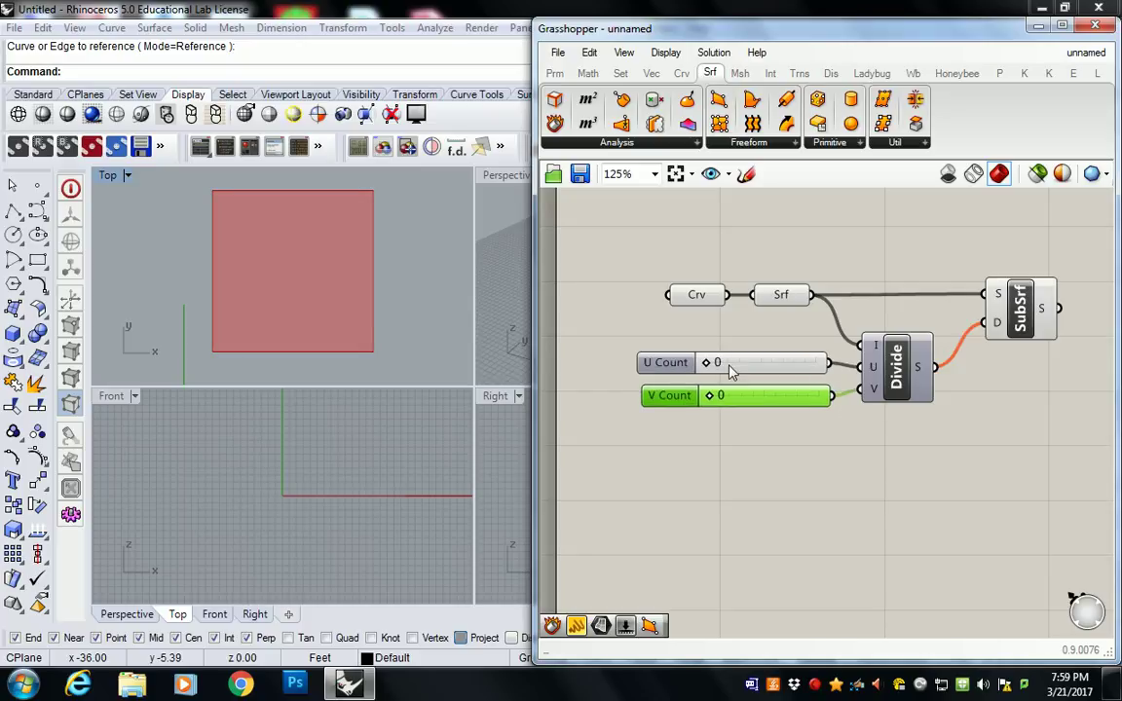
Set the U Count slider to 5 and the V Count slider to 6
left_click_drag(707, 362, 787, 400)
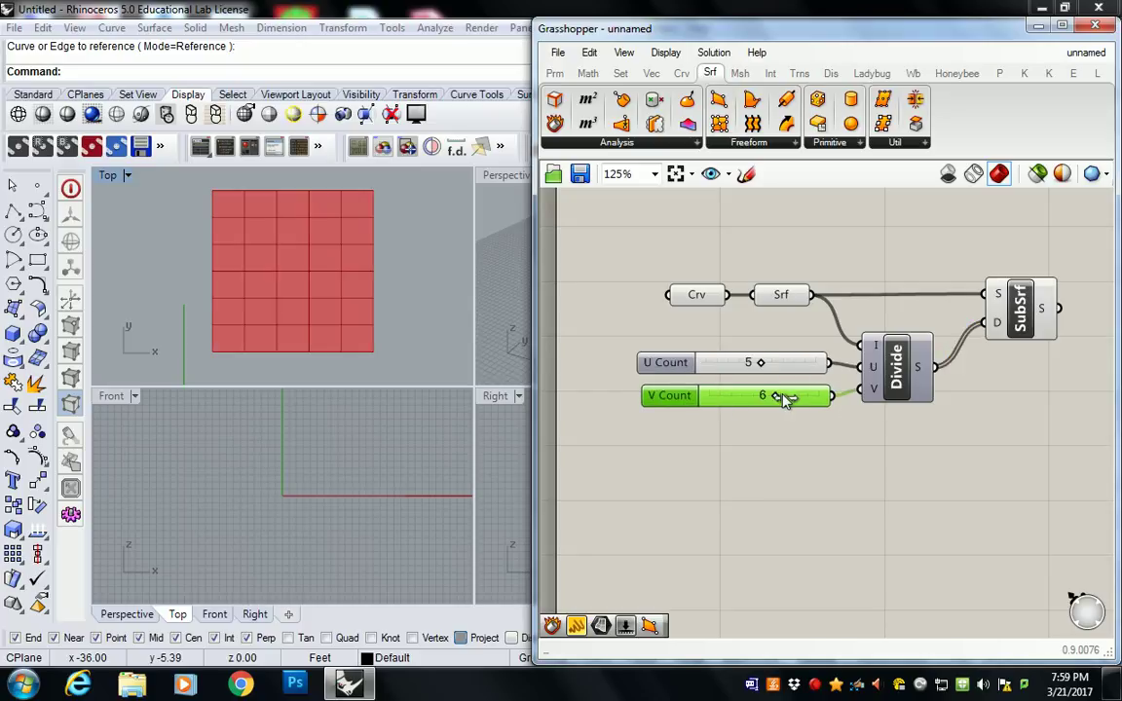
right_click_drag(965, 338, 950, 334)
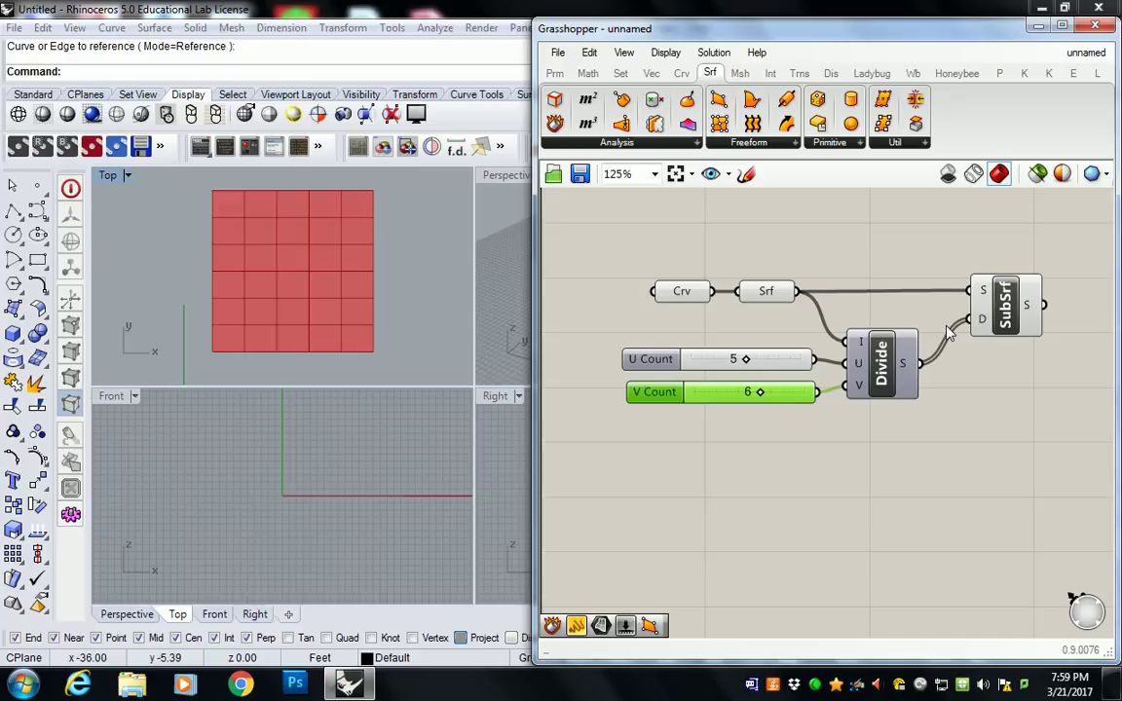
right_click_drag(922, 271, 869, 258)
left_click(933, 305)
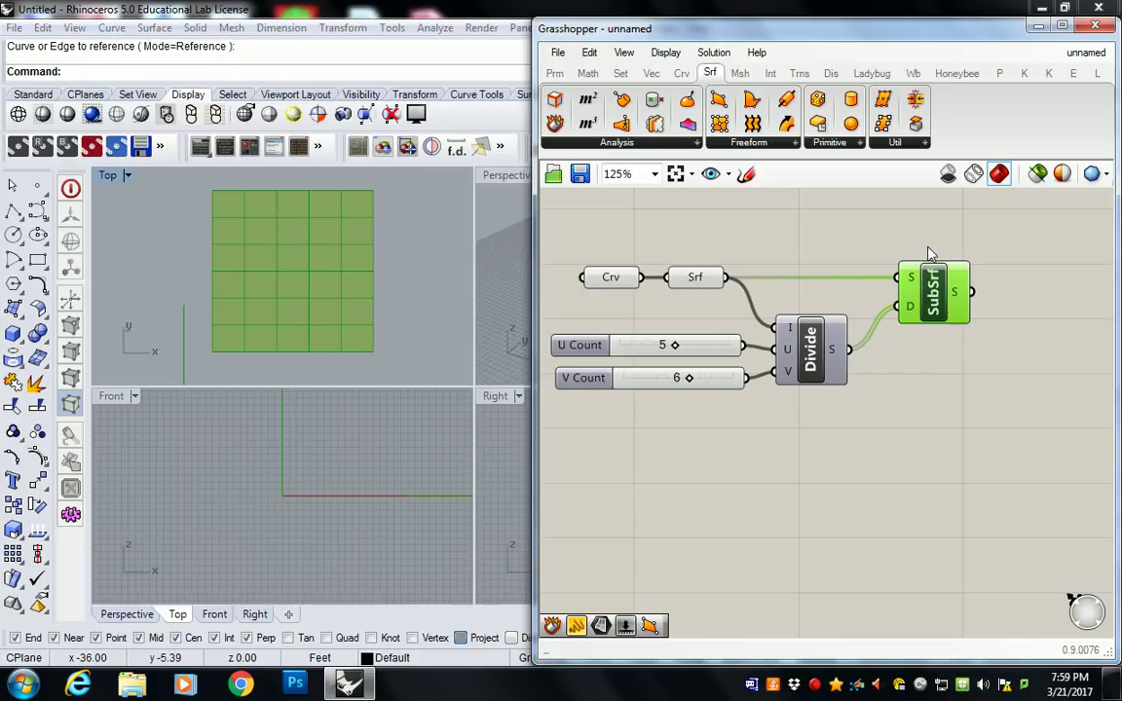
left_click(904, 261)
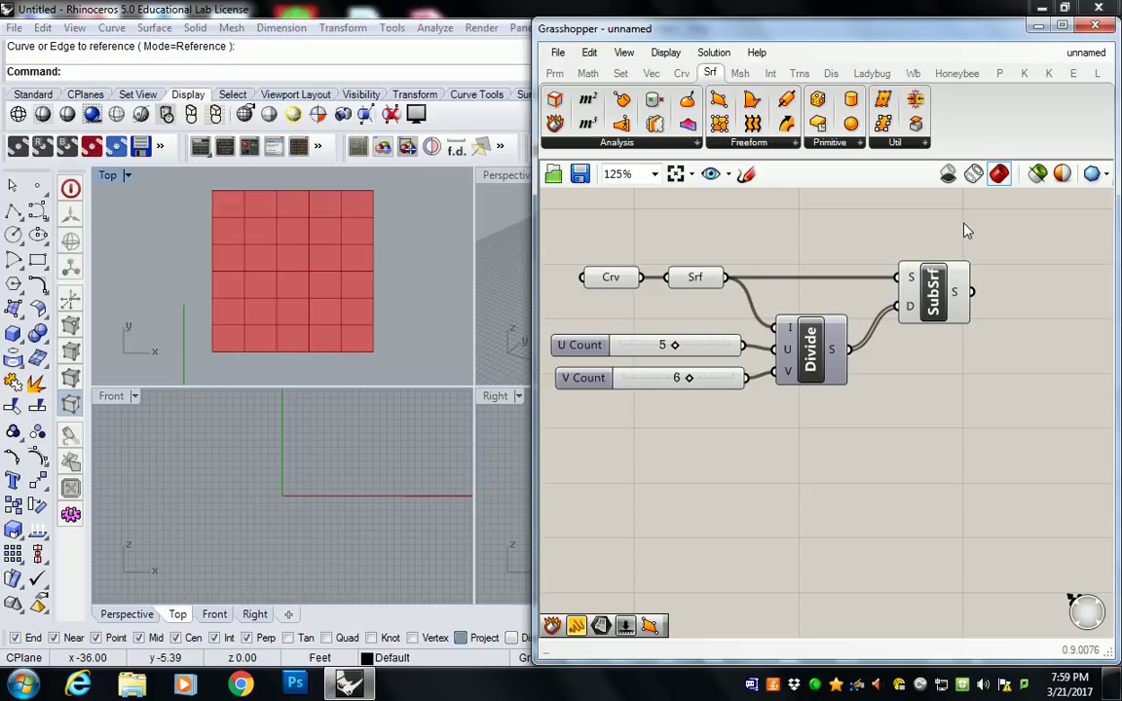
Add a Deconstruct Brep component after Isotrim and feed the subdivided surfaces into it
right_click_drag(965, 231, 795, 221)
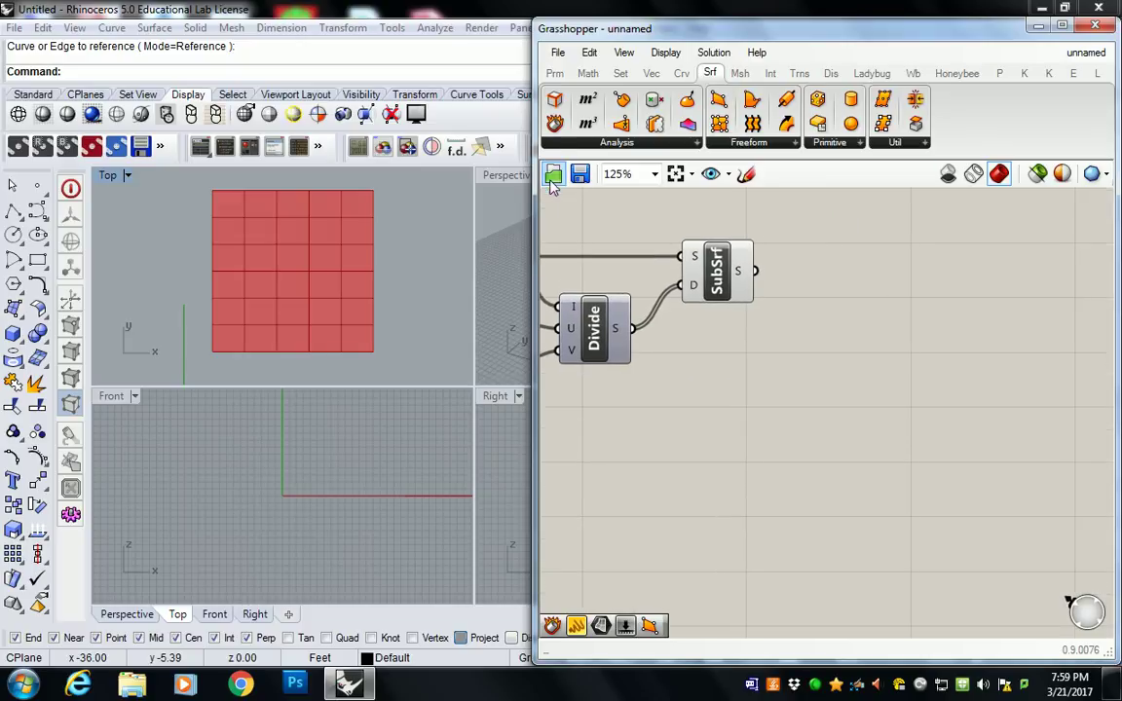
left_click(554, 125)
left_click(839, 283)
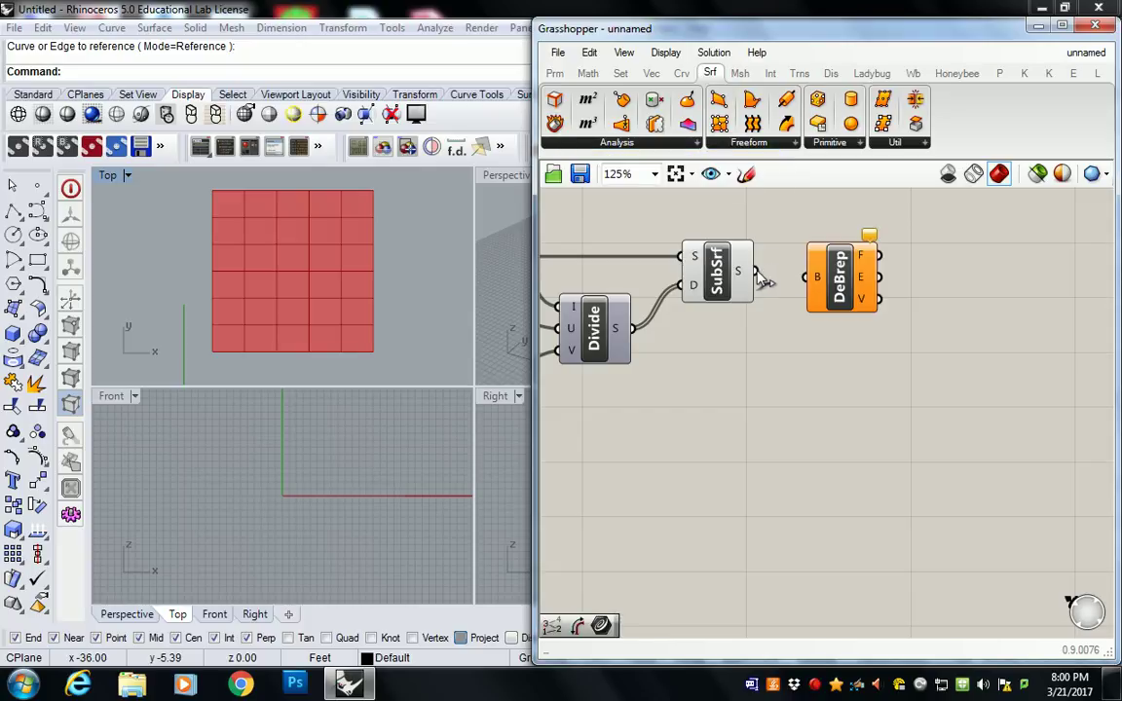
left_click_drag(757, 272, 833, 276)
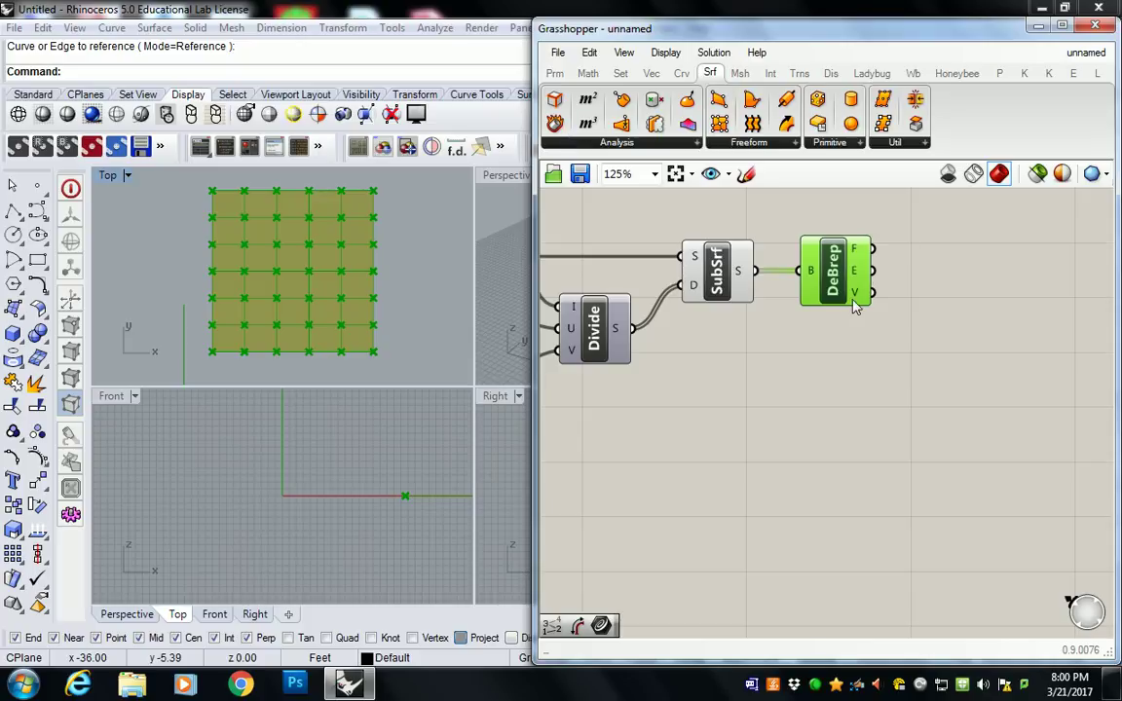
mouse_move(855, 307)
Add a List Item component beyond Deconstruct Brep
right_click_drag(933, 306, 889, 306)
scroll(901, 350, "down", 3)
left_click(824, 325)
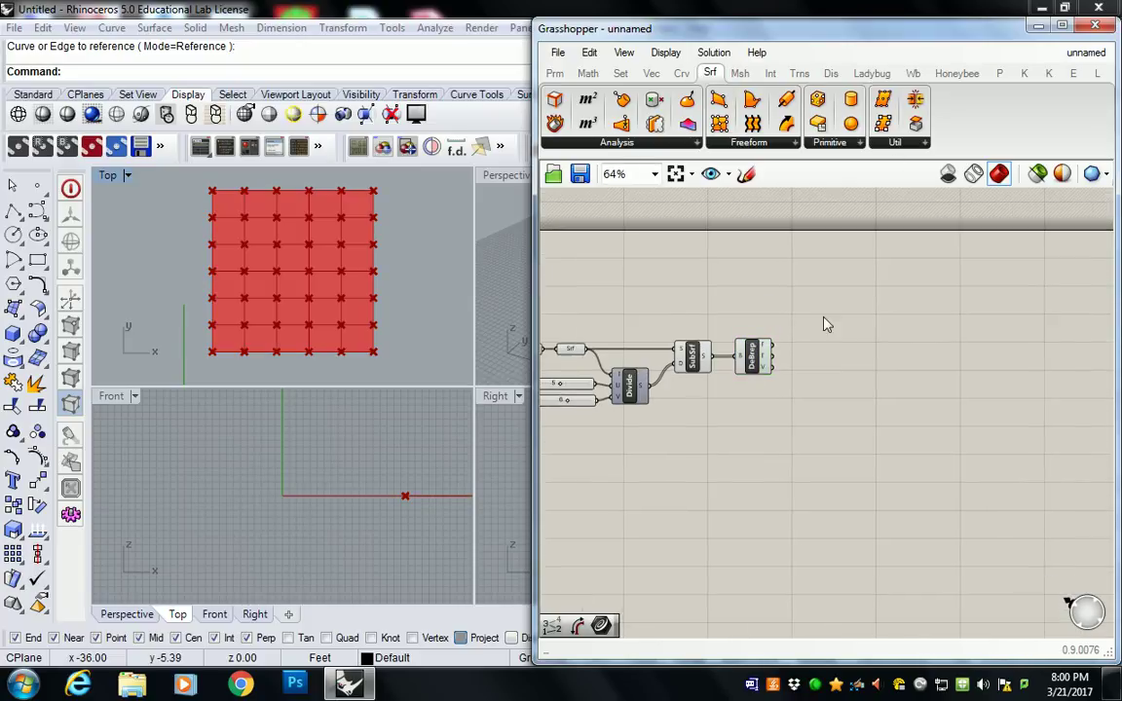
left_click(620, 74)
left_click(622, 145)
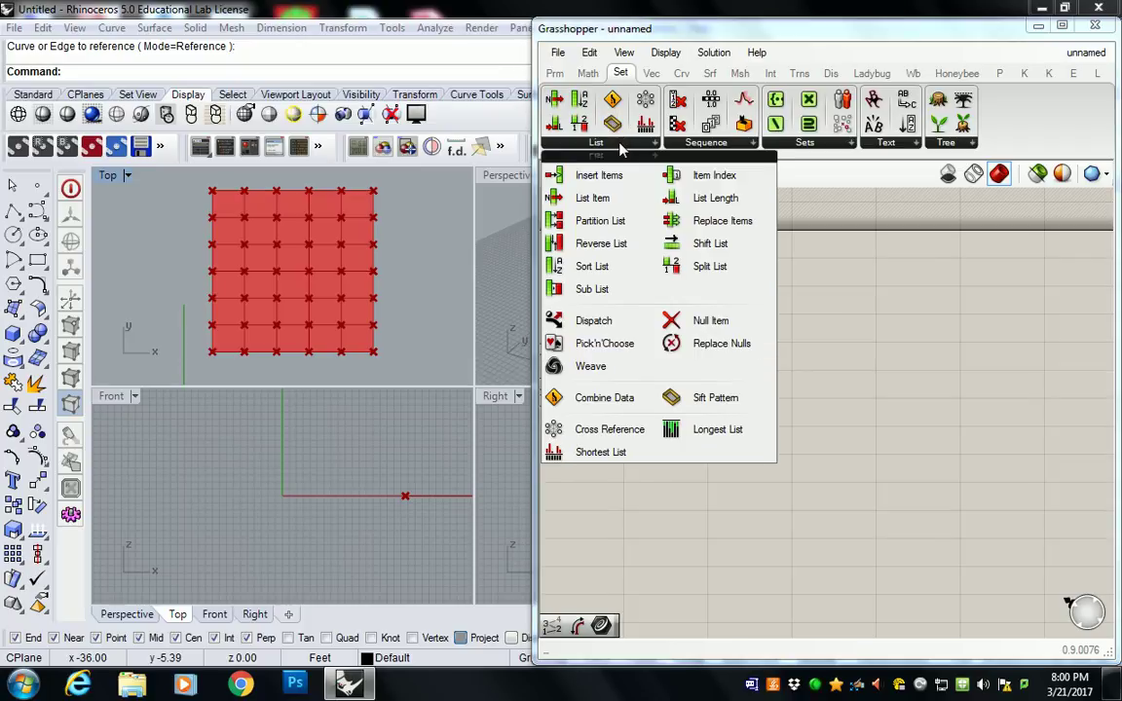
left_click_drag(598, 197, 852, 310)
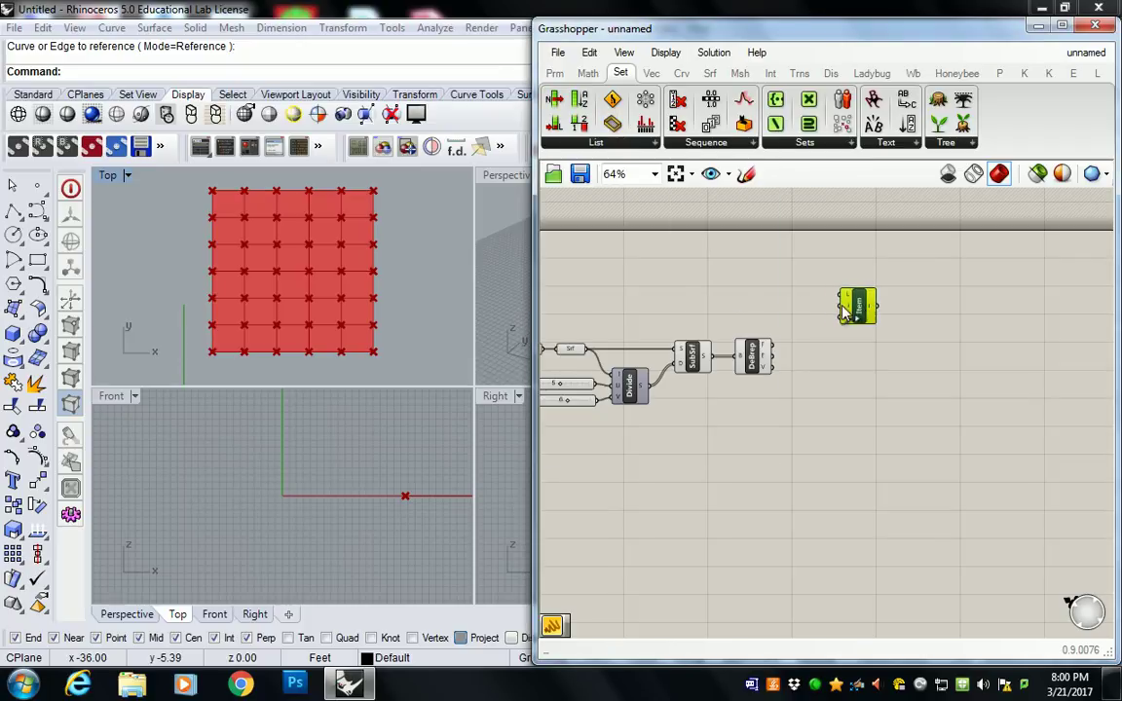
scroll(850, 308, "up", 2)
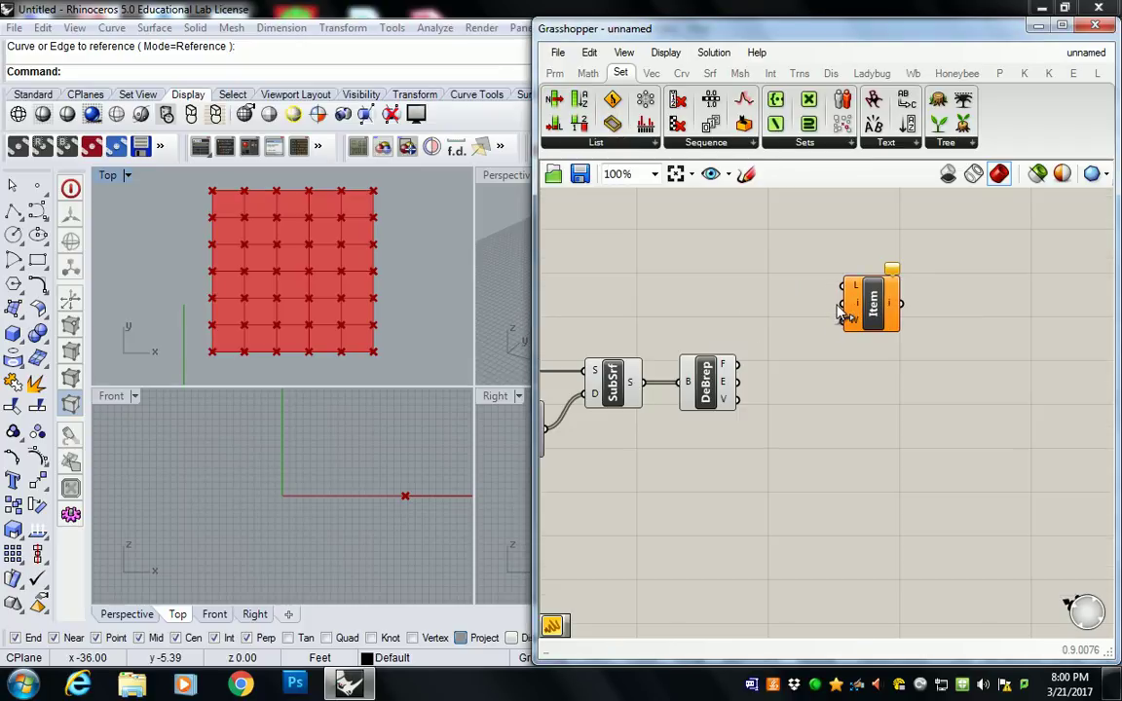
Add a small text panel containing 0 and connect it to the List Item's index input
left_click(554, 73)
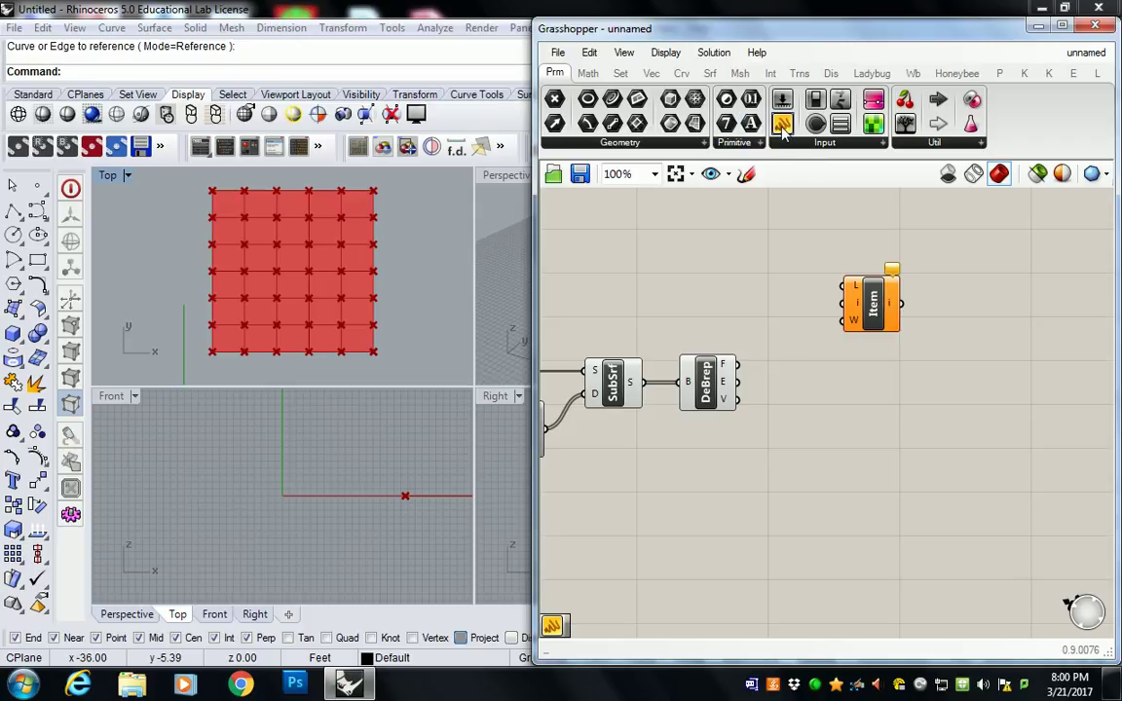
left_click_drag(782, 122, 779, 304)
left_click_drag(838, 328, 759, 270)
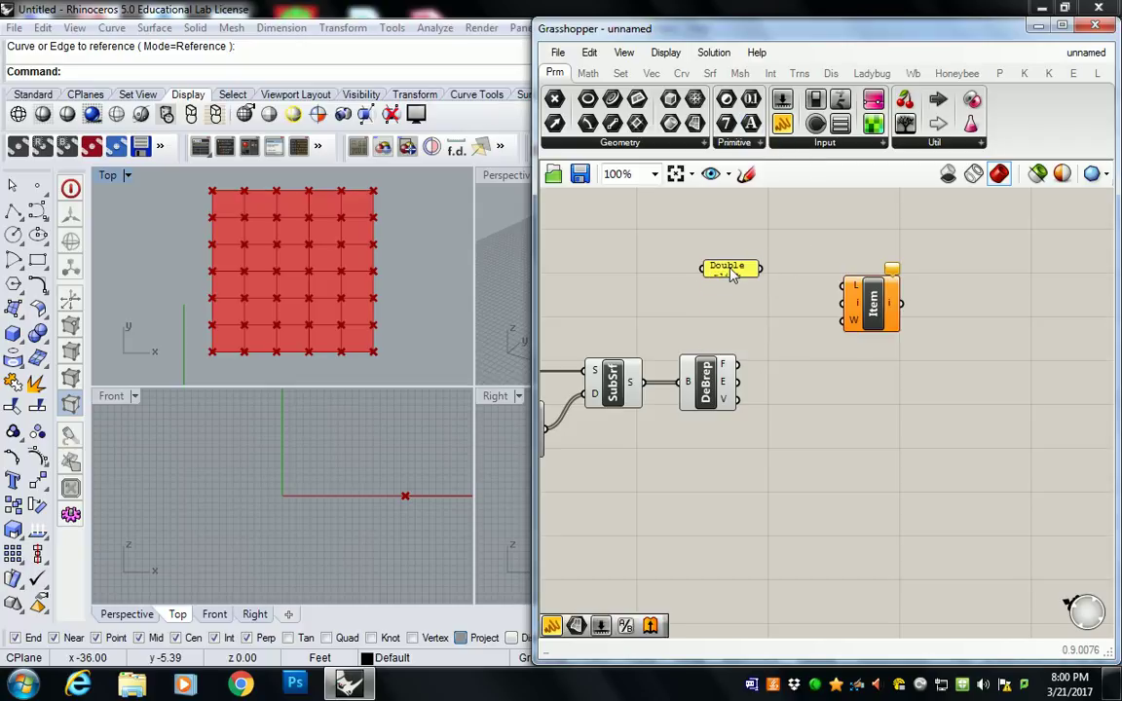
double_click(727, 274)
type("0")
left_click(777, 401)
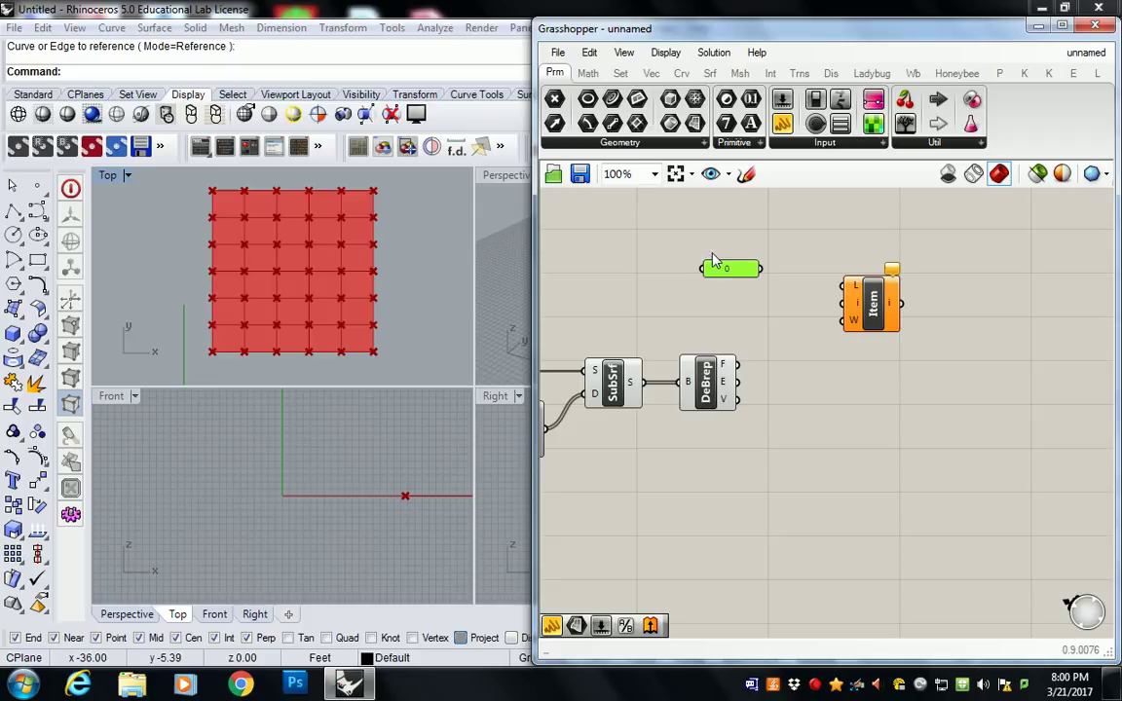
left_click_drag(733, 267, 844, 304)
Connect the vertices output of Deconstruct Brep to the List Item's list input
left_click_drag(958, 236, 775, 343)
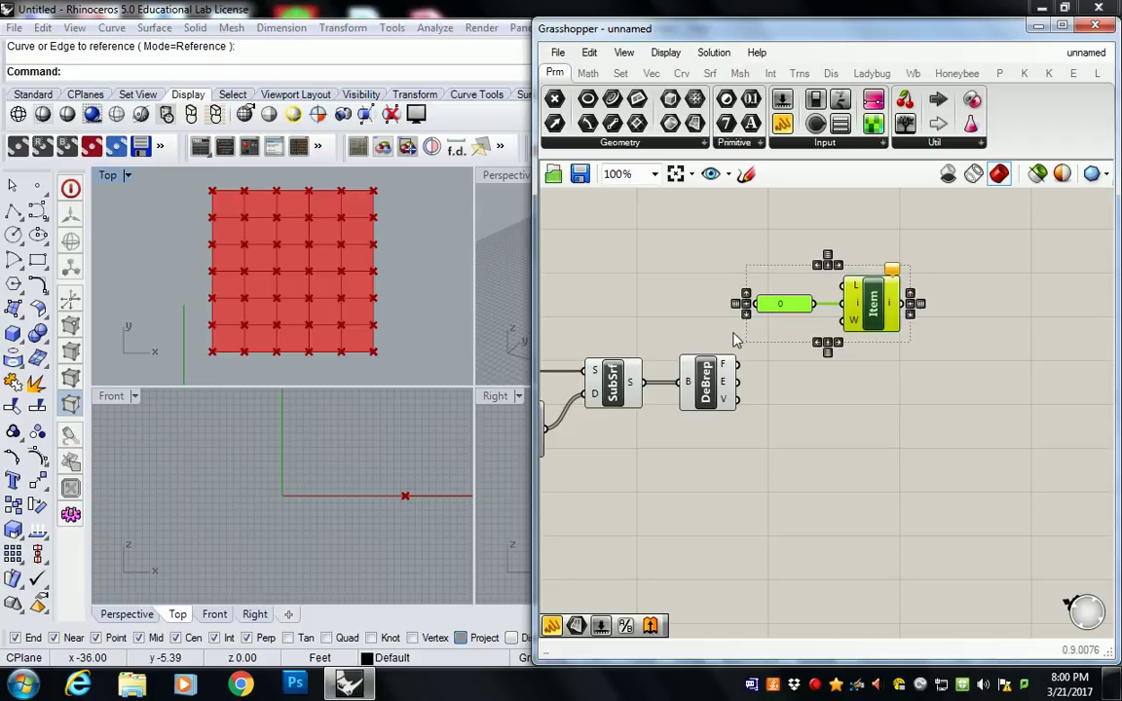
left_click(765, 343)
left_click_drag(737, 399, 846, 285)
Duplicate the List Item together with its index panel to make a stacked column of four pairs
left_click_drag(982, 231, 751, 349)
left_click_drag(787, 304, 817, 374)
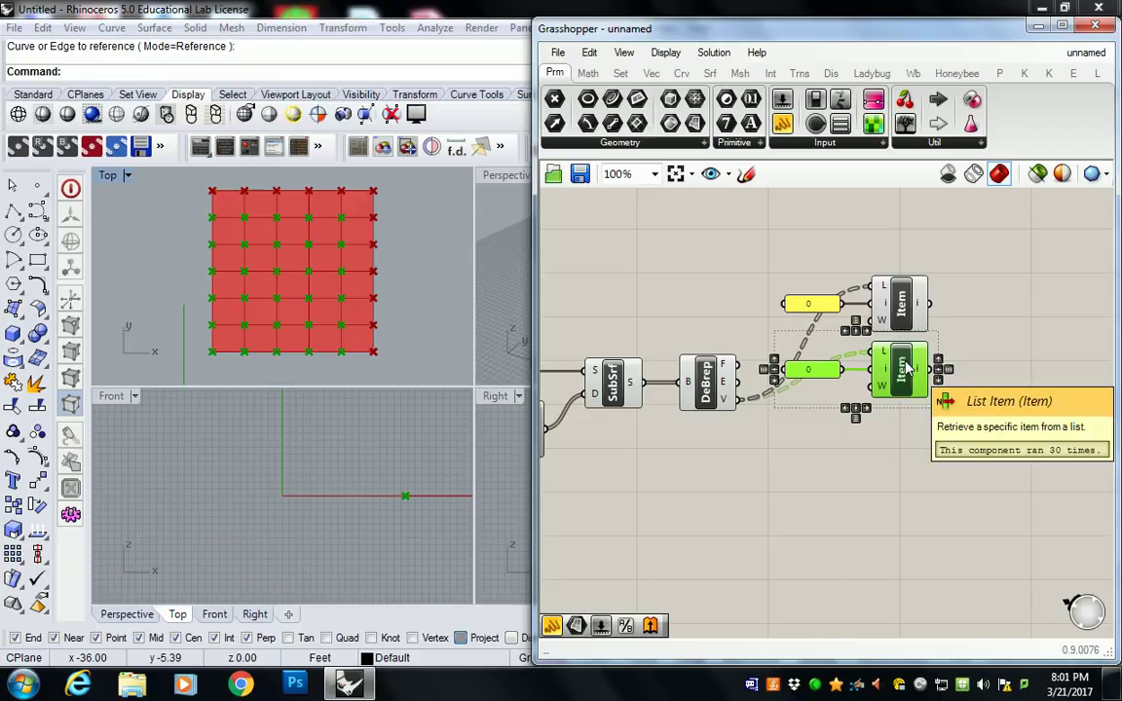
left_click_drag(906, 365, 910, 509, "alt")
Set the index panel of the second List Item to 1
double_click(813, 368)
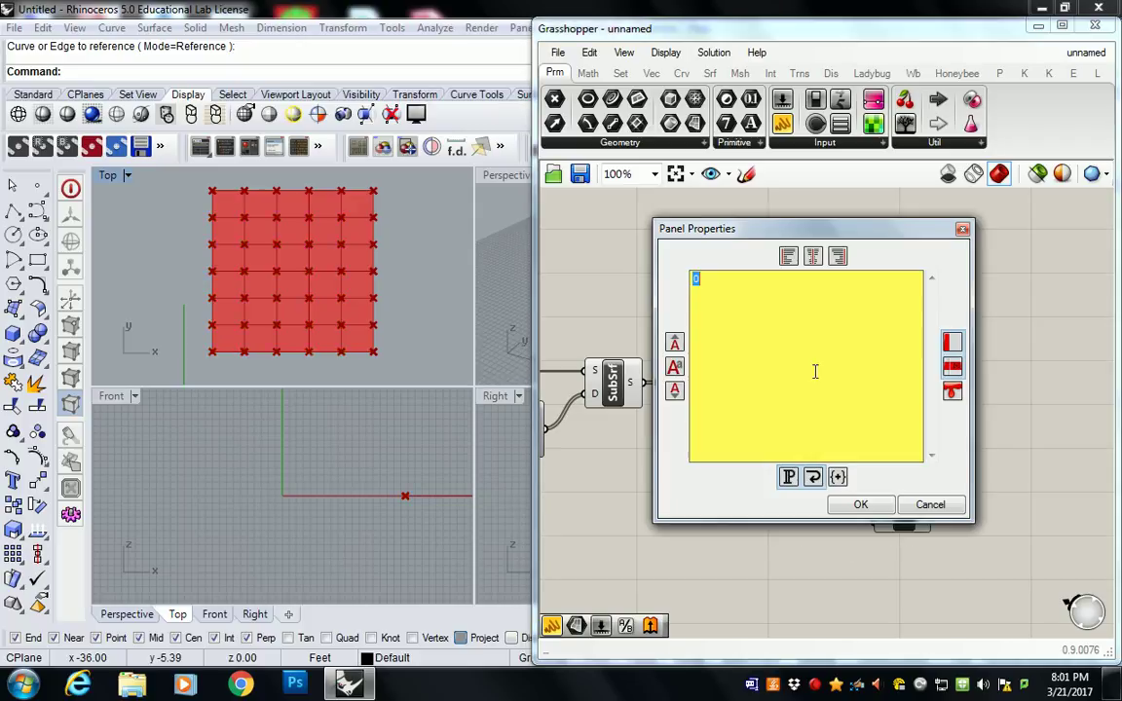
type("1")
left_click(862, 504)
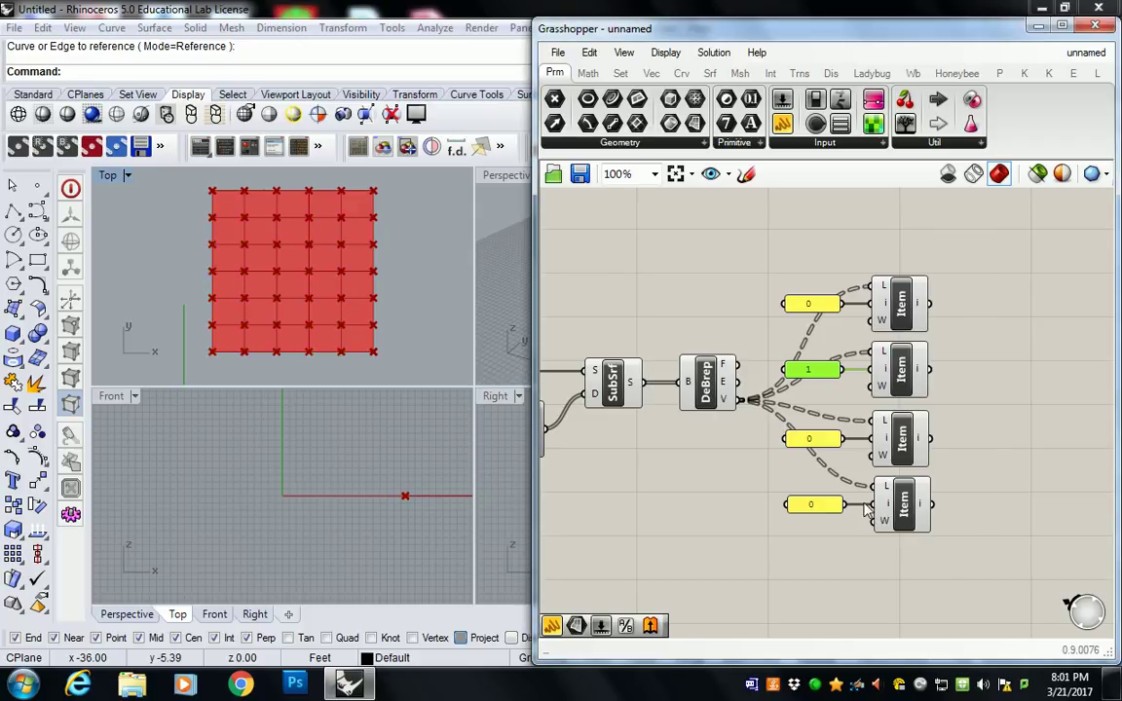
Set the index panels of the third and fourth List Items to 2 and 3
double_click(816, 435)
type("2")
left_click(861, 573)
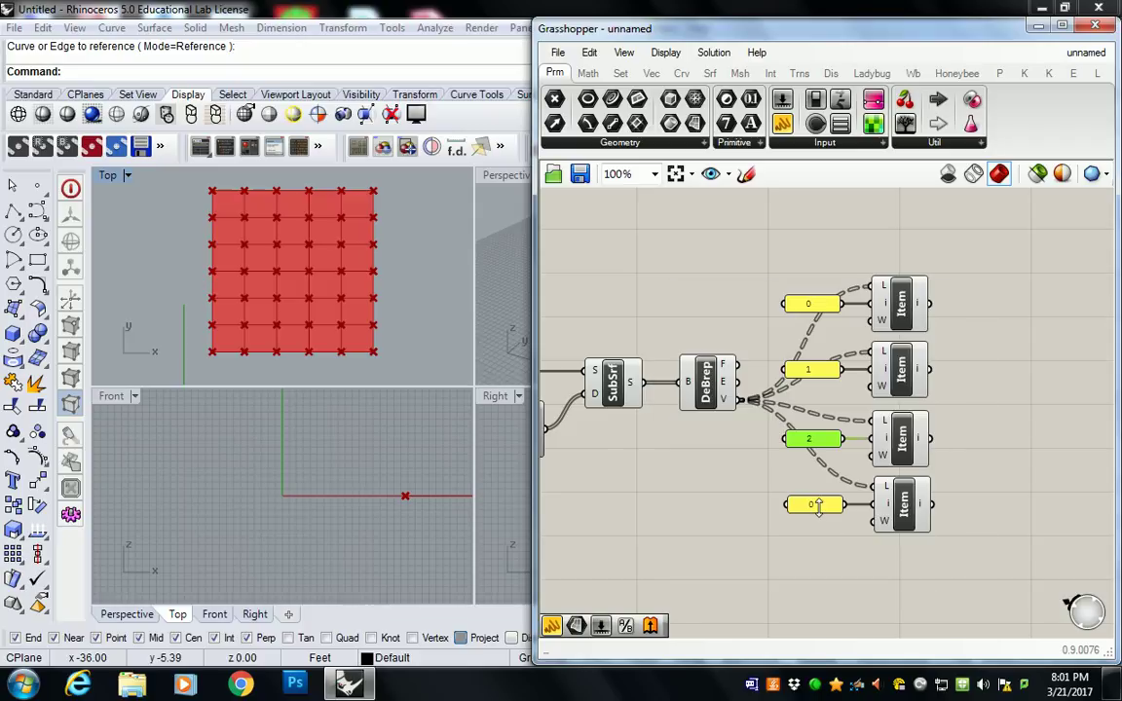
double_click(819, 504)
type("3")
left_click(866, 641)
Add a 4Point Surface component beyond the column of List Items
right_click_drag(987, 386, 928, 329)
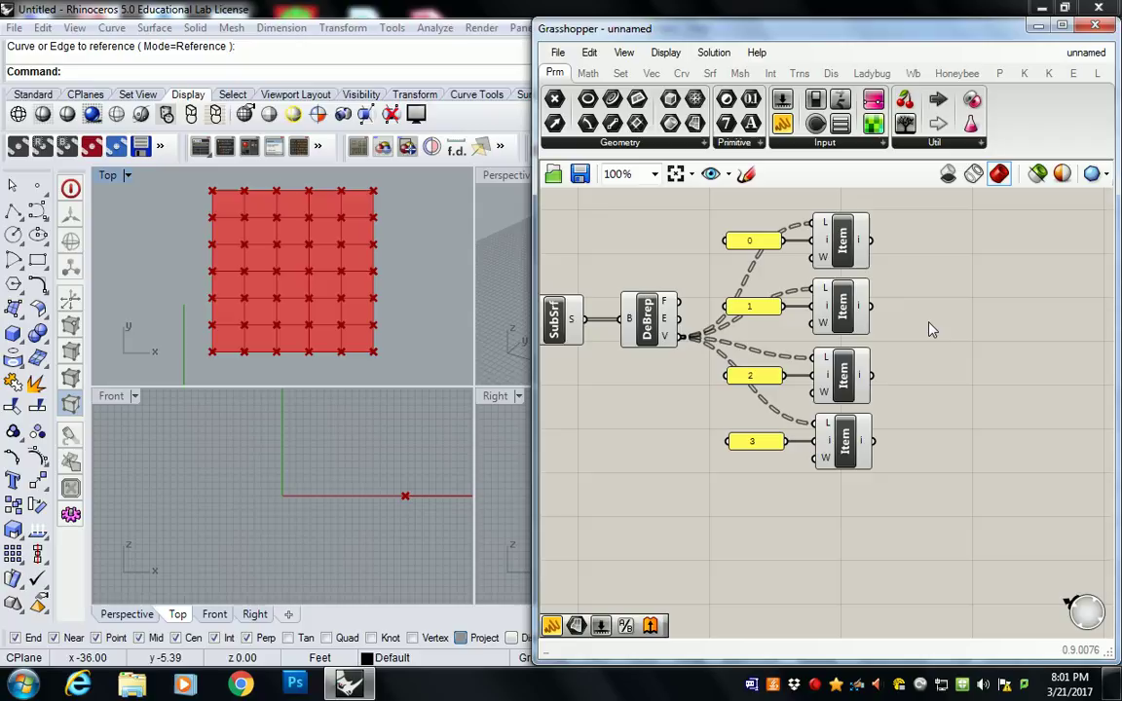
right_click_drag(931, 329, 931, 327)
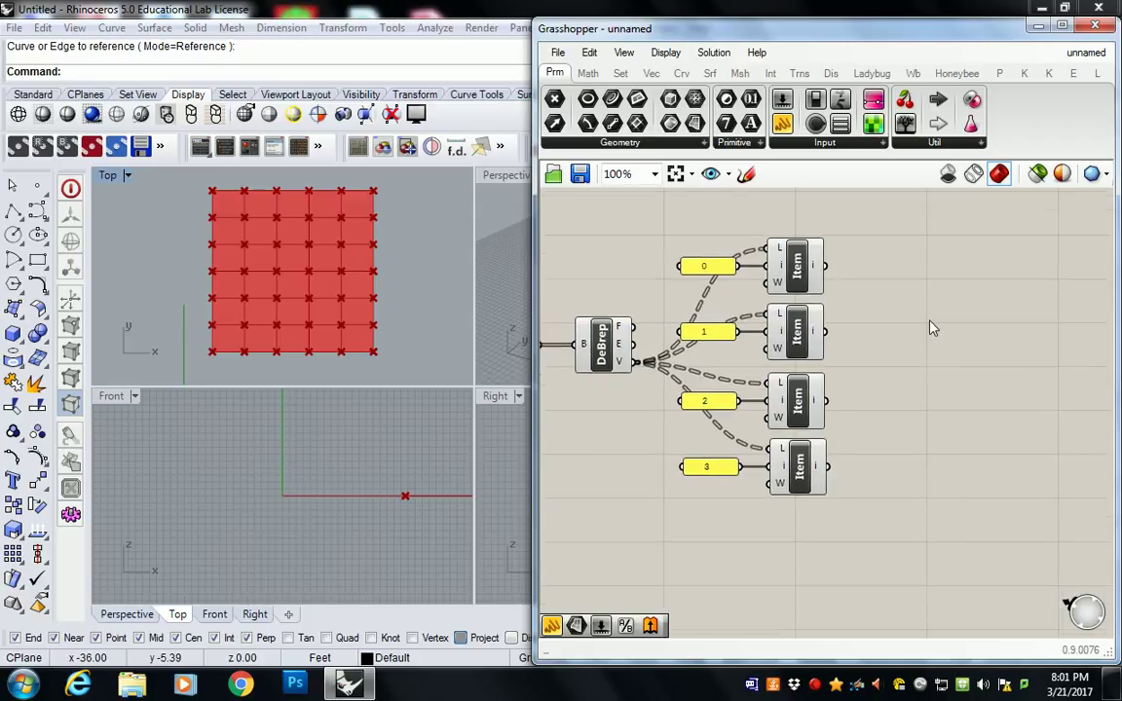
mouse_move(710, 78)
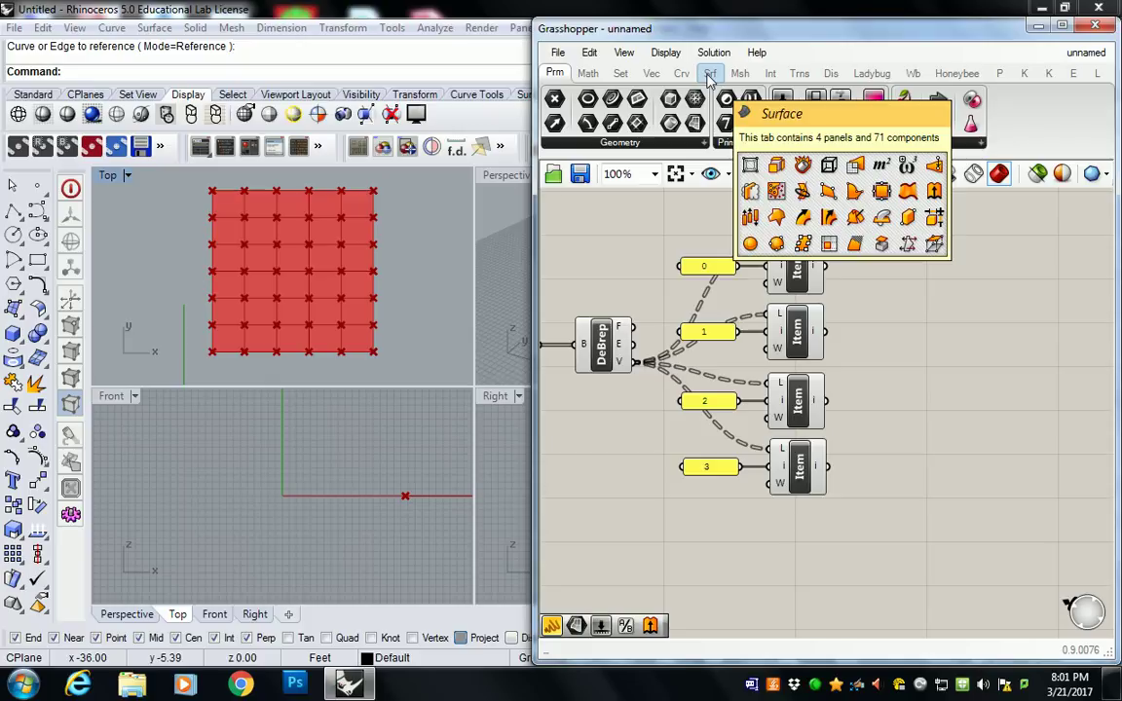
left_click(710, 75)
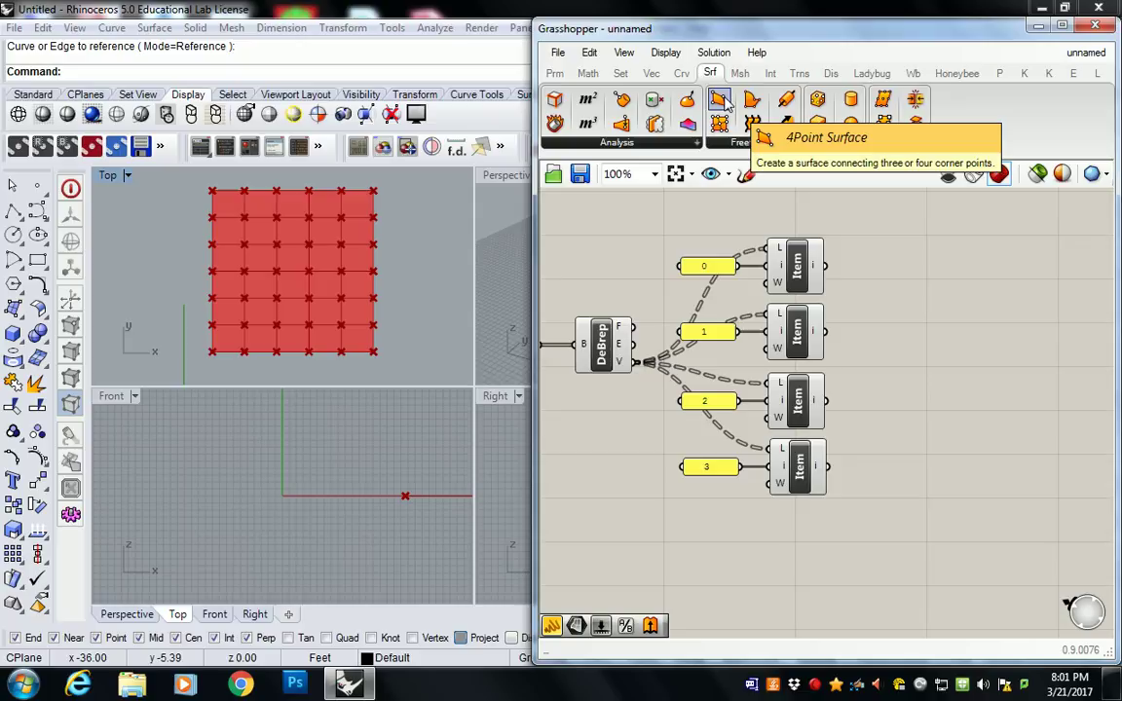
left_click_drag(726, 105, 940, 327)
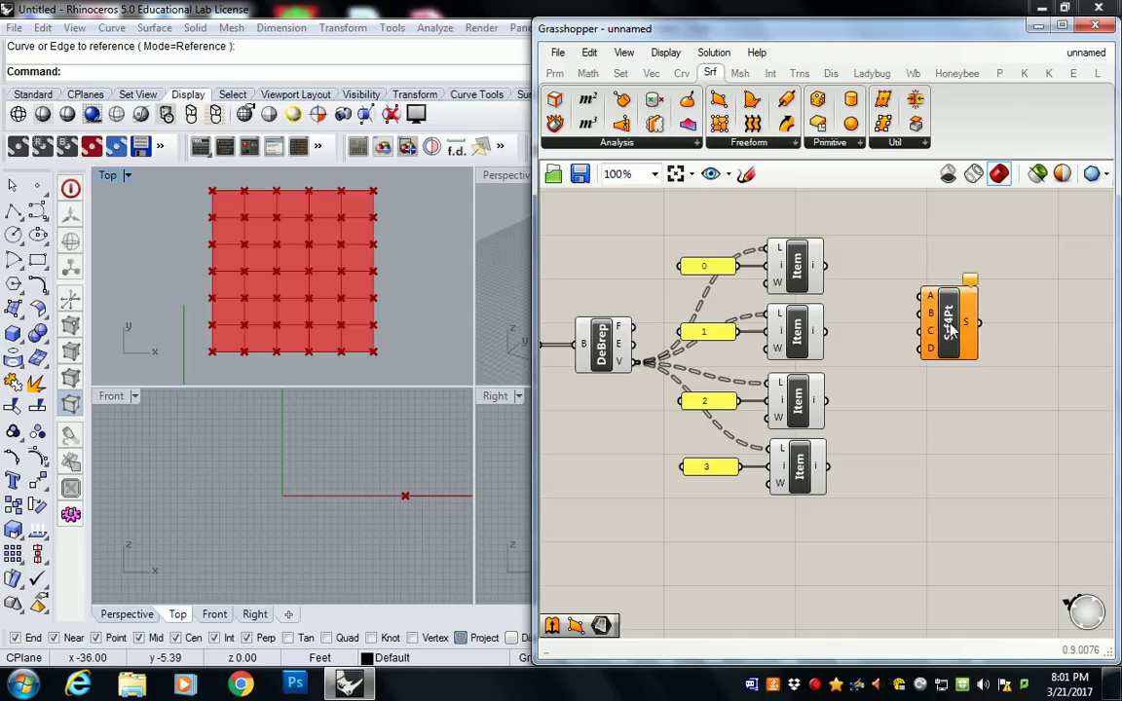
Connect the outputs of the first three List Items to inputs A, B and C of the 4Point Surface
right_click_drag(878, 302, 857, 292)
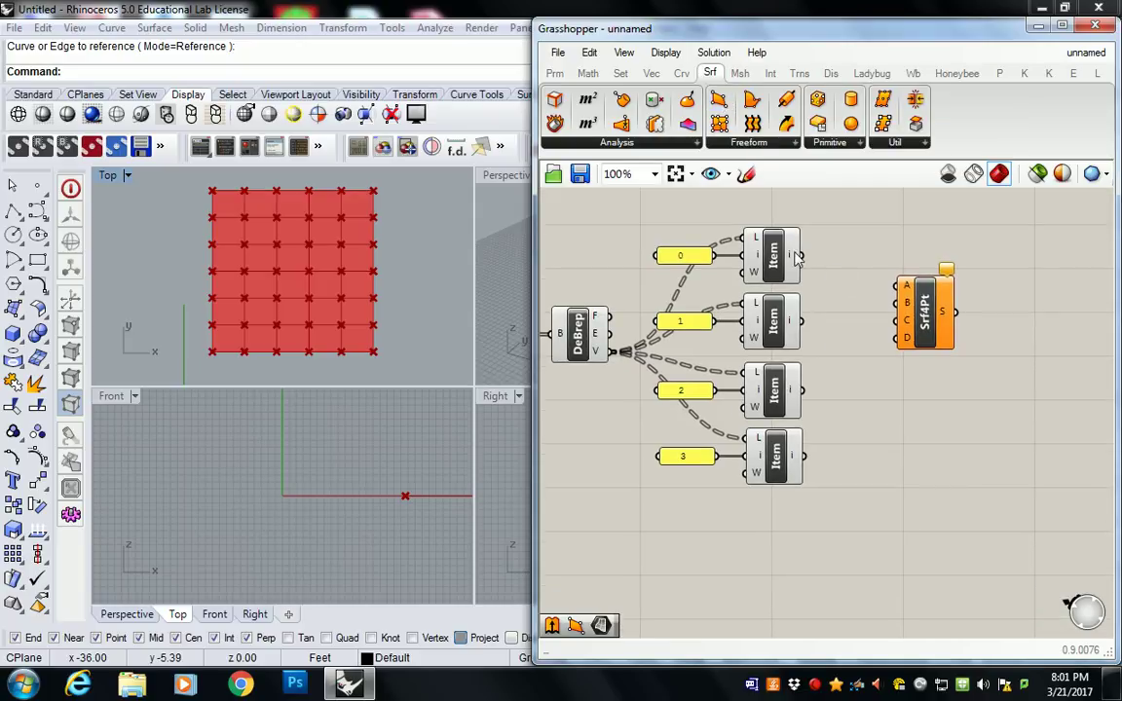
left_click_drag(801, 256, 892, 294)
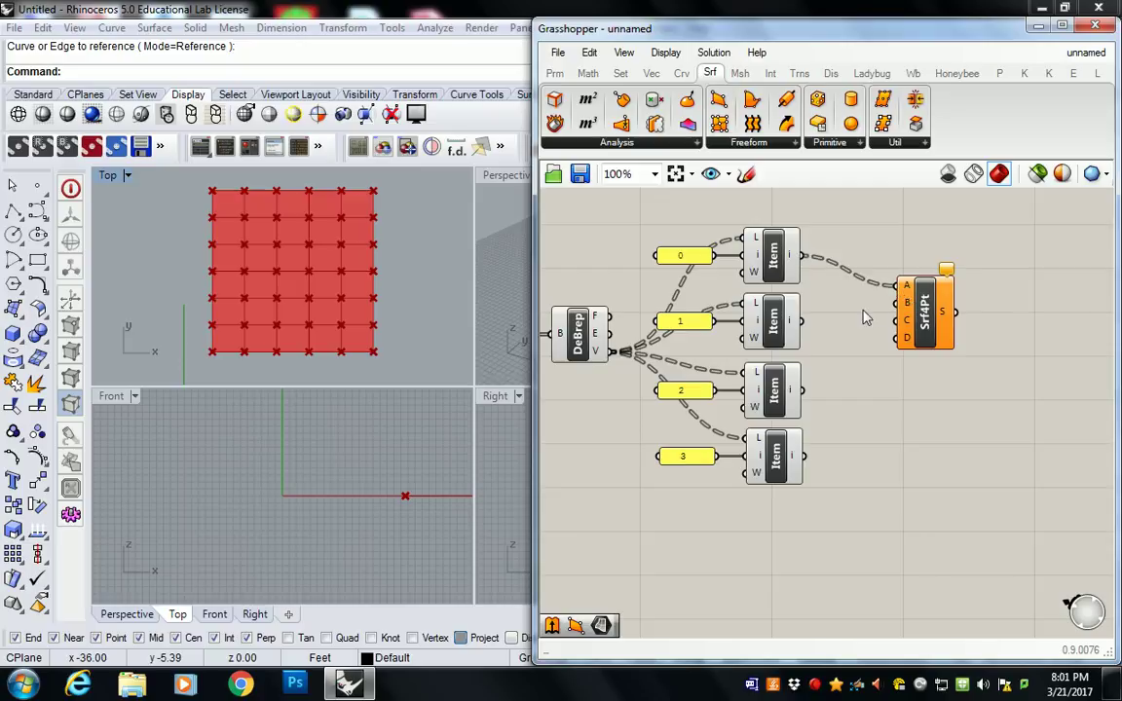
left_click_drag(801, 322, 900, 306)
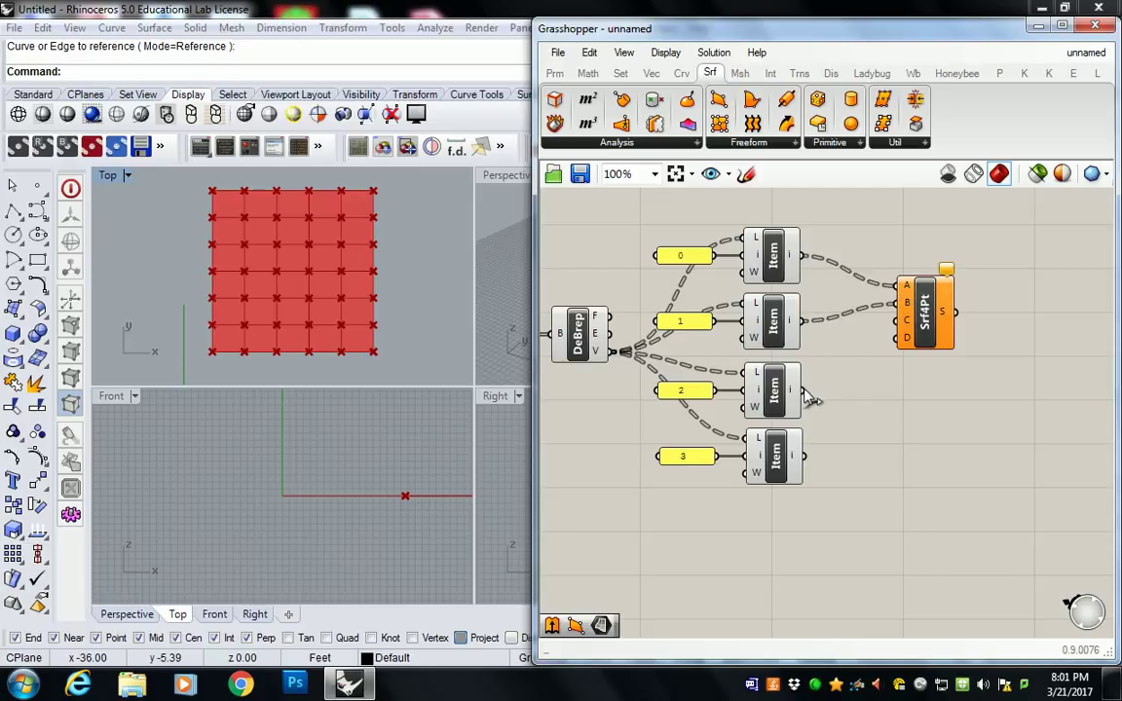
left_click_drag(802, 390, 901, 320)
Hide the preview of every component upstream of the 4Point Surface
scroll(737, 304, "down", 3)
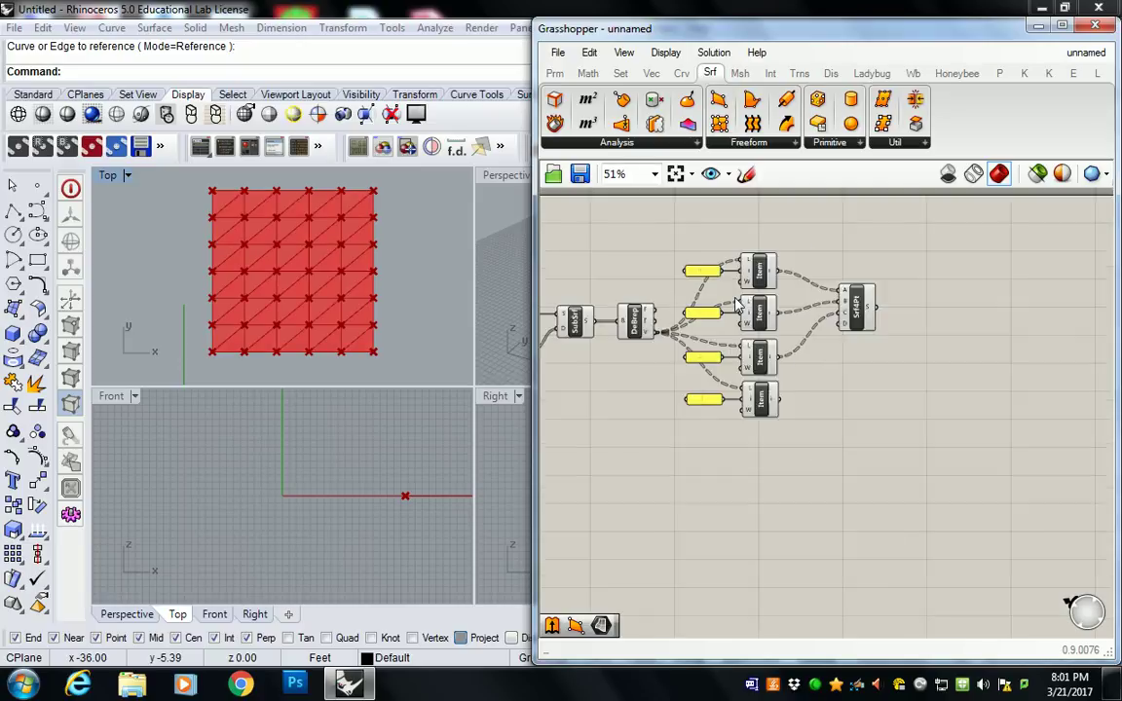
left_click(833, 306)
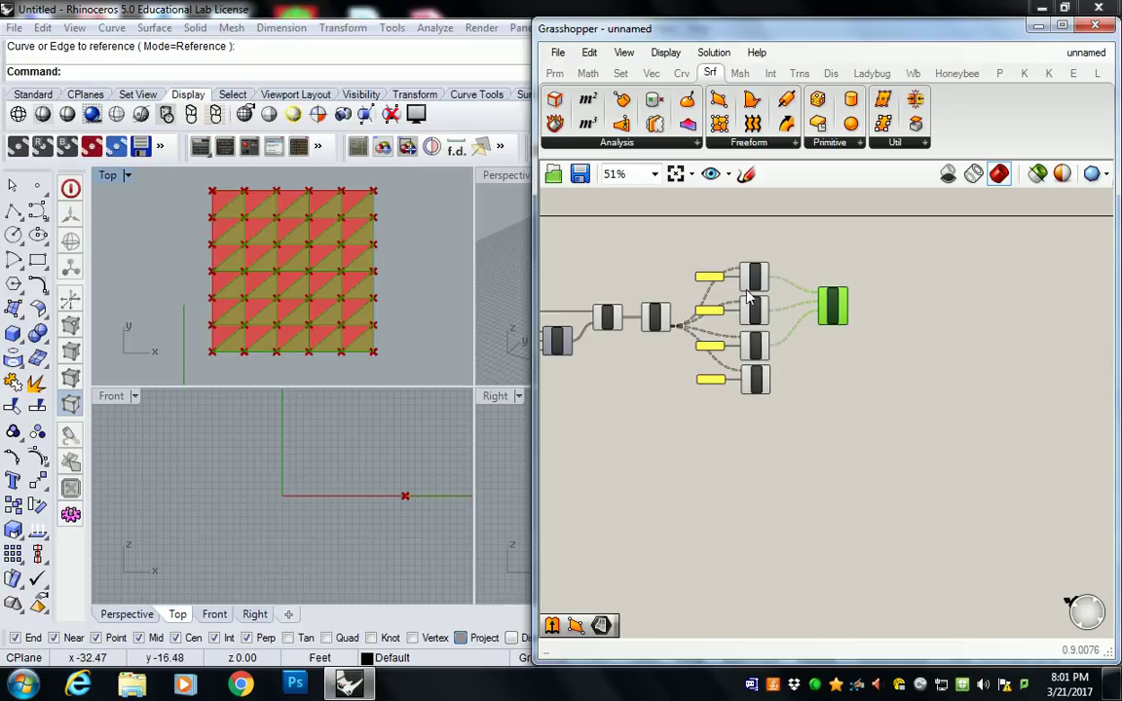
right_click_drag(750, 298, 917, 294)
left_click_drag(585, 210, 892, 448)
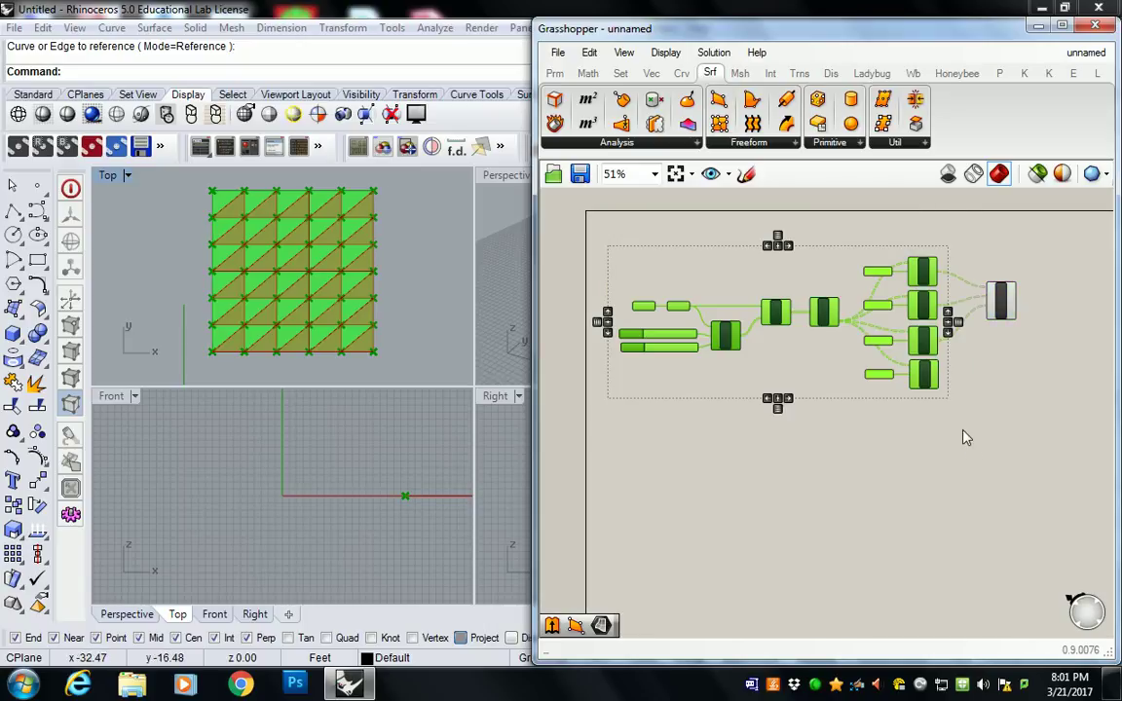
middle_click(907, 297)
left_click(950, 234)
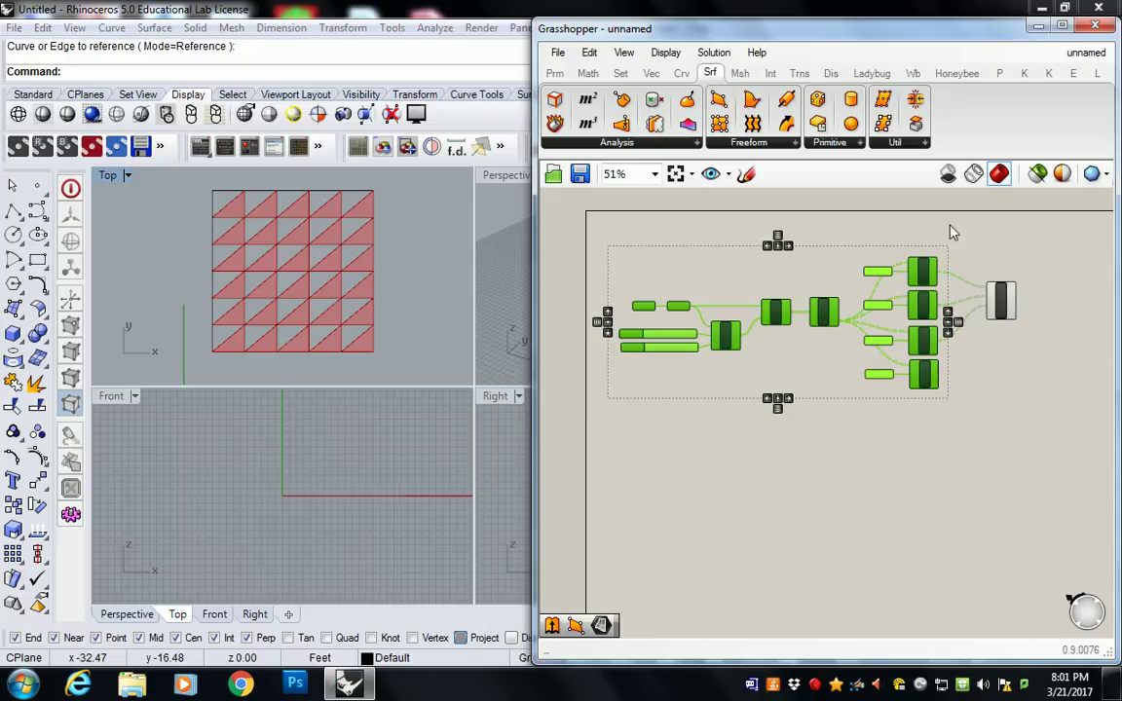
Duplicate the 4Point Surface with its input connections and arrange the two components one above the other
scroll(998, 283, "up", 4)
left_click(1011, 325)
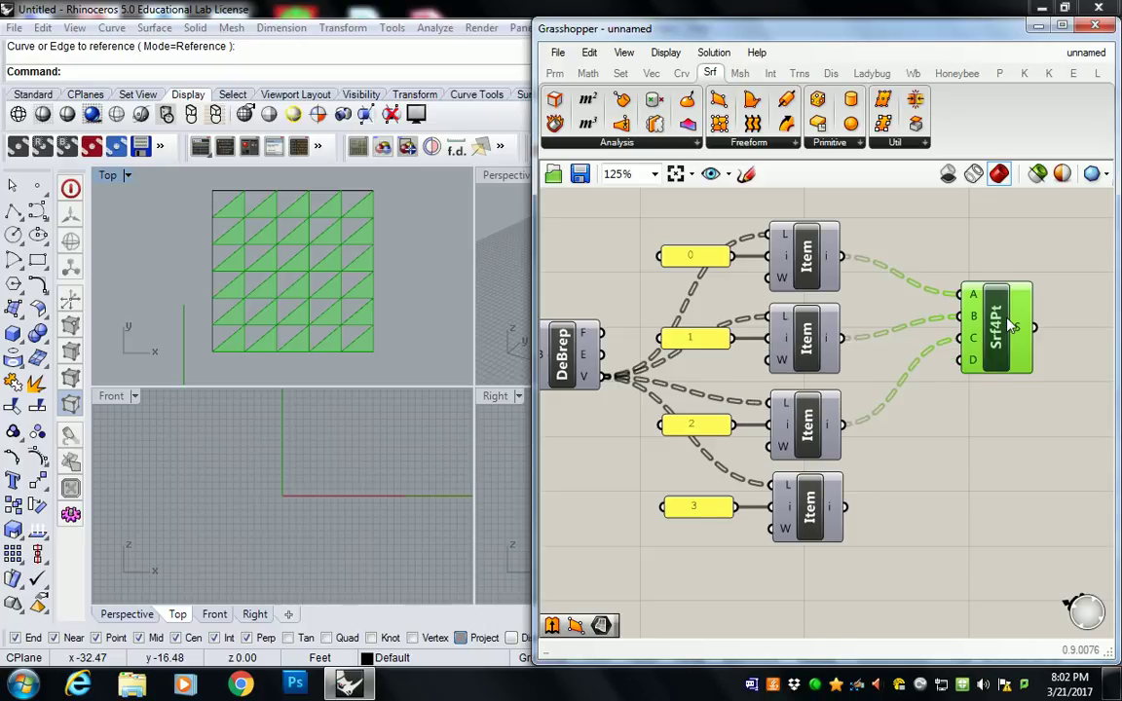
left_click_drag(1011, 325, 1021, 442)
left_click(932, 480)
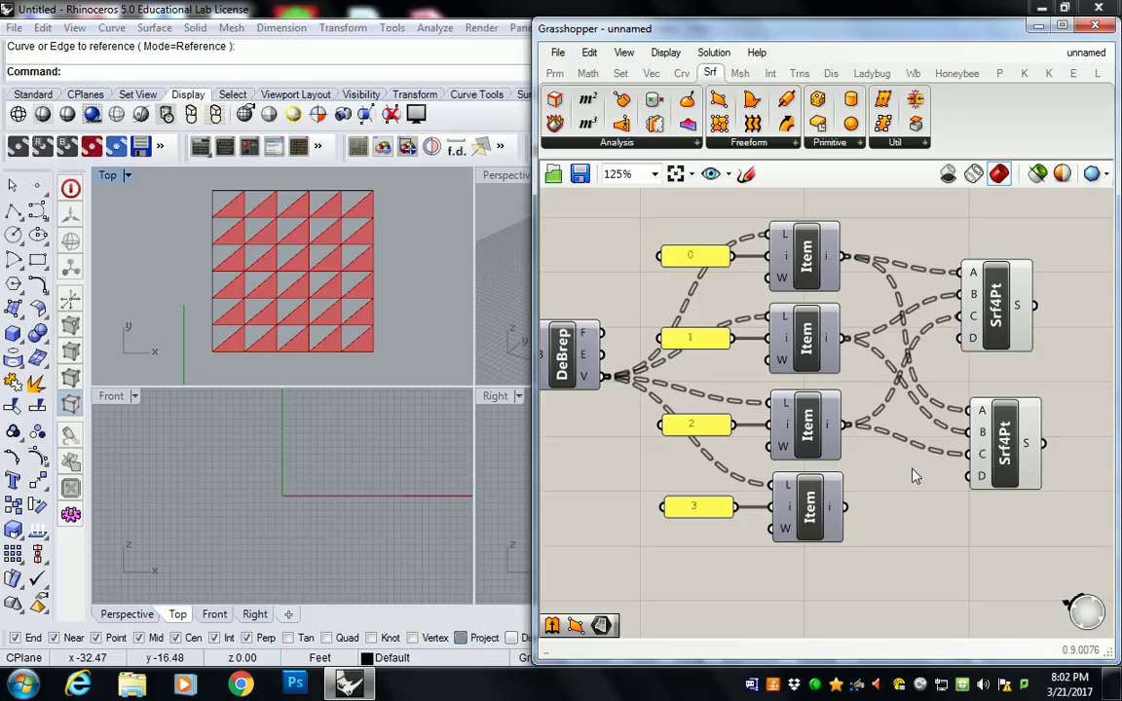
Connect the fourth List Item to input B of the lower 4Point Surface and align that component under the upper one
left_click_drag(845, 507, 968, 454)
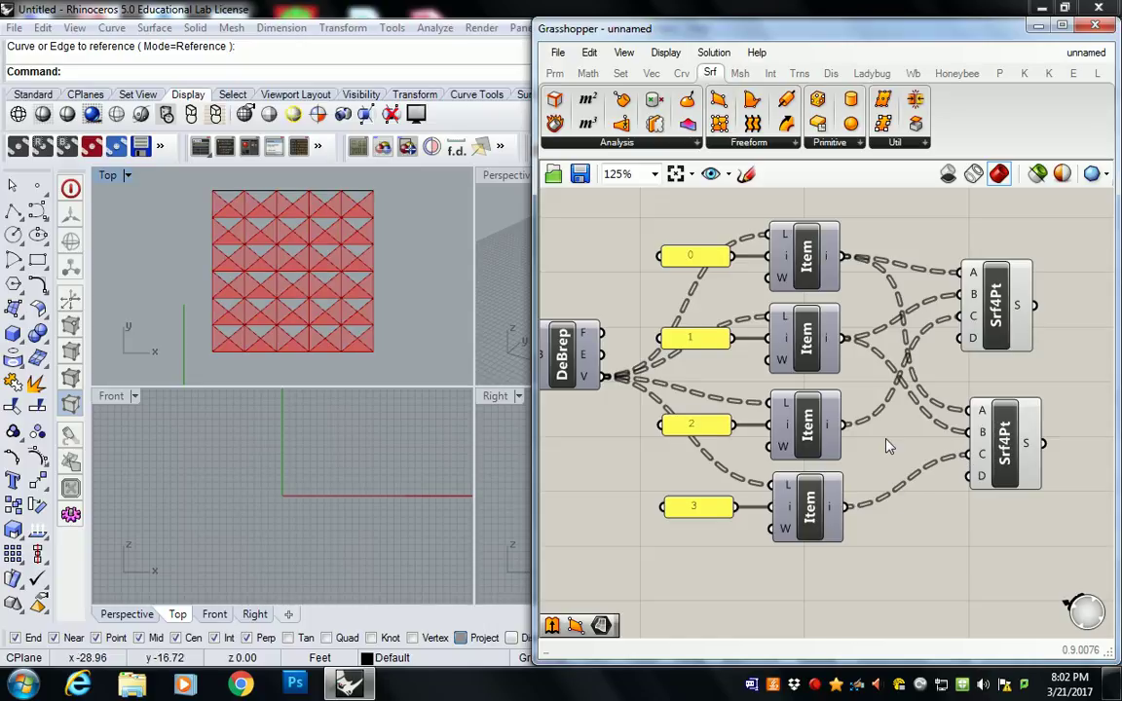
key("ctrl+z")
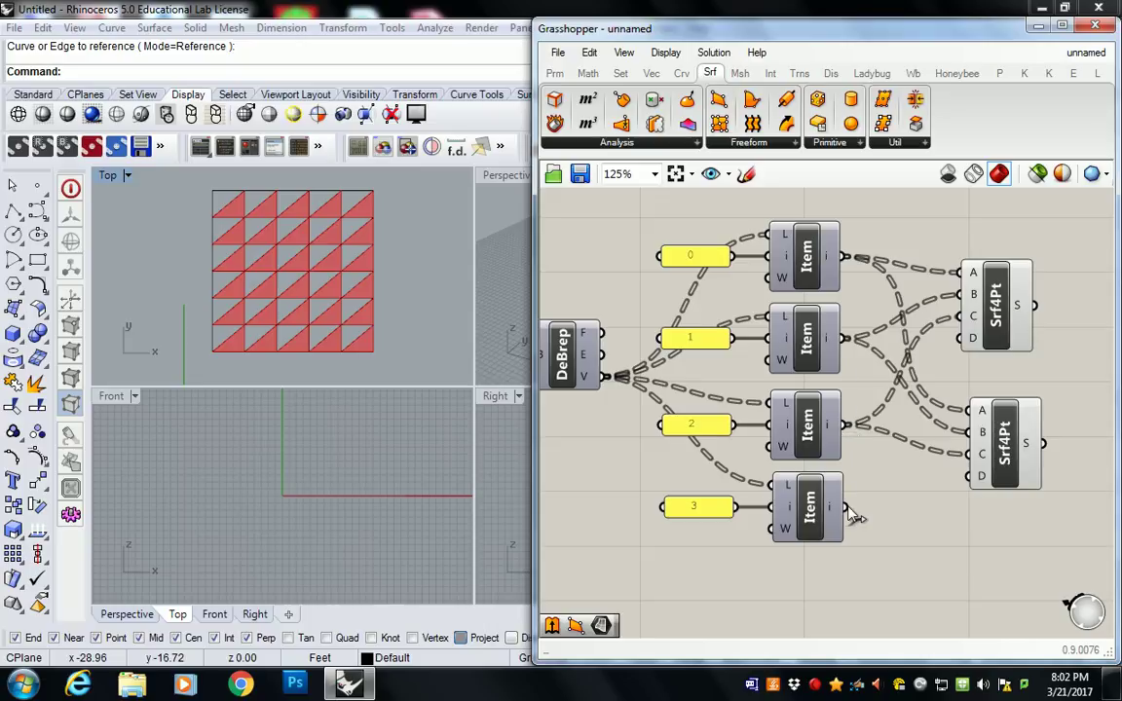
left_click_drag(847, 507, 969, 433)
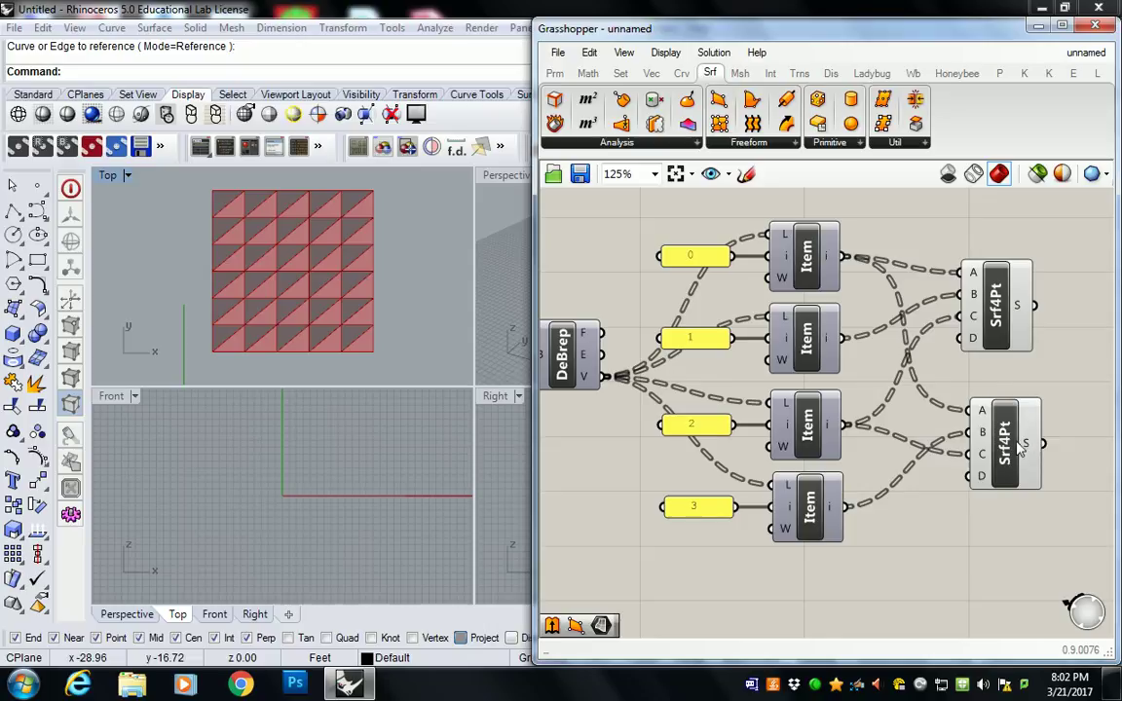
left_click(1000, 438)
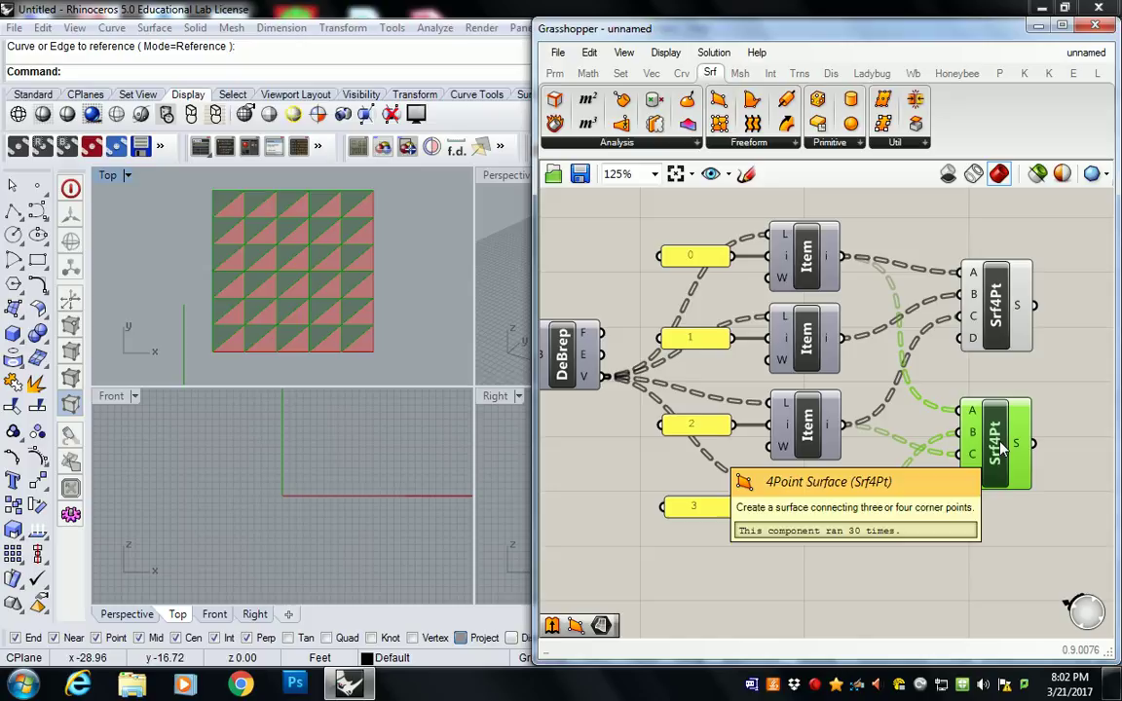
right_click_drag(1002, 446, 834, 391)
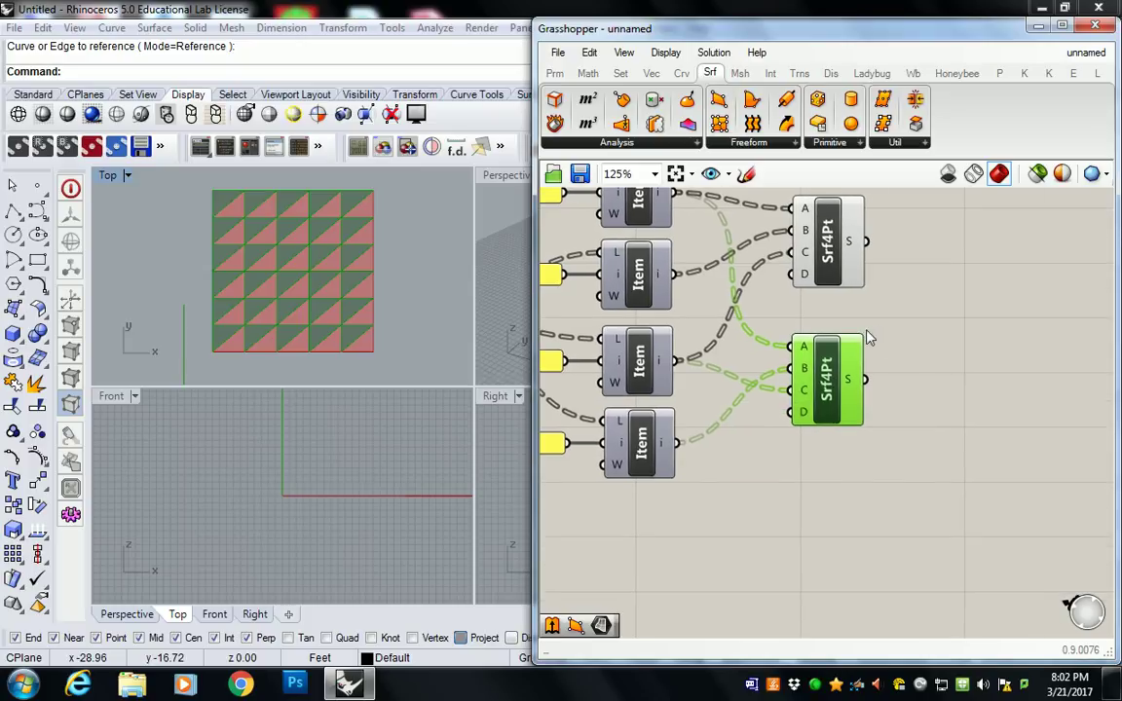
left_click(898, 329)
scroll(911, 310, "down", 2)
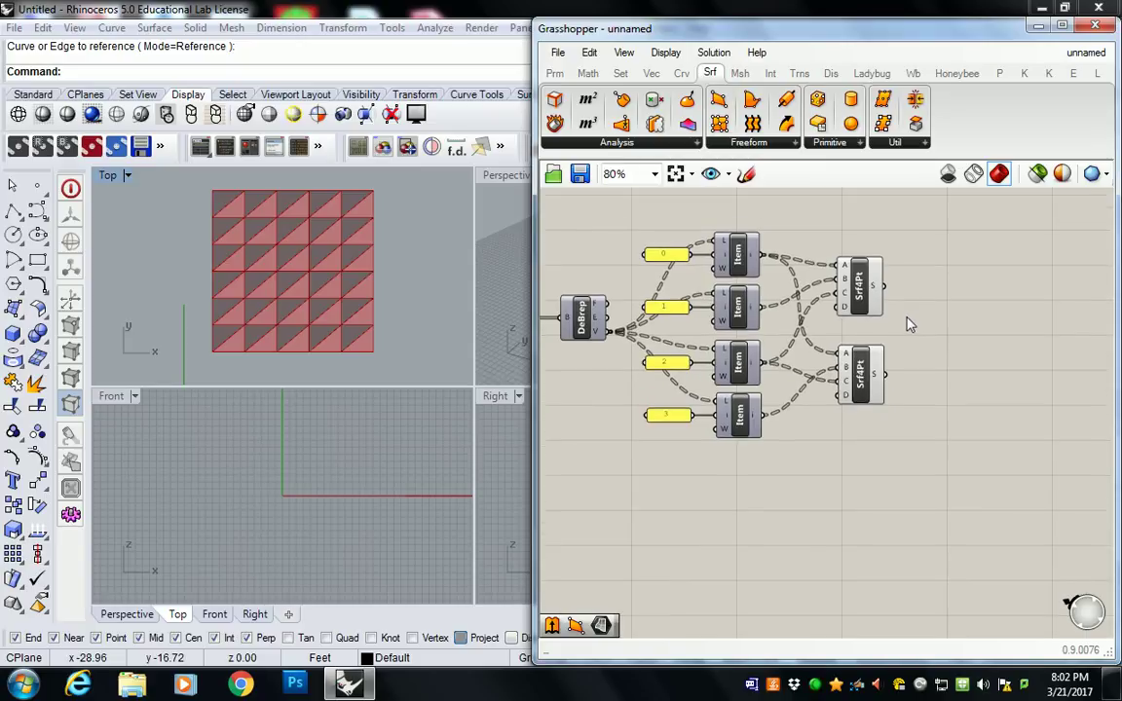
scroll(908, 323, "up", 1)
left_click_drag(913, 251, 743, 441)
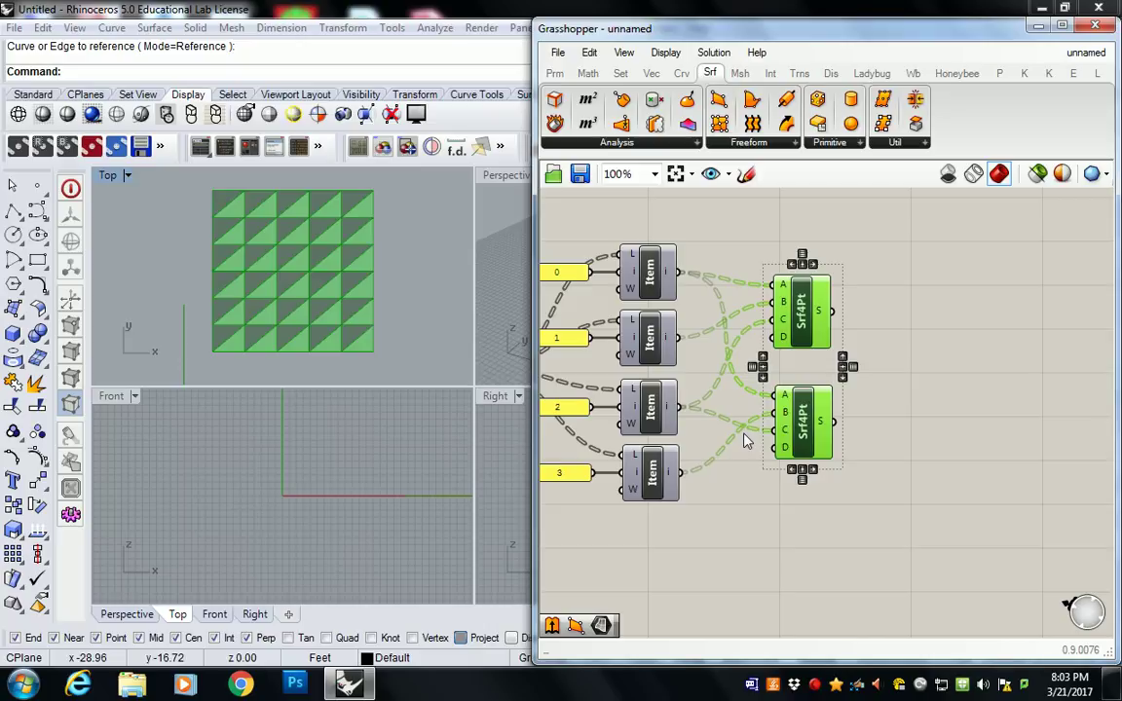
left_click(934, 416)
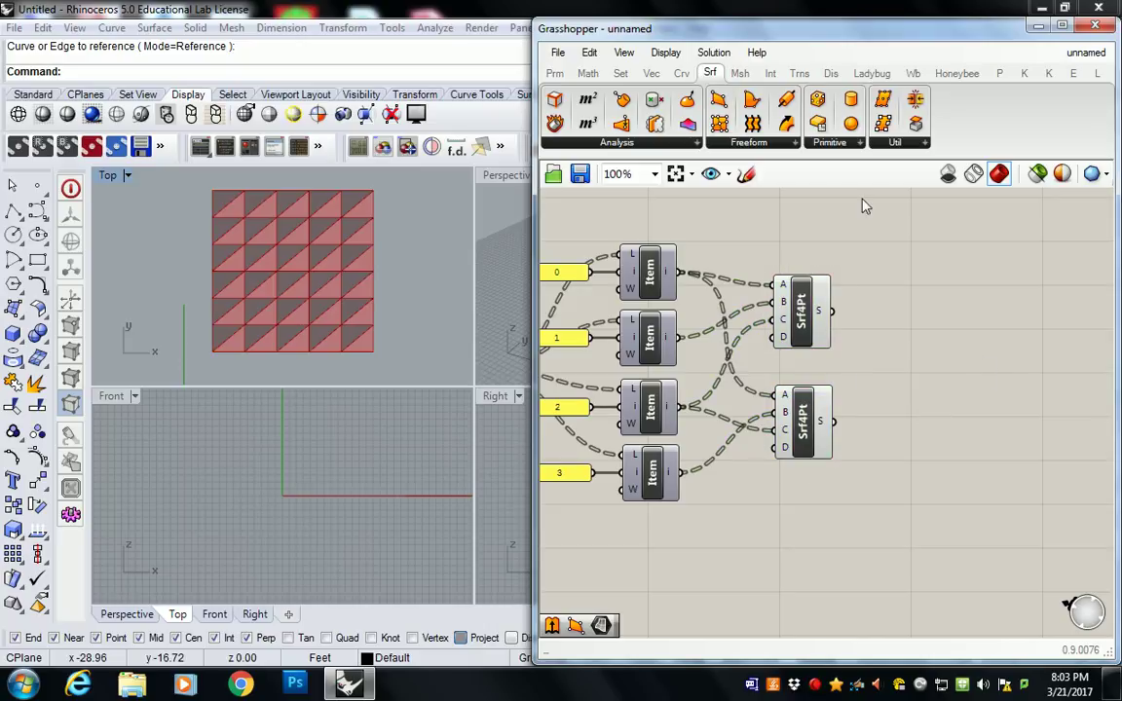
Add a Move component to the canvas, well beyond the two 4Point Surfaces
left_click(799, 74)
left_click(758, 143)
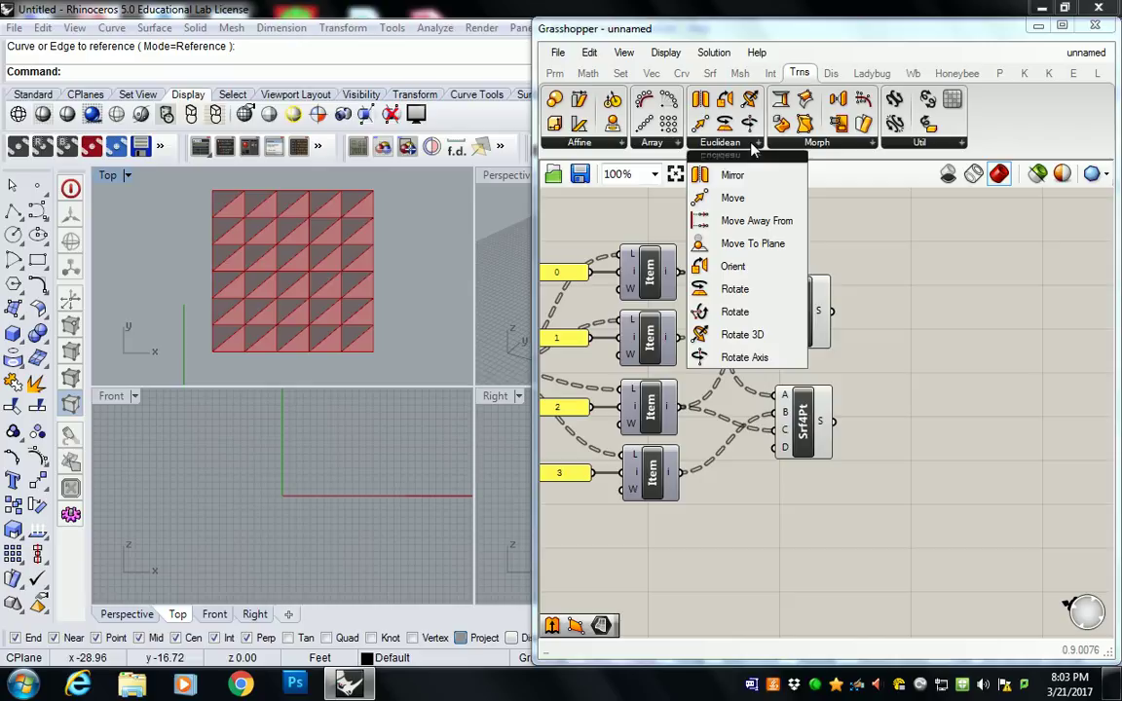
left_click_drag(734, 195, 984, 315)
scroll(984, 314, "down", 2)
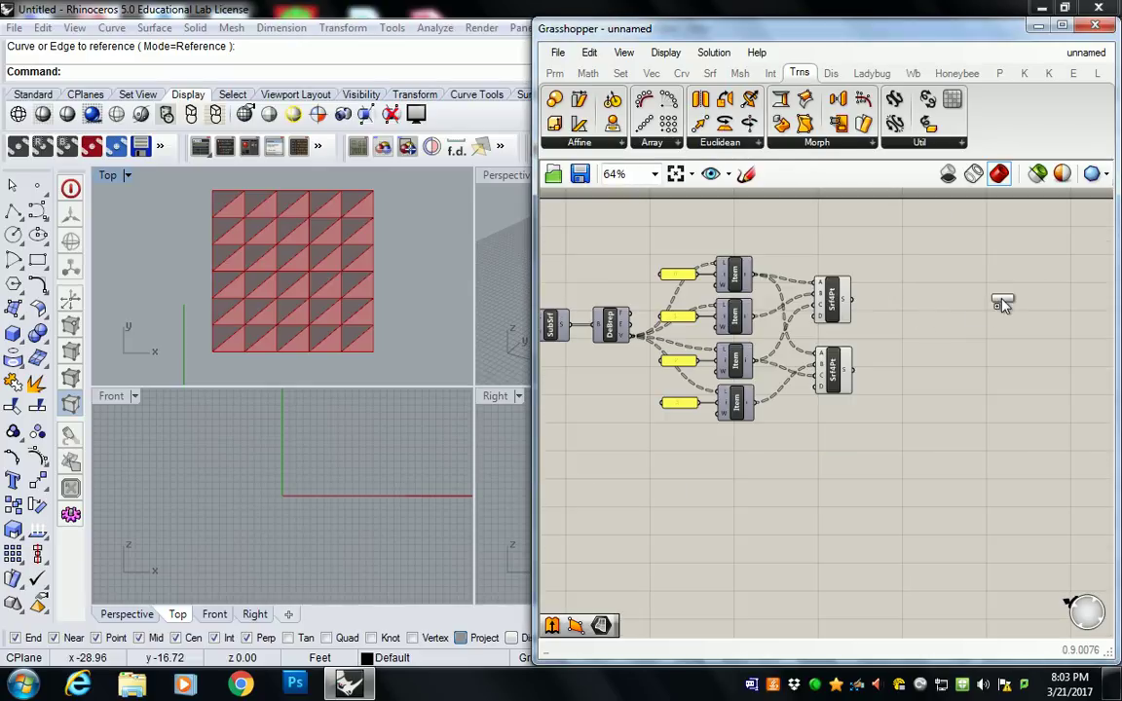
right_click_drag(1002, 301, 911, 293)
left_click(980, 287)
left_click(913, 297)
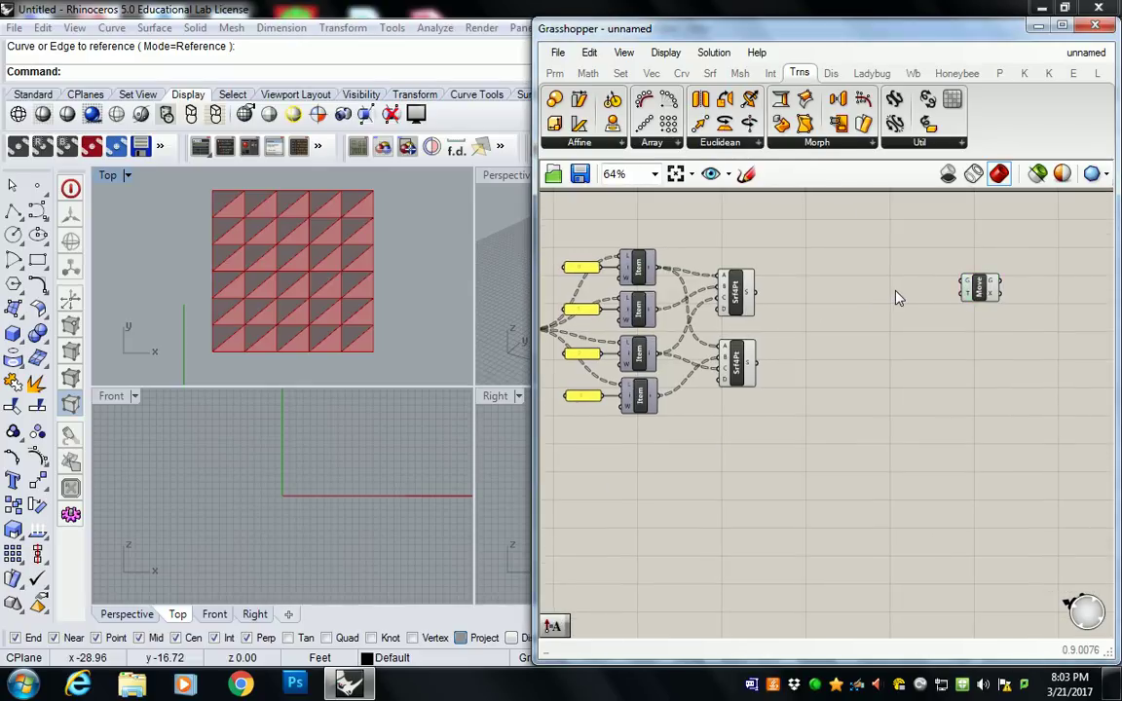
Add a Unit Z vector component just before the Move component
left_click(651, 74)
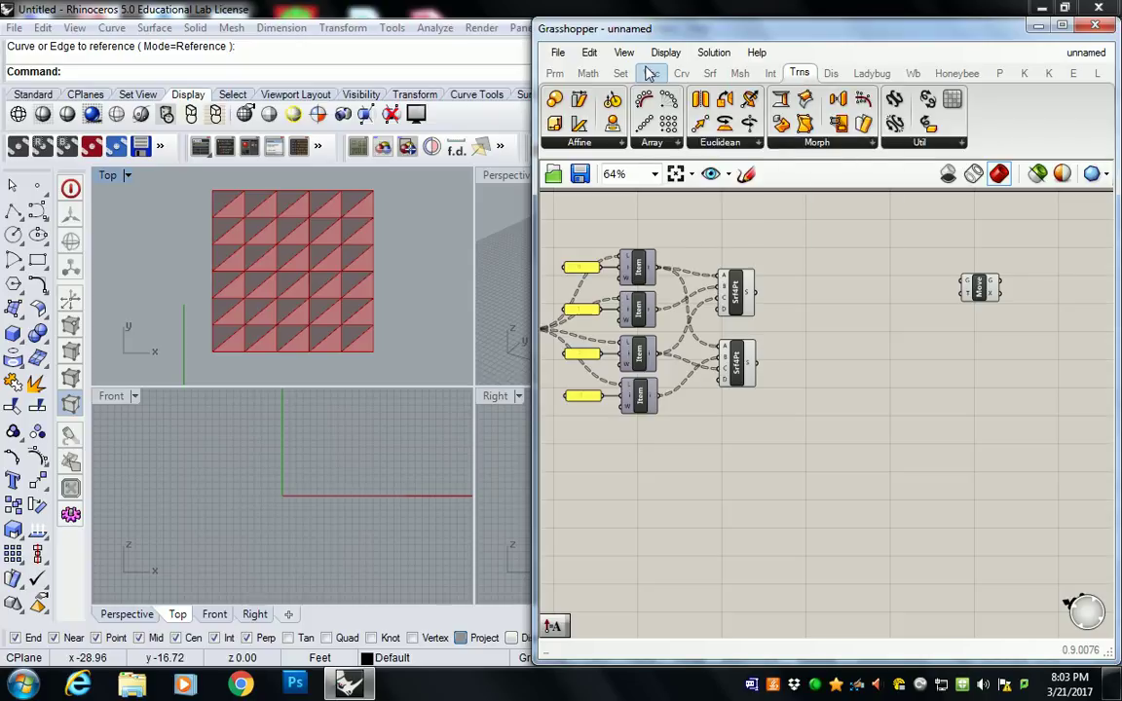
left_click(891, 143)
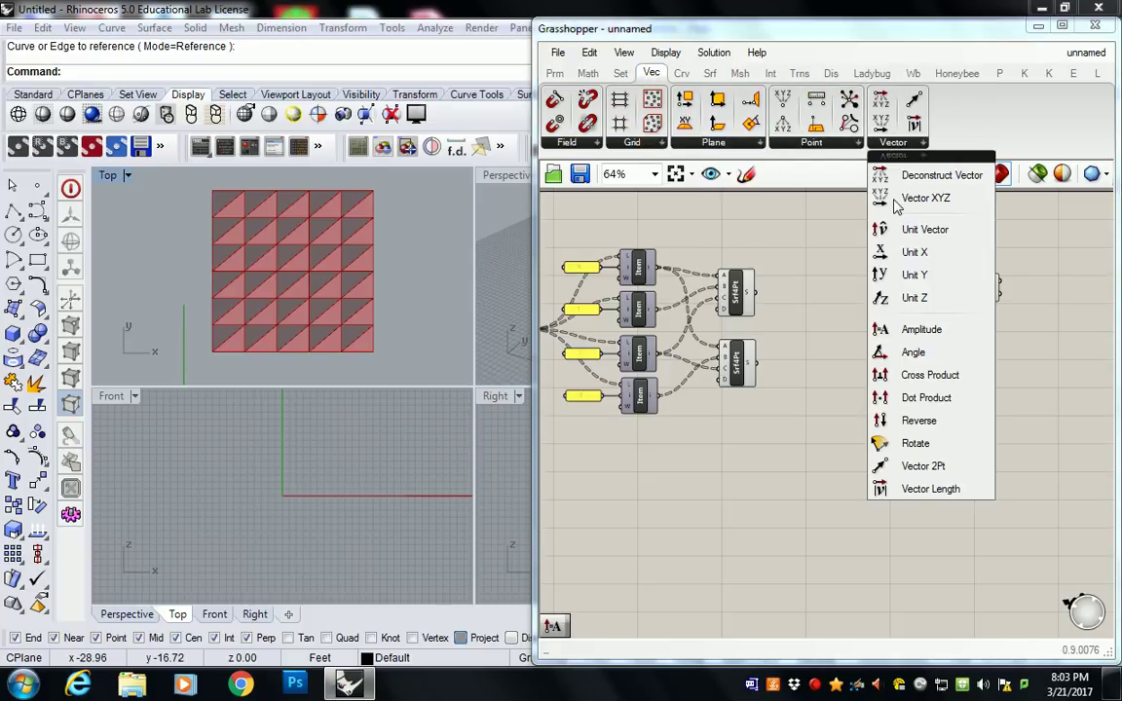
left_click(915, 297)
left_click(917, 303)
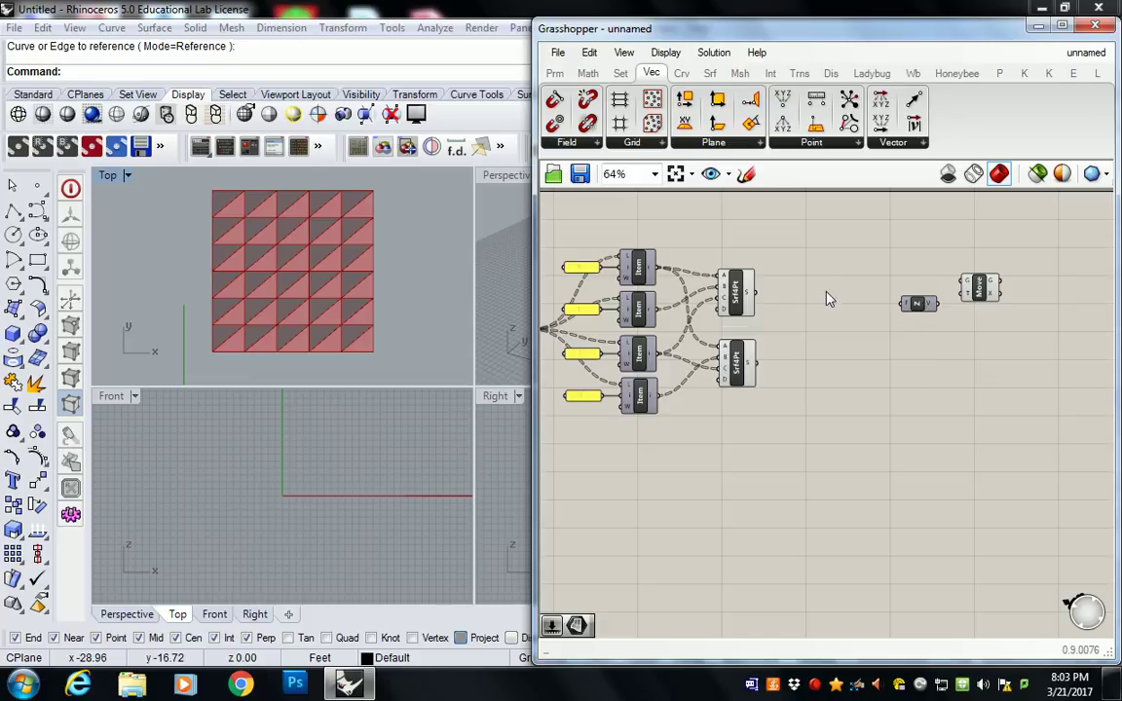
Connect the upper 4Point Surface and Unit Z to Move's geometry and motion inputs, and maximize the Perspective viewport
left_click(742, 292)
left_click(765, 295)
left_click(736, 292)
left_click_drag(754, 291, 963, 283)
left_click(950, 308)
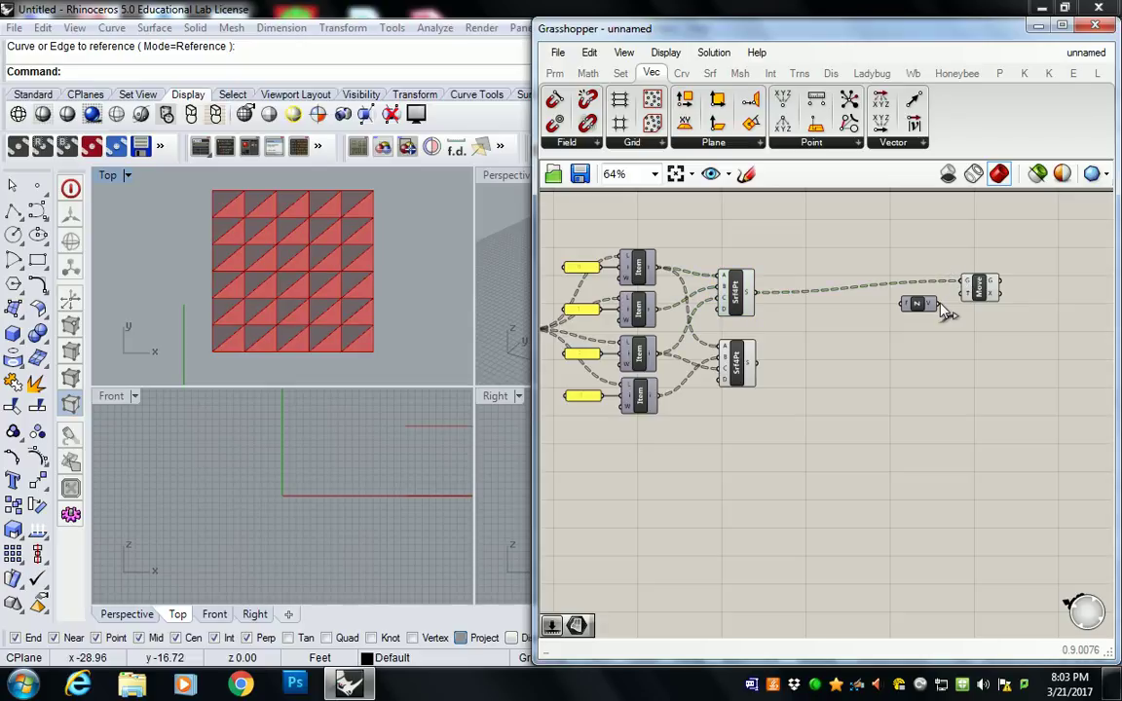
double_click(506, 176)
right_click_drag(506, 178, 414, 324)
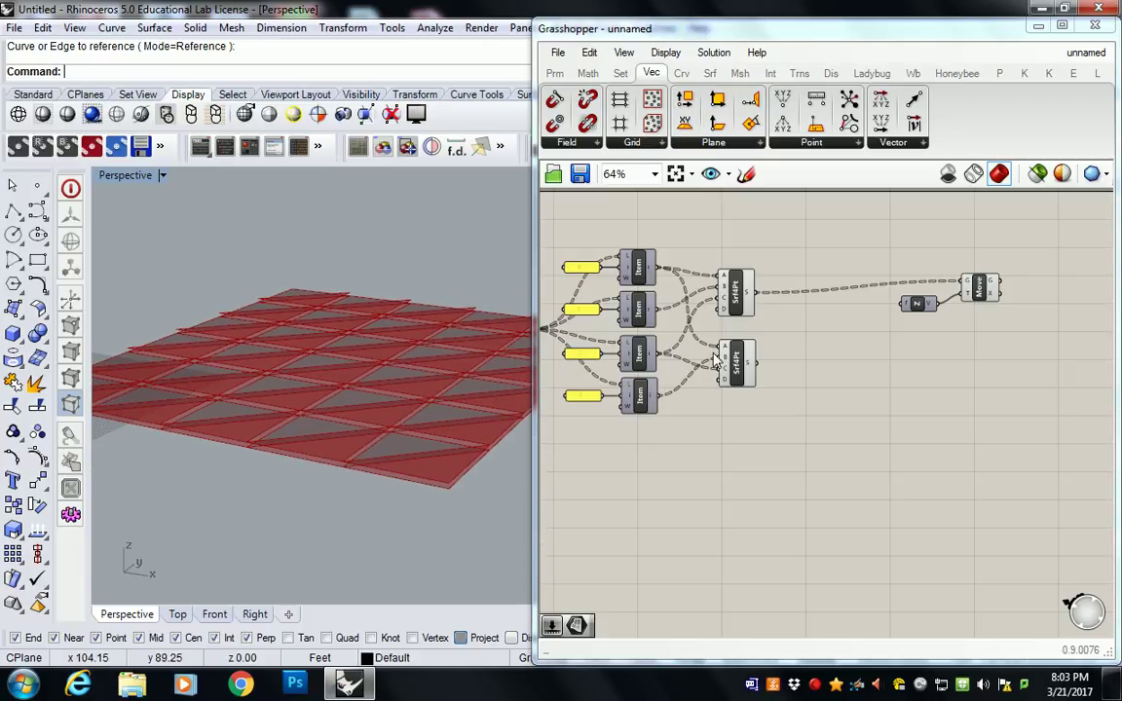
Add a number slider starting at 0, connect it to Unit Z's factor input and set it to 8
double_click(857, 309)
type("0<1")
key("Return")
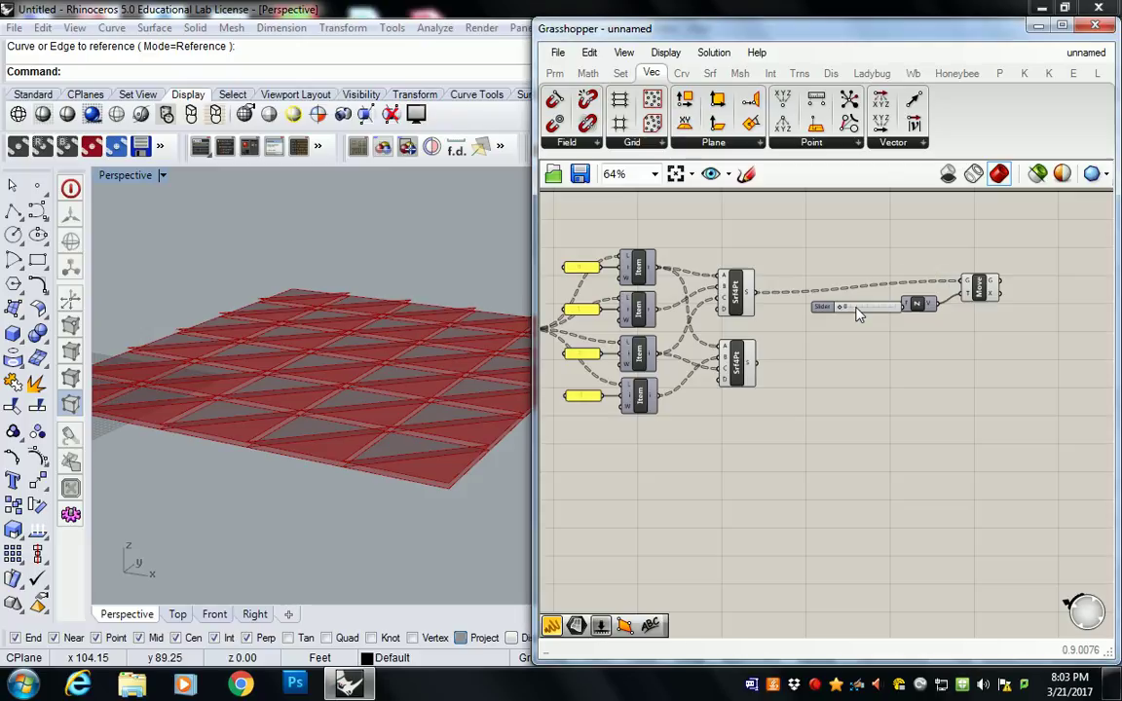
left_click_drag(857, 310, 906, 304)
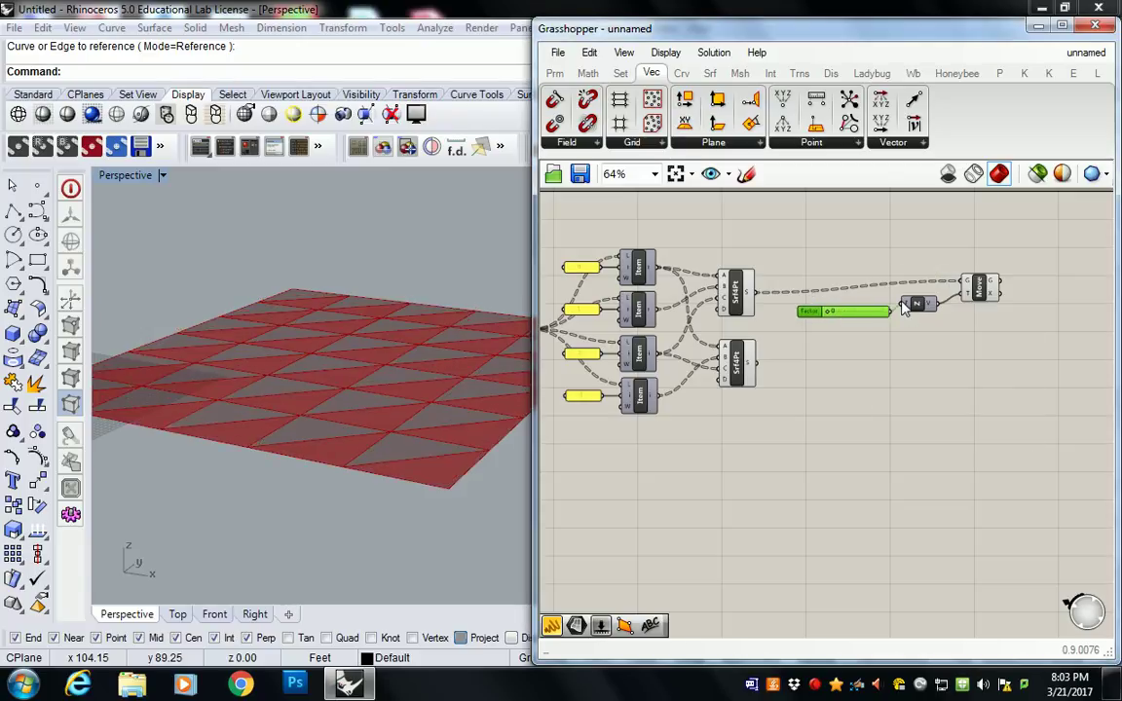
left_click_drag(831, 316, 877, 312)
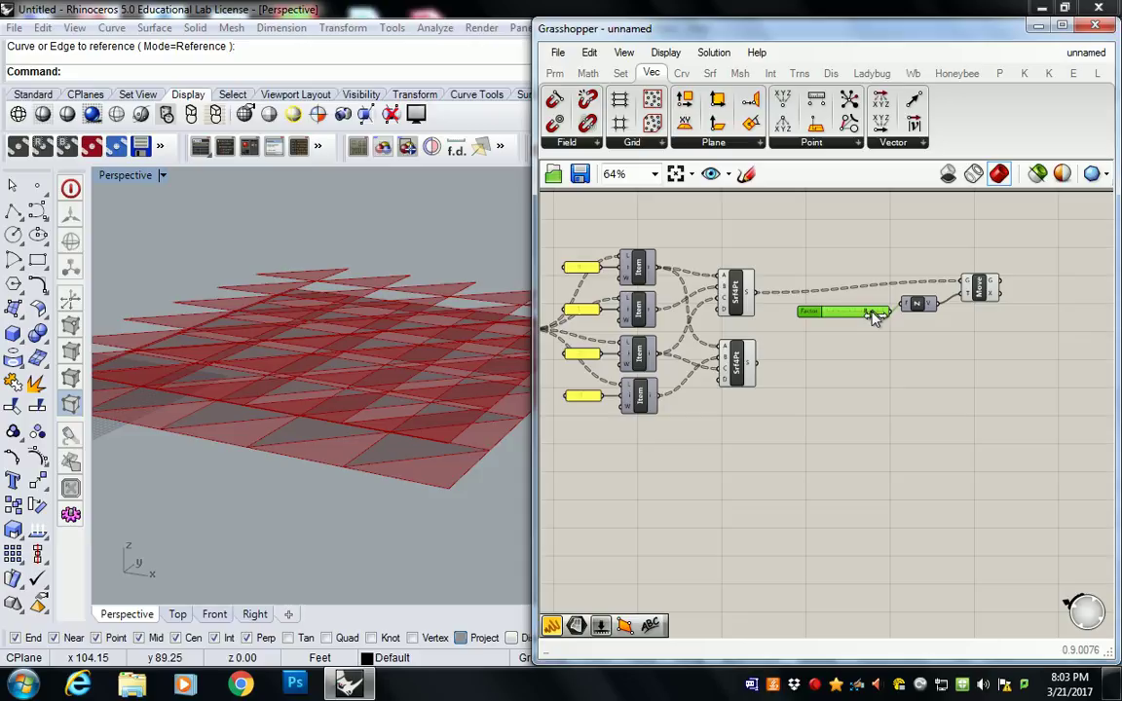
right_click_drag(389, 293, 311, 315)
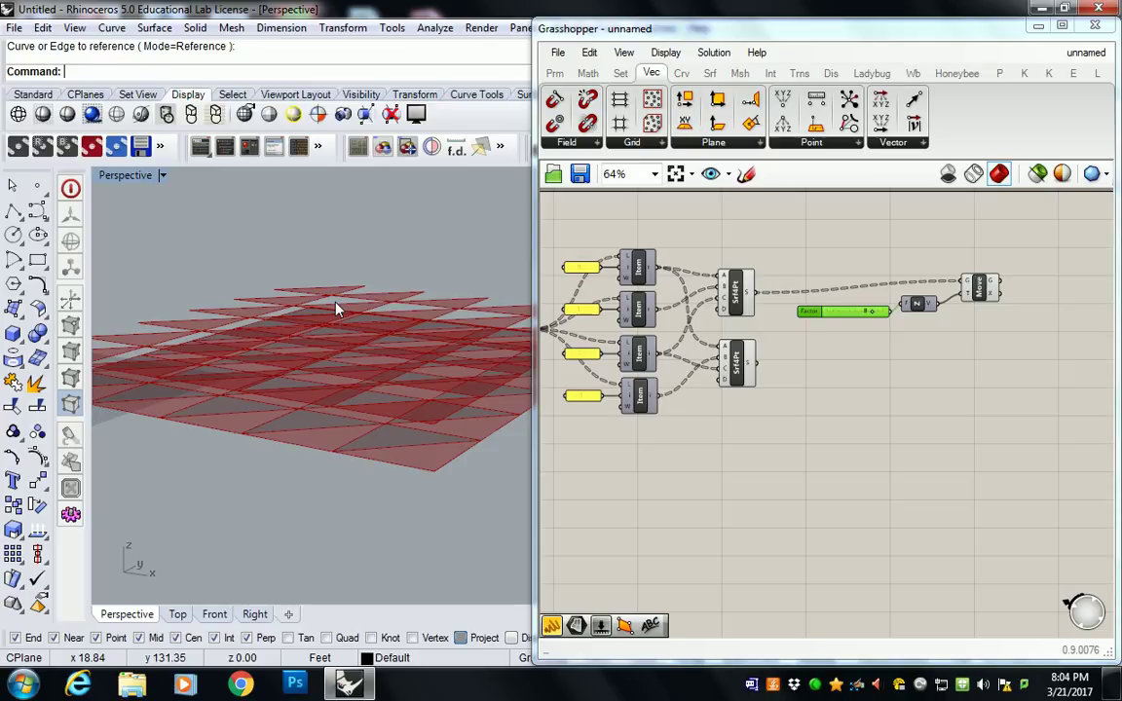
Move the Move component, Unit Z and its factor slider farther from the 4Point Surfaces, placing the slider just below Unit Z
right_click_drag(975, 246, 897, 231)
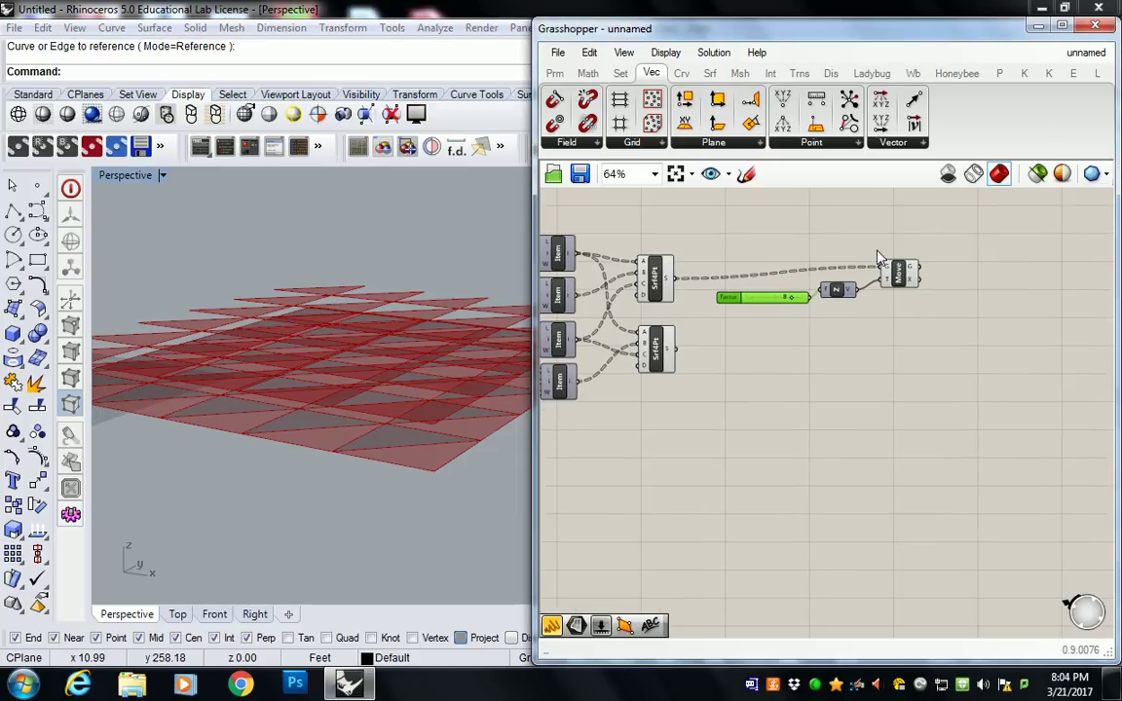
left_click(902, 276)
left_click_drag(901, 276, 984, 278)
left_click(766, 225)
left_click_drag(691, 223, 940, 311)
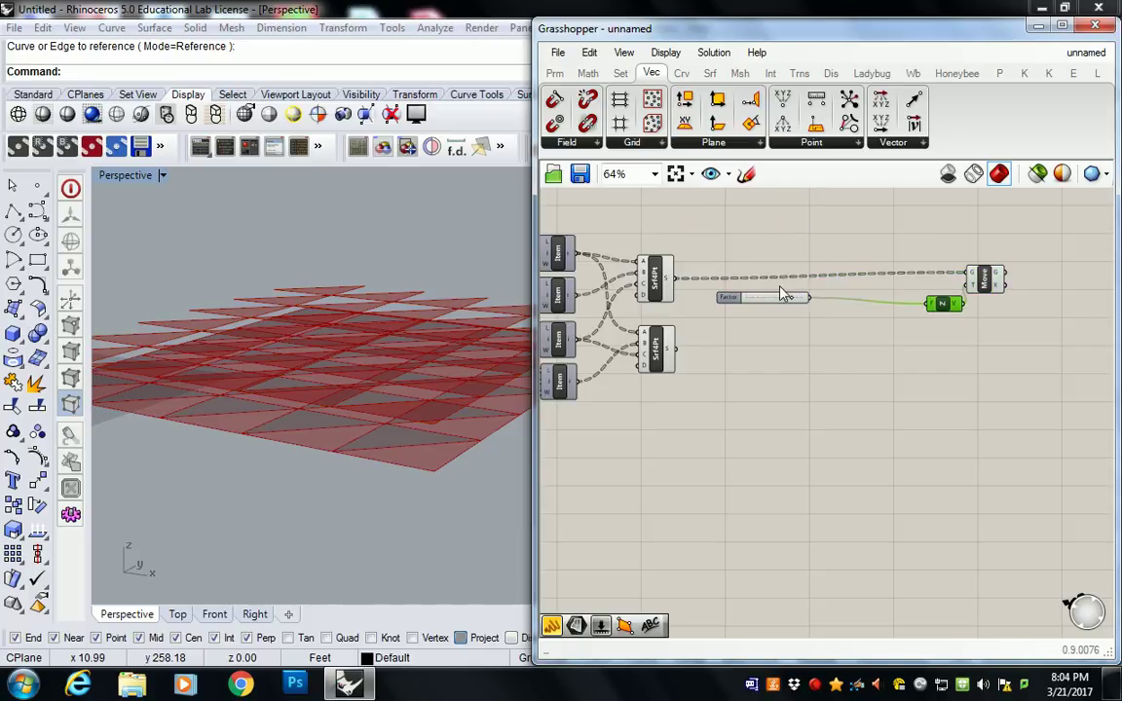
left_click_drag(729, 297, 933, 336)
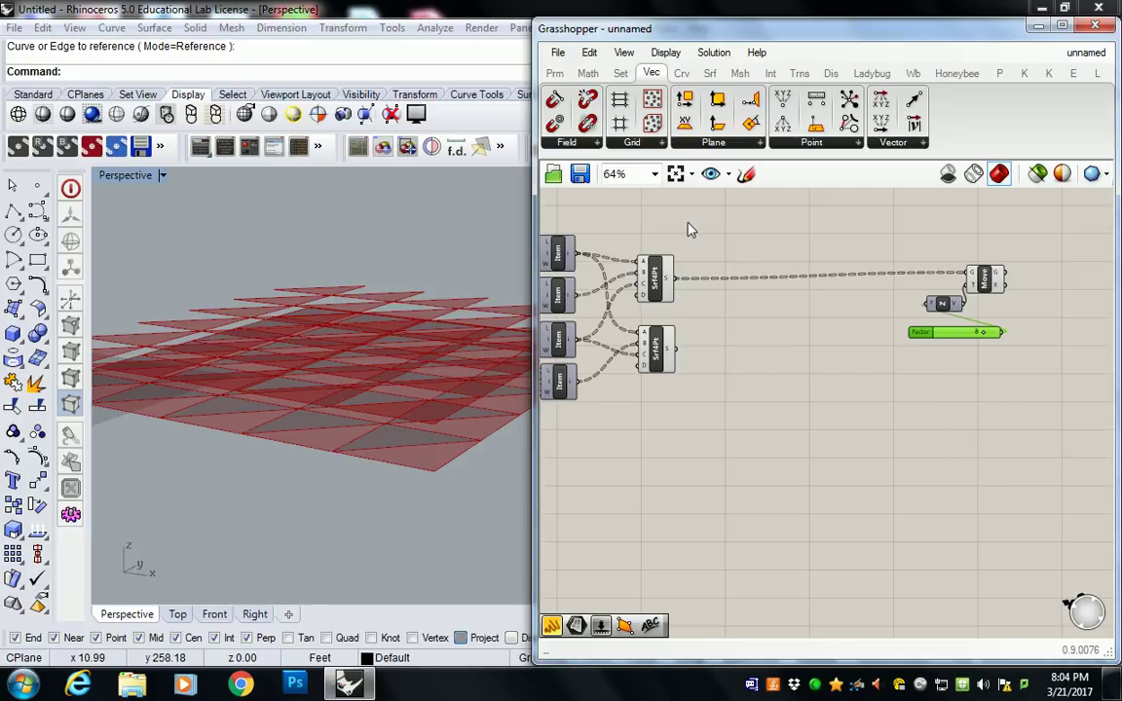
left_click(719, 220)
Add a Repeat Data component to the canvas, just beyond the lower 4Point Surface
left_click(710, 74)
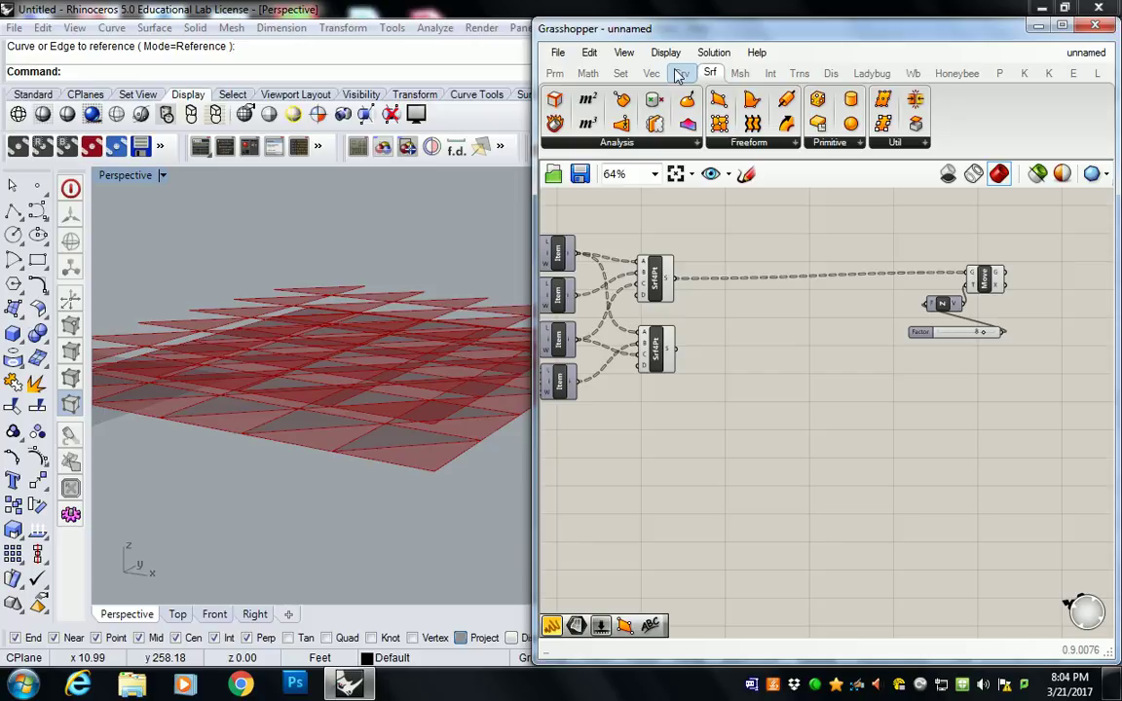
left_click(620, 76)
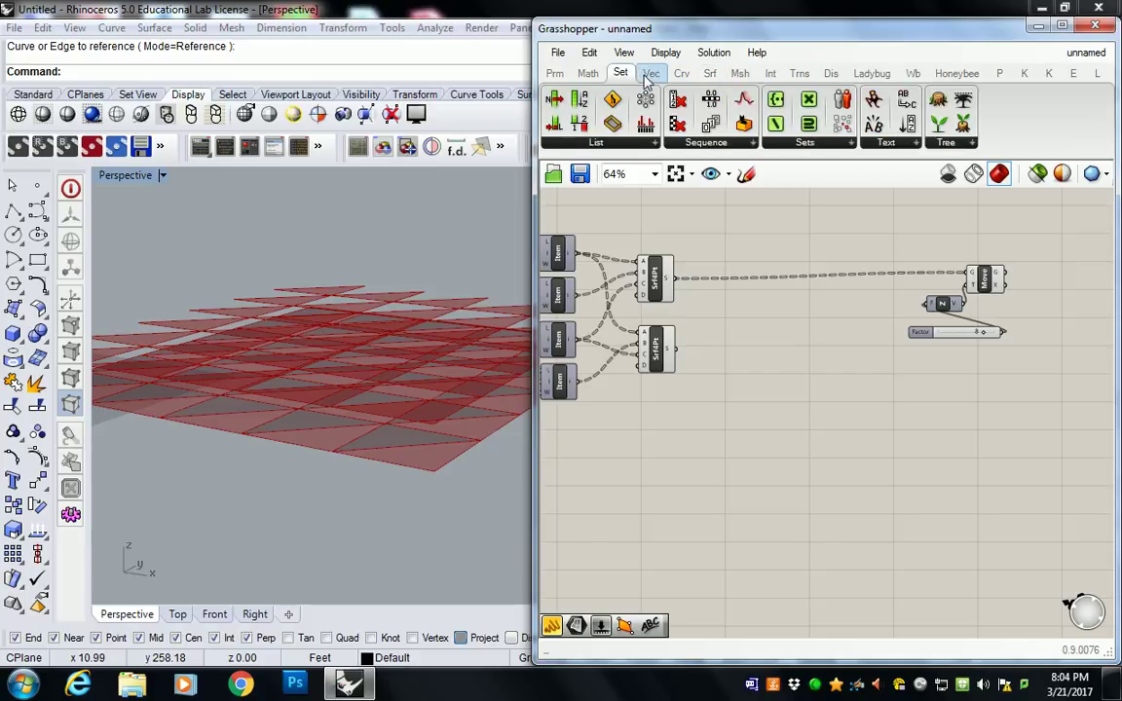
left_click(651, 75)
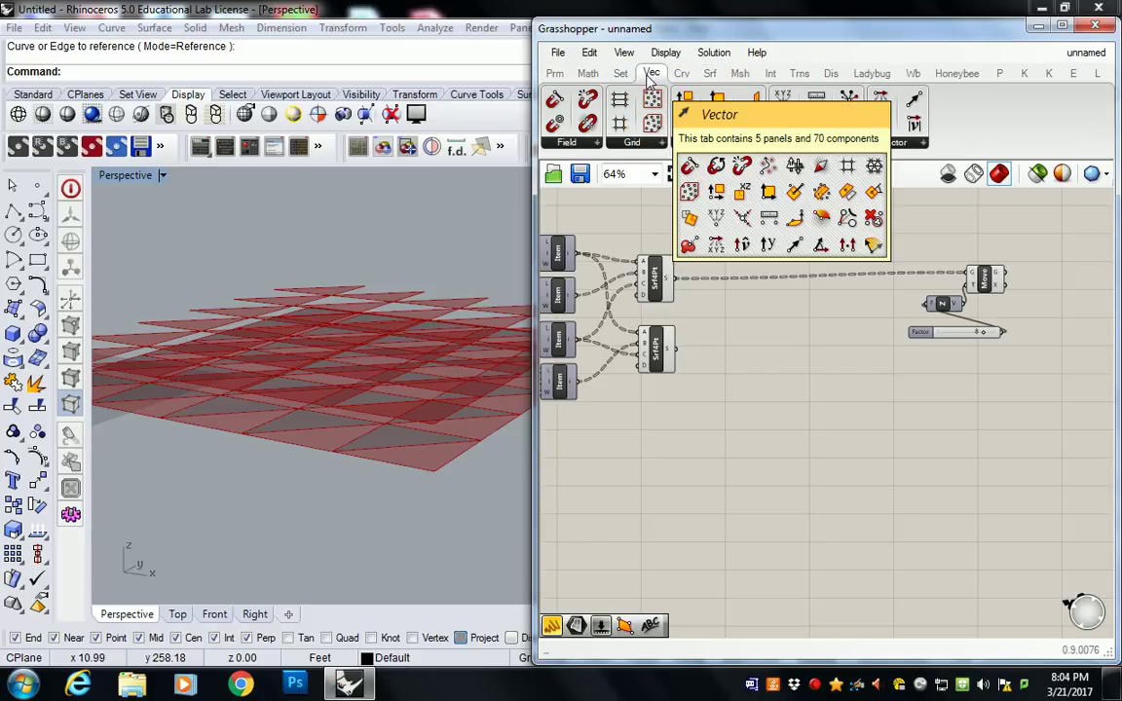
left_click(682, 75)
left_click(712, 75)
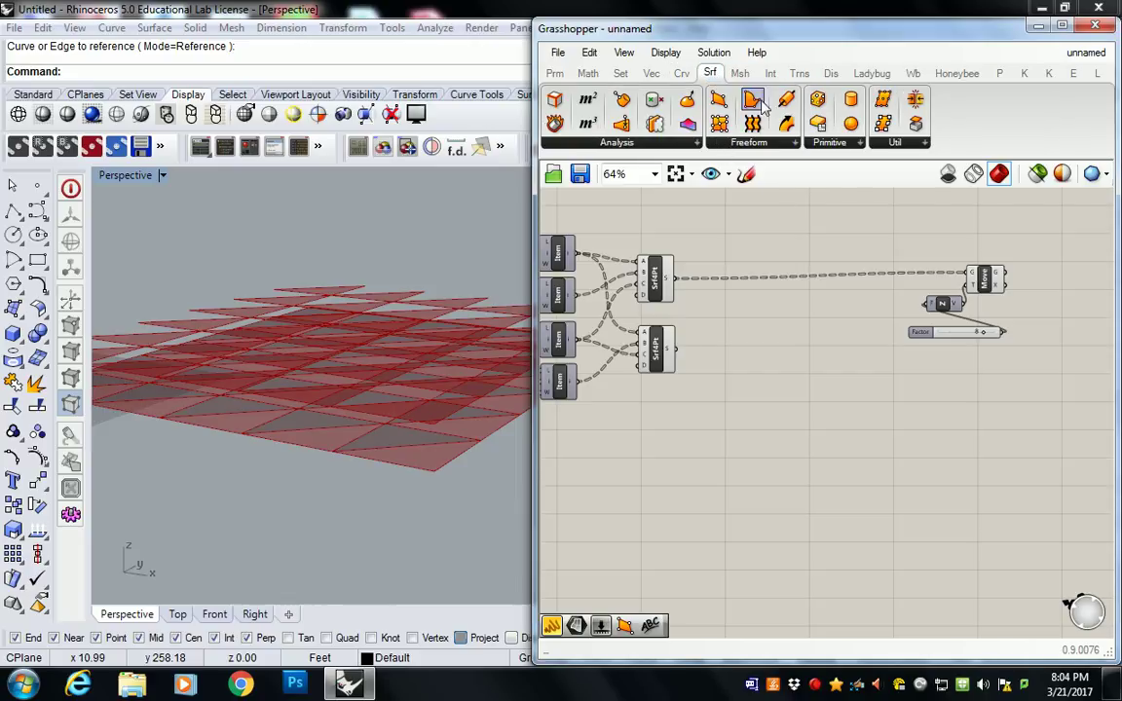
left_click(621, 73)
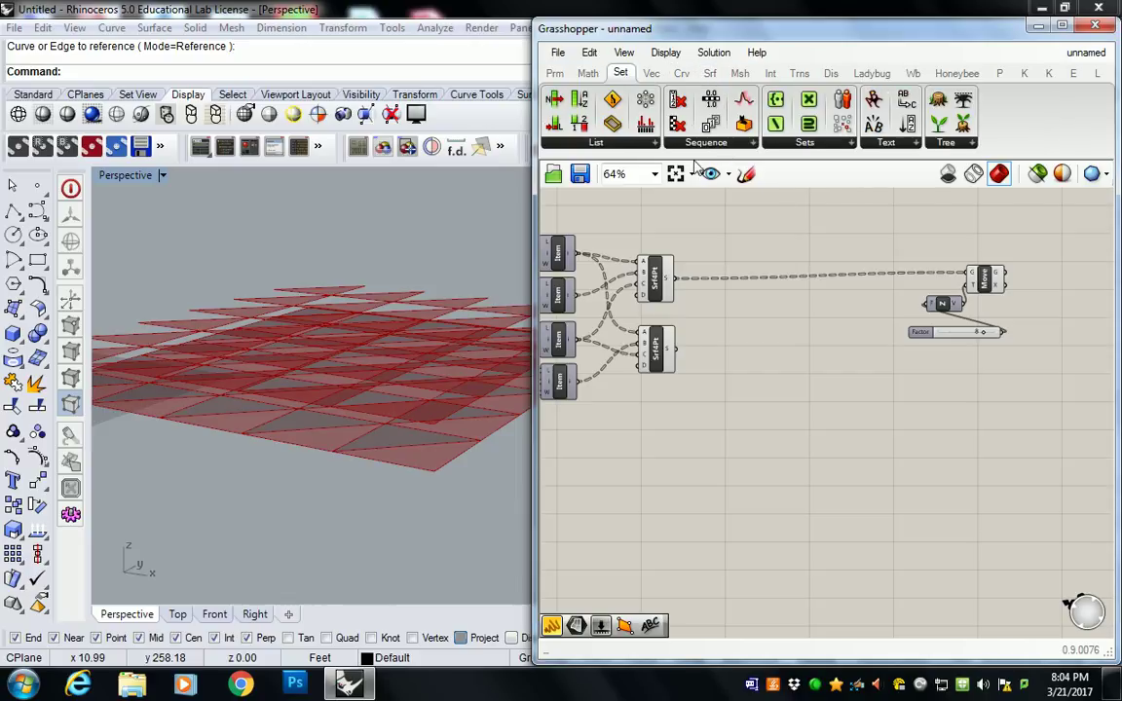
left_click(731, 144)
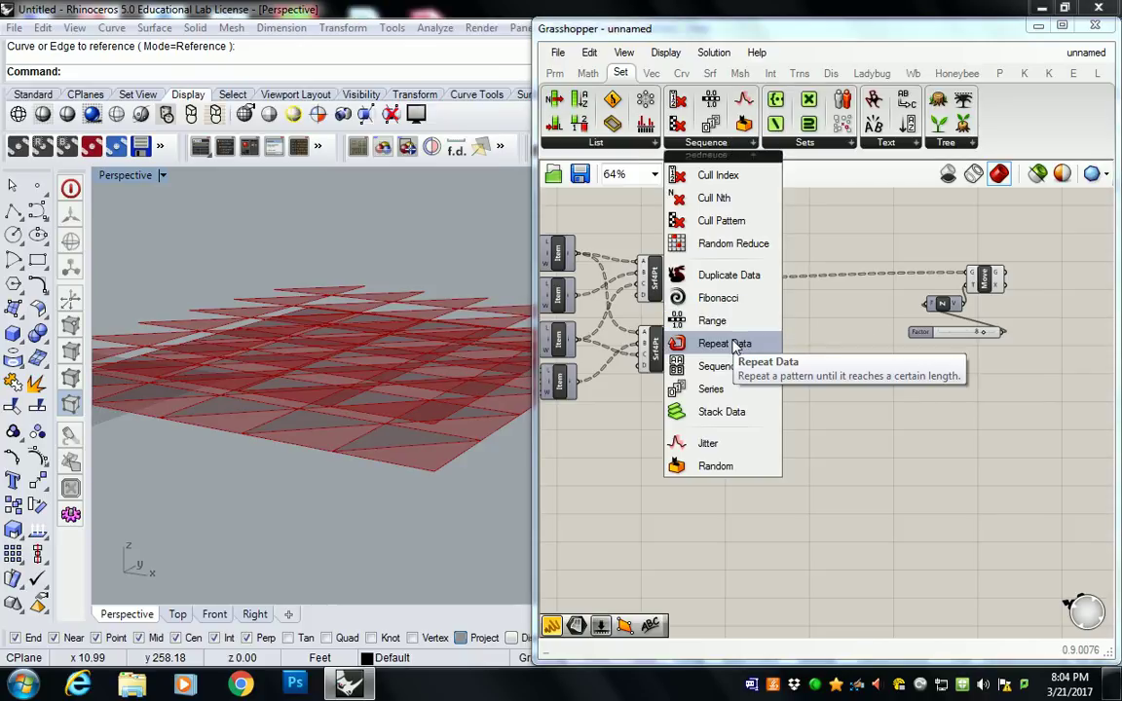
left_click_drag(732, 344, 740, 343)
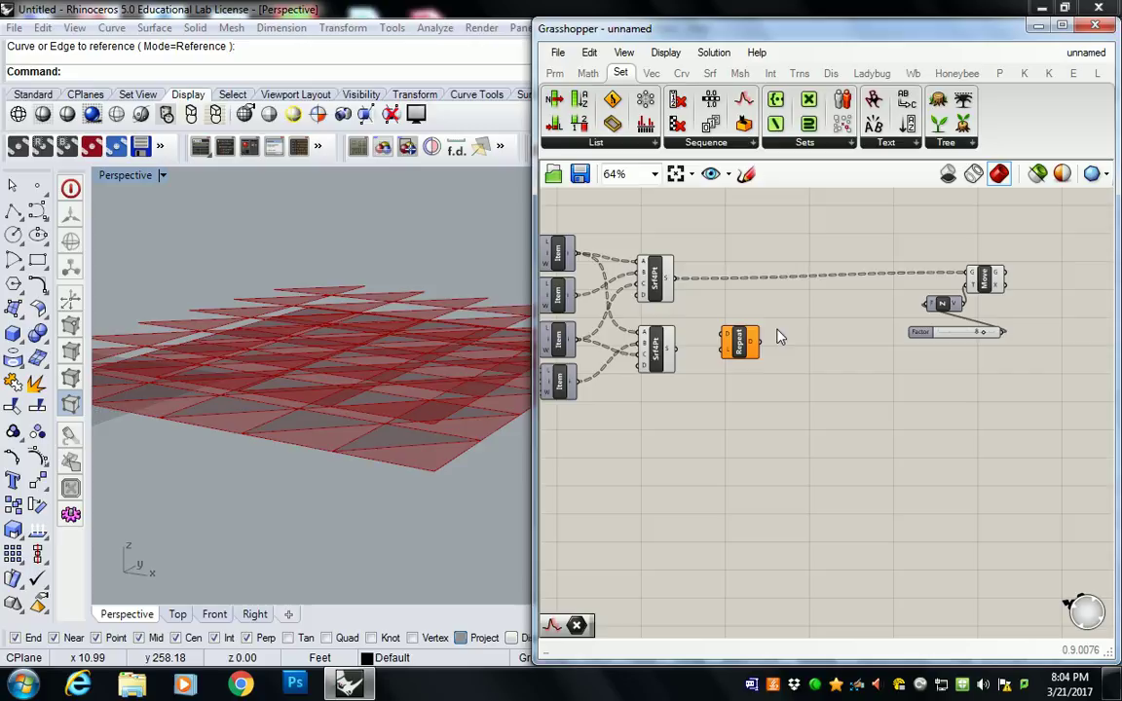
Add a Jitter component between Repeat Data and the factor slider
left_click(706, 142)
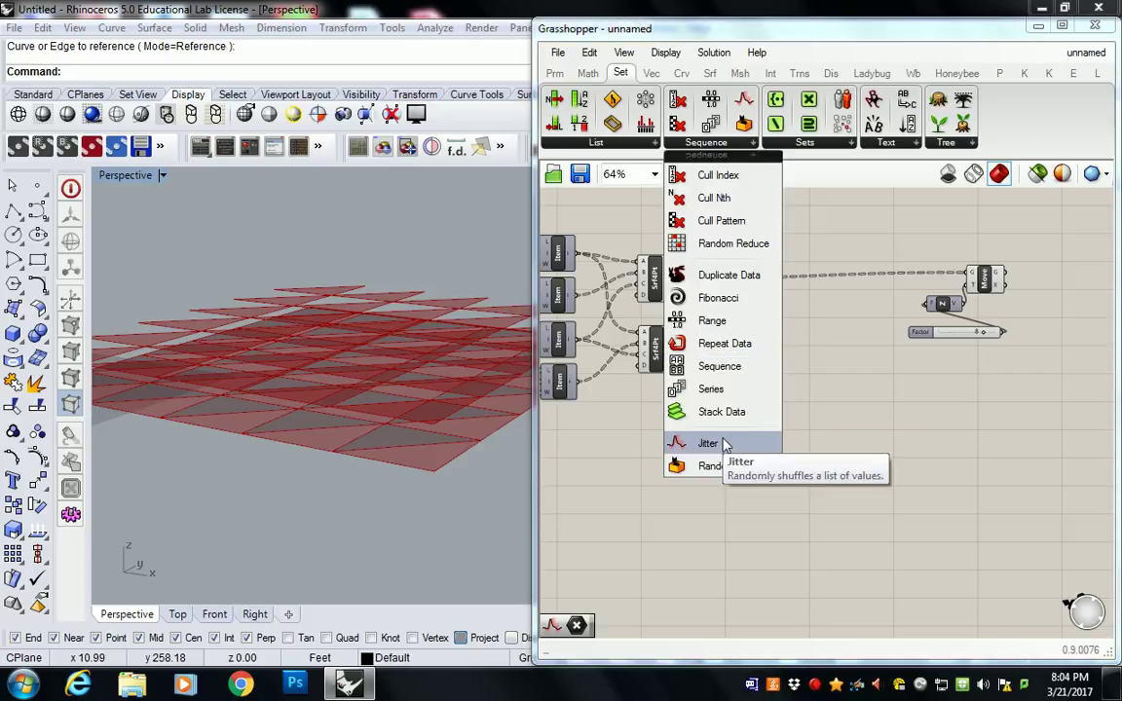
left_click_drag(724, 445, 806, 329)
left_click(920, 348)
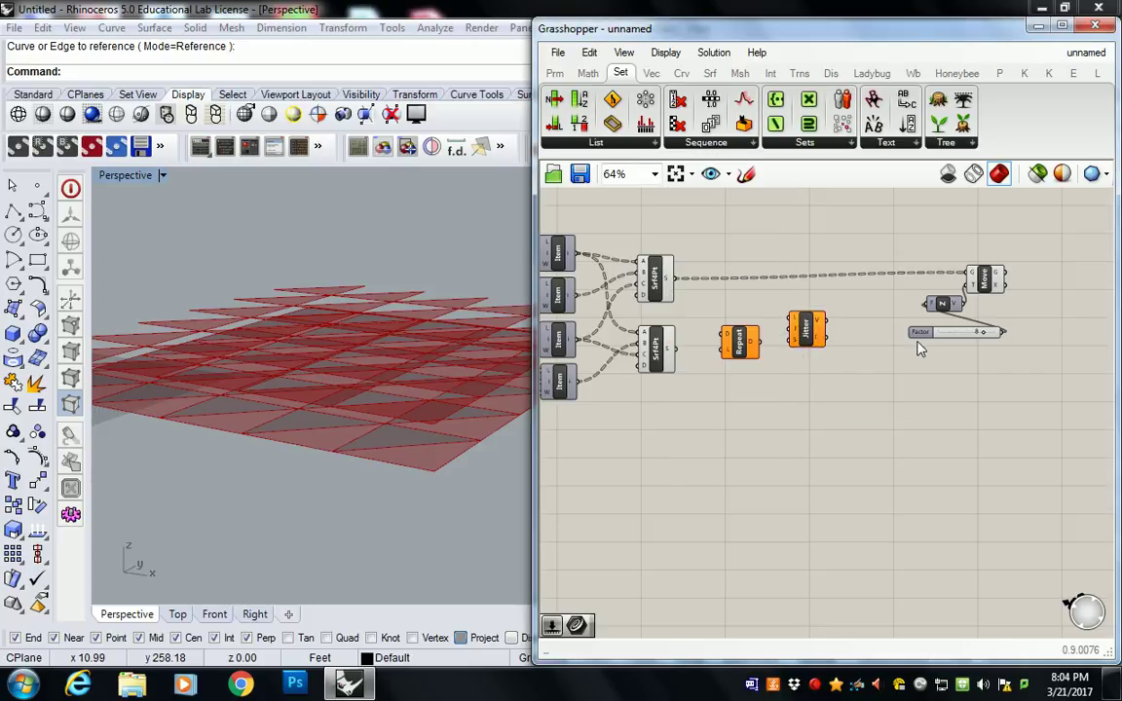
left_click(924, 336)
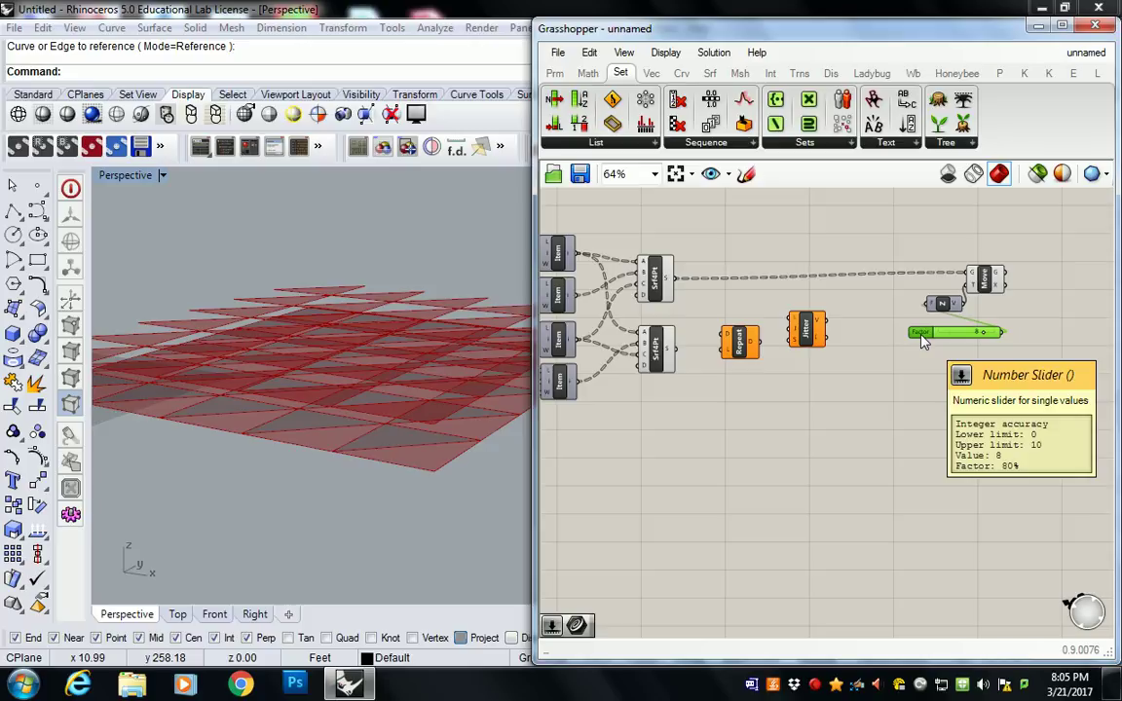
Shift Repeat Data and Jitter toward the Move group and bring Repeat Data closer to Jitter
left_click_drag(829, 393, 716, 308)
left_click_drag(745, 349, 780, 371)
left_click(761, 322)
scroll(771, 332, "up", 3)
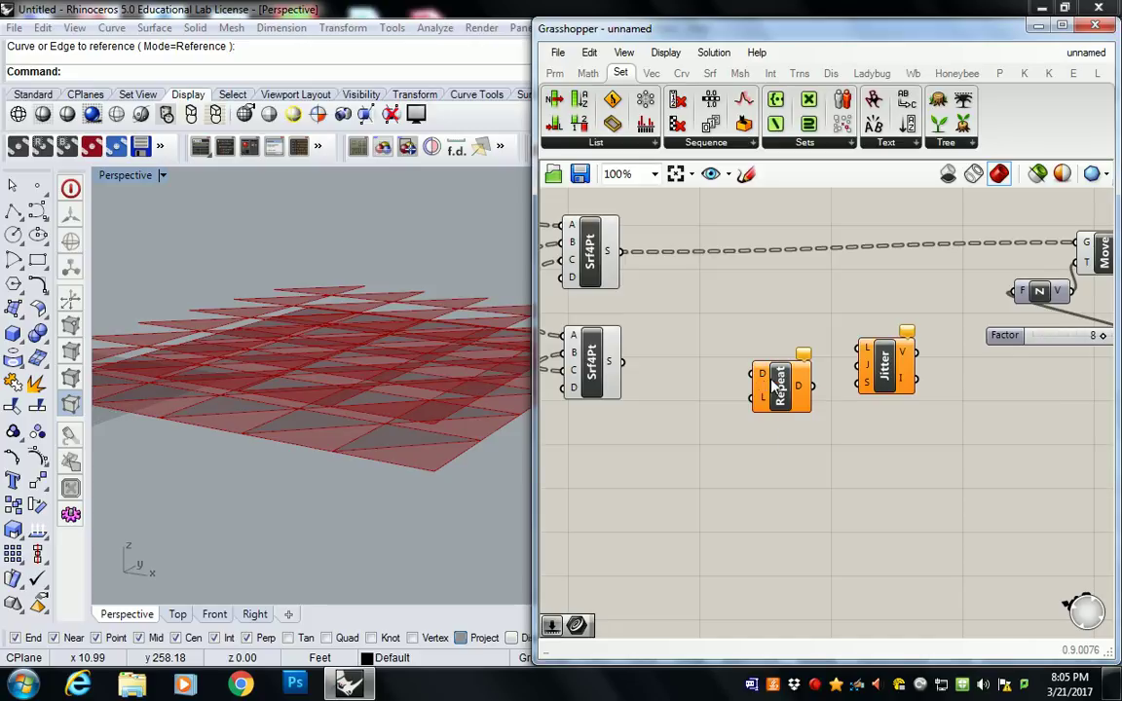
left_click(806, 393)
mouse_move(790, 382)
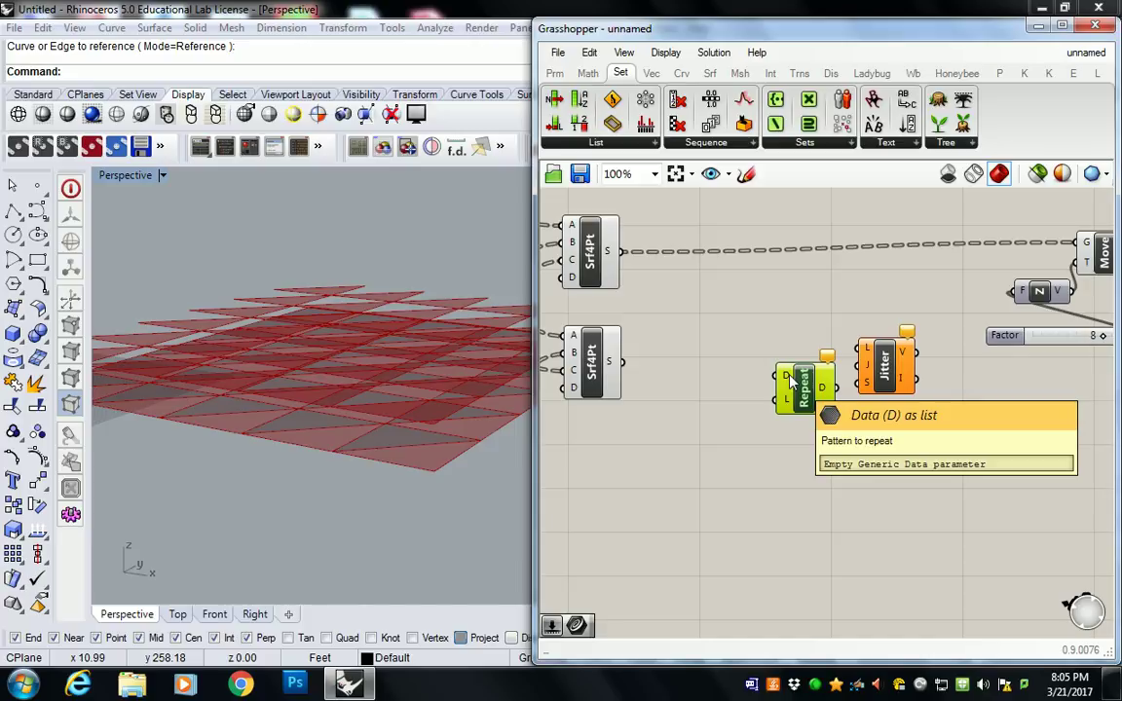
Add a Range component just before Repeat Data, and shift Range, Repeat Data and Jitter together slightly toward the Move group
left_click(737, 144)
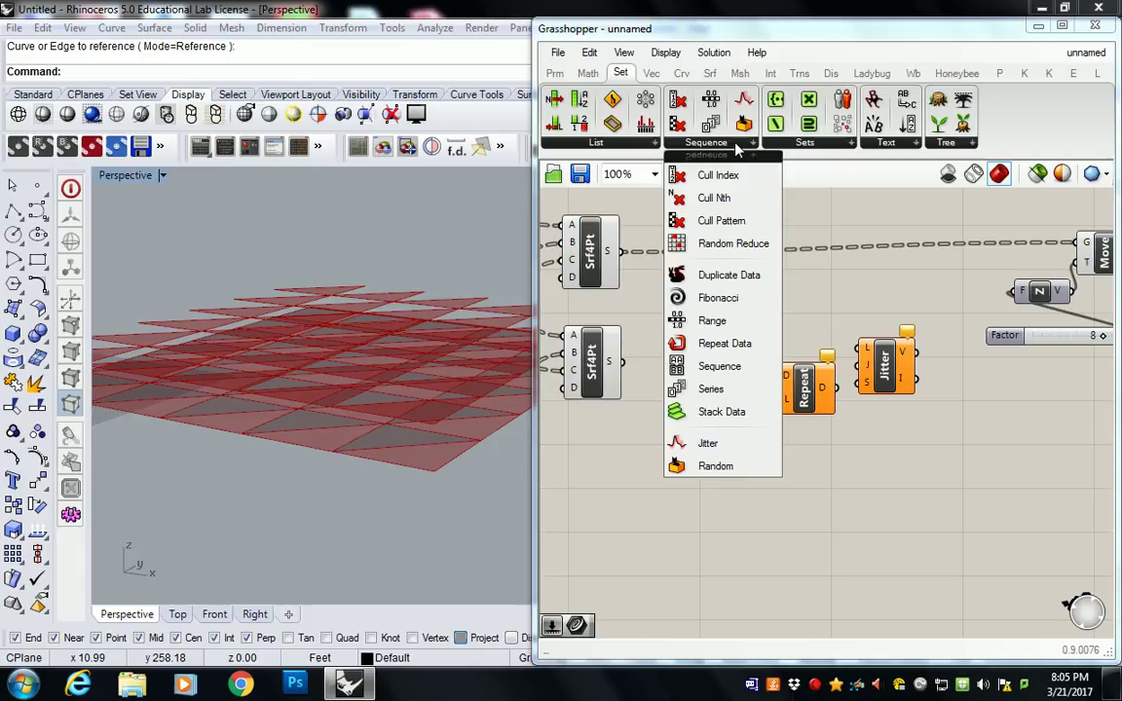
left_click(692, 321)
left_click(712, 448)
left_click_drag(716, 459, 735, 438)
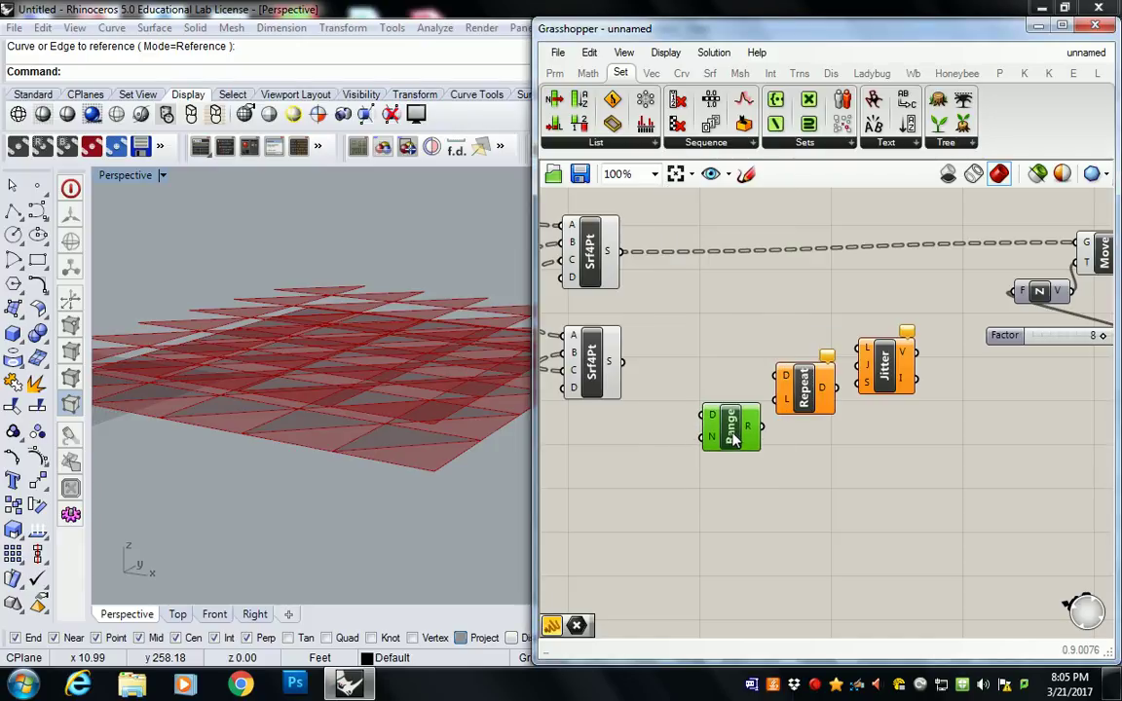
left_click_drag(903, 513, 711, 331)
left_click_drag(805, 395, 822, 375)
left_click(854, 491)
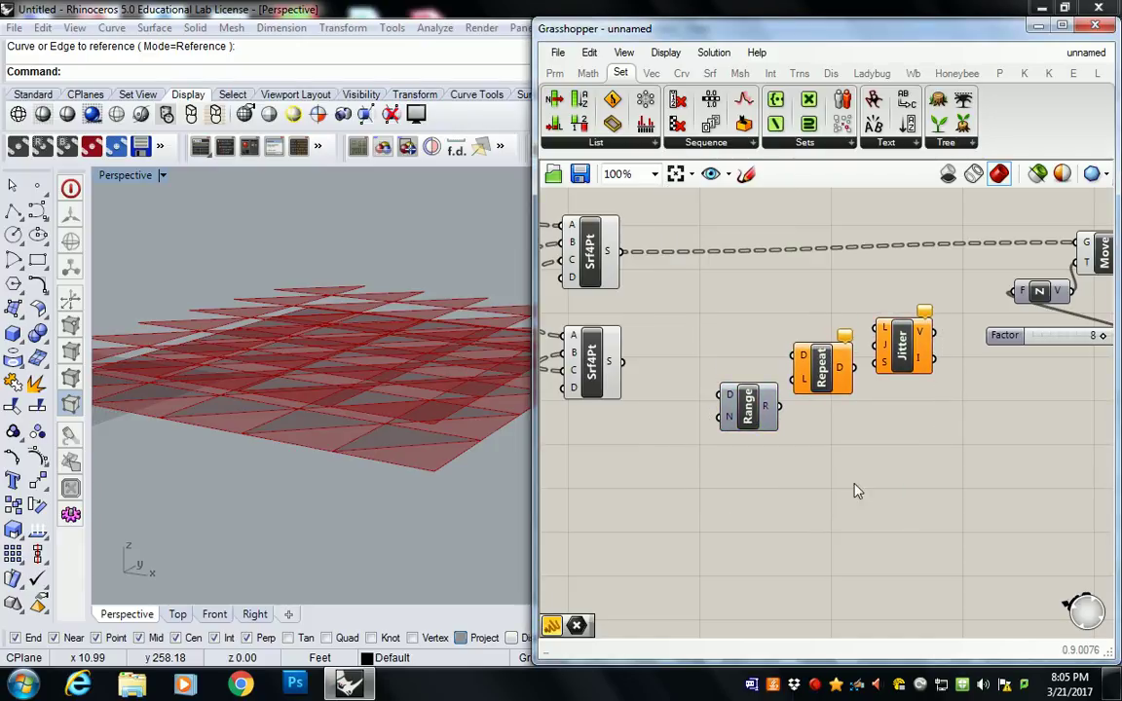
Add a Construct Domain component just before the Range component
right_click_drag(793, 476, 847, 477)
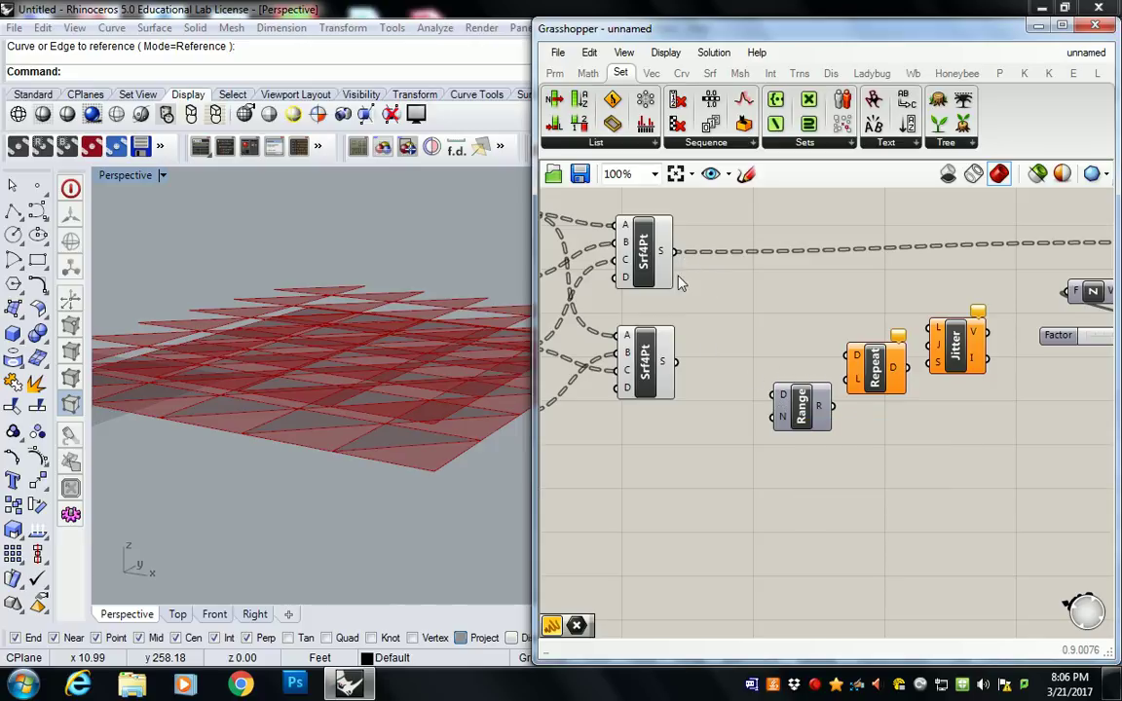
left_click(575, 71)
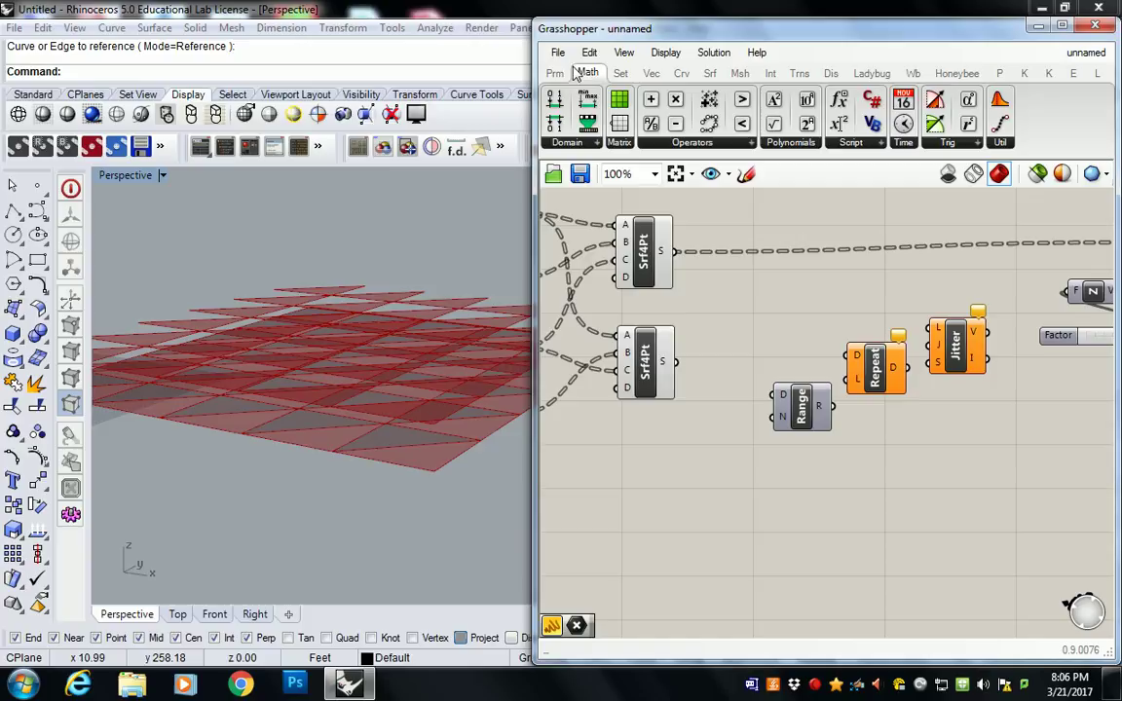
left_click(567, 142)
left_click(567, 142)
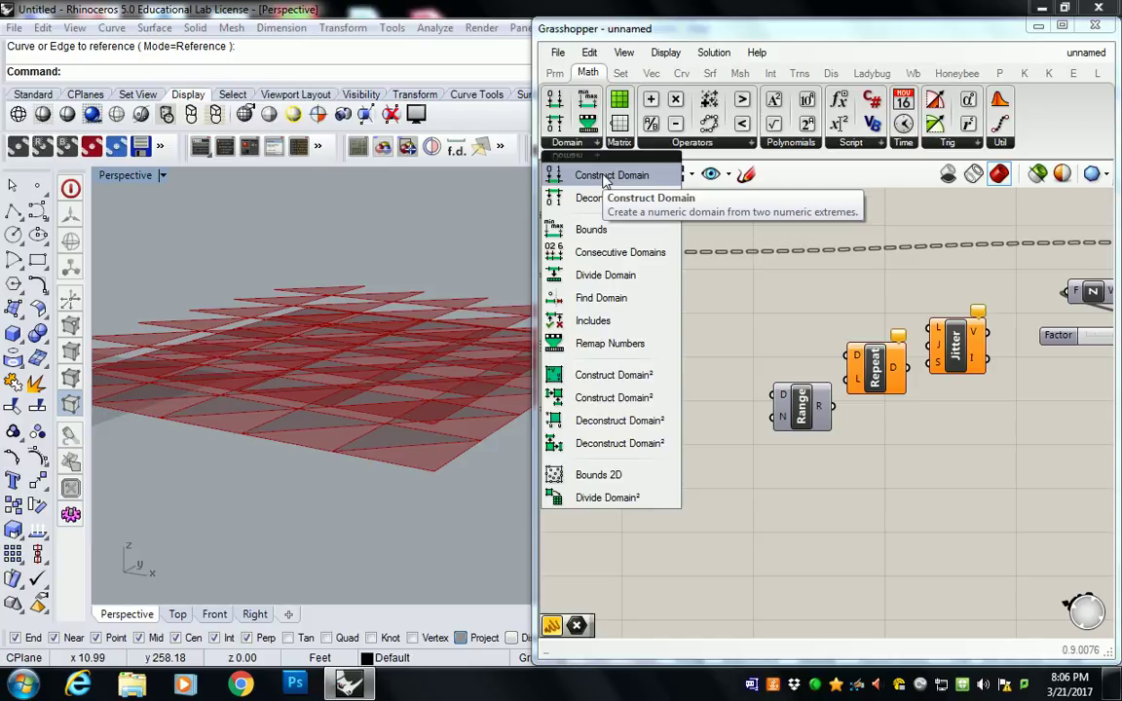
left_click_drag(606, 178, 714, 446)
right_click_drag(589, 456, 758, 450)
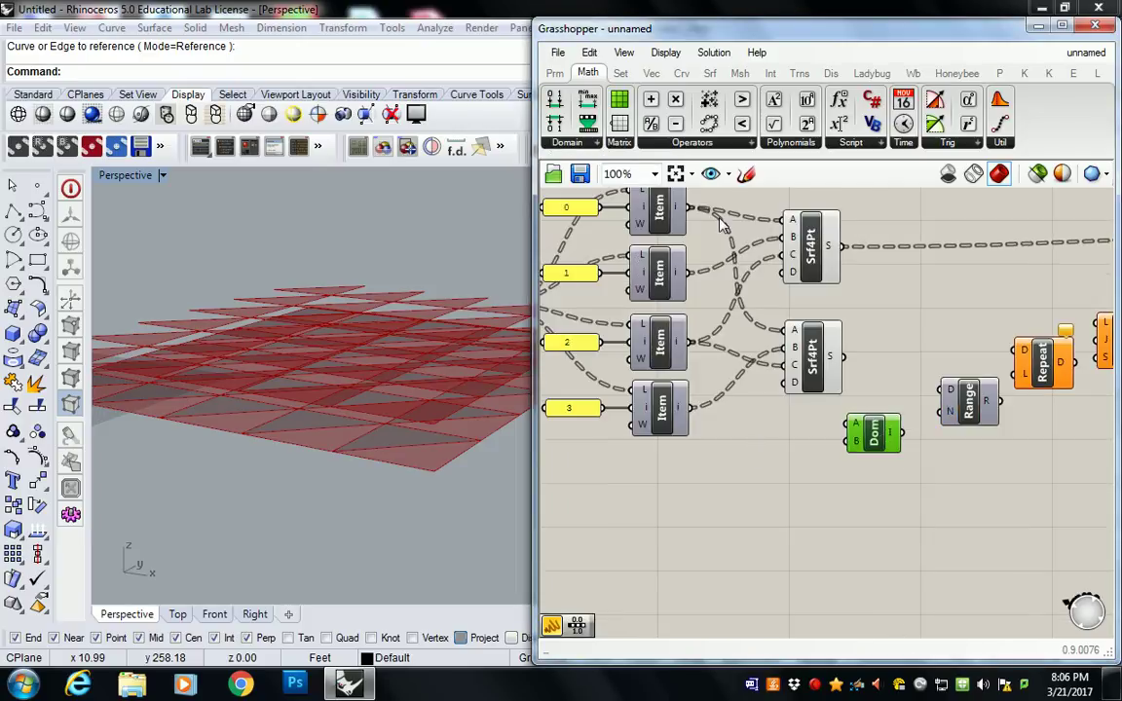
left_click(554, 73)
left_click_drag(815, 99, 785, 514)
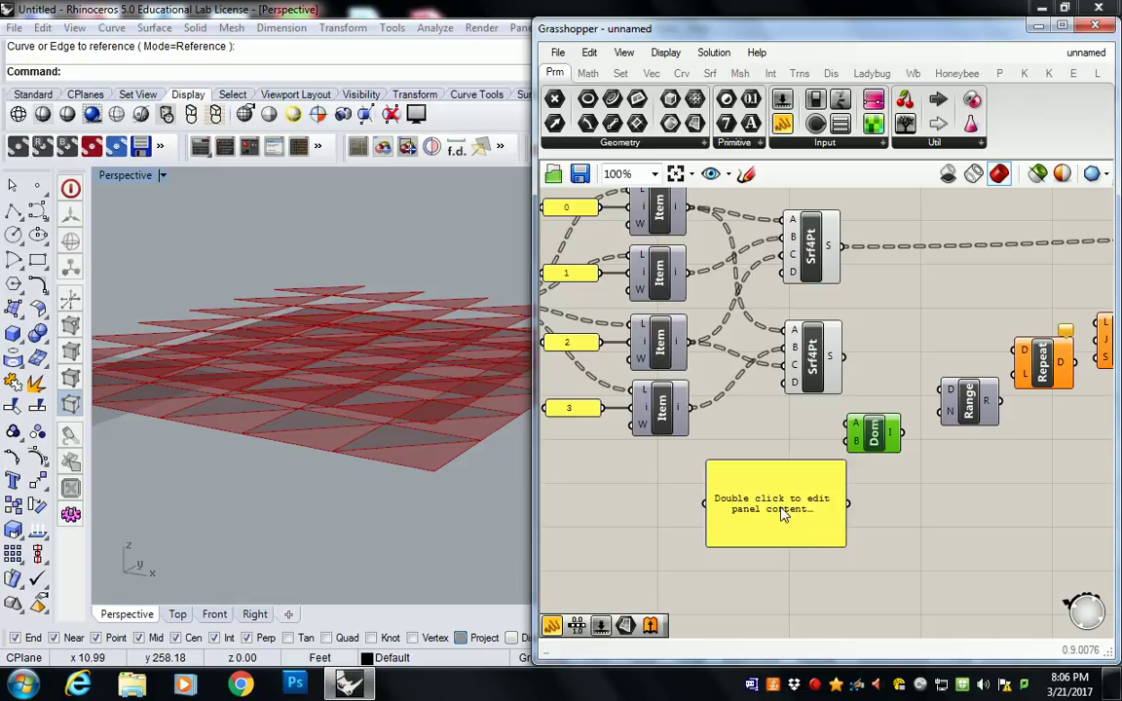
left_click_drag(845, 546, 739, 476)
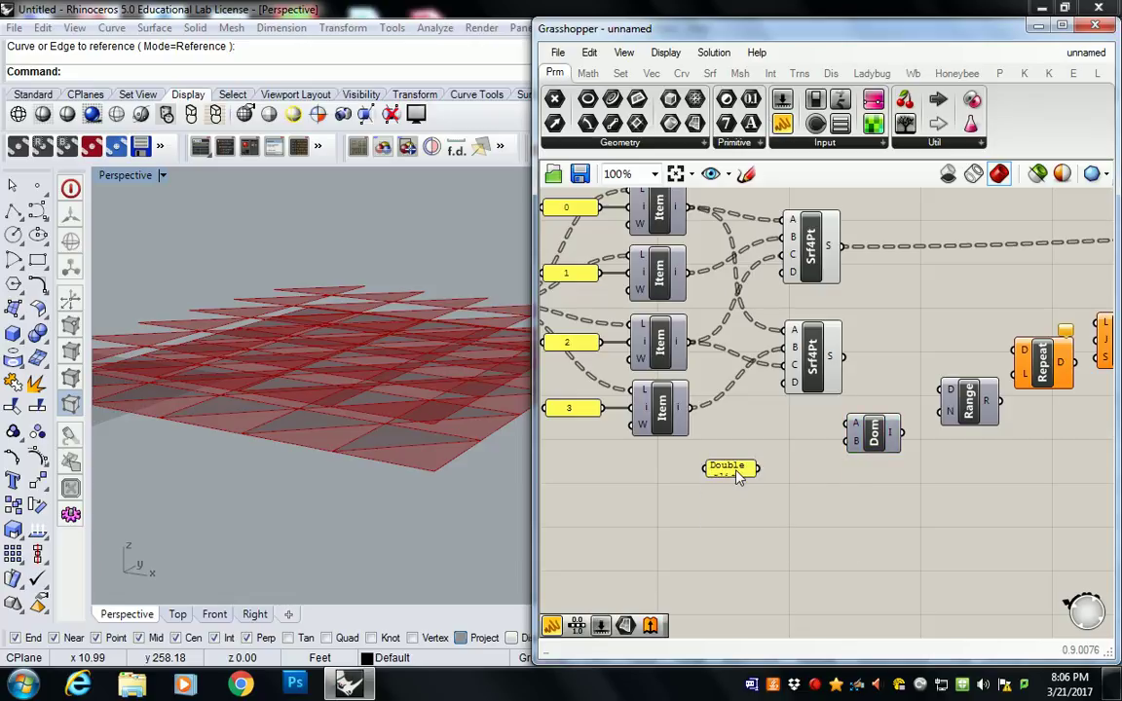
double_click(737, 471)
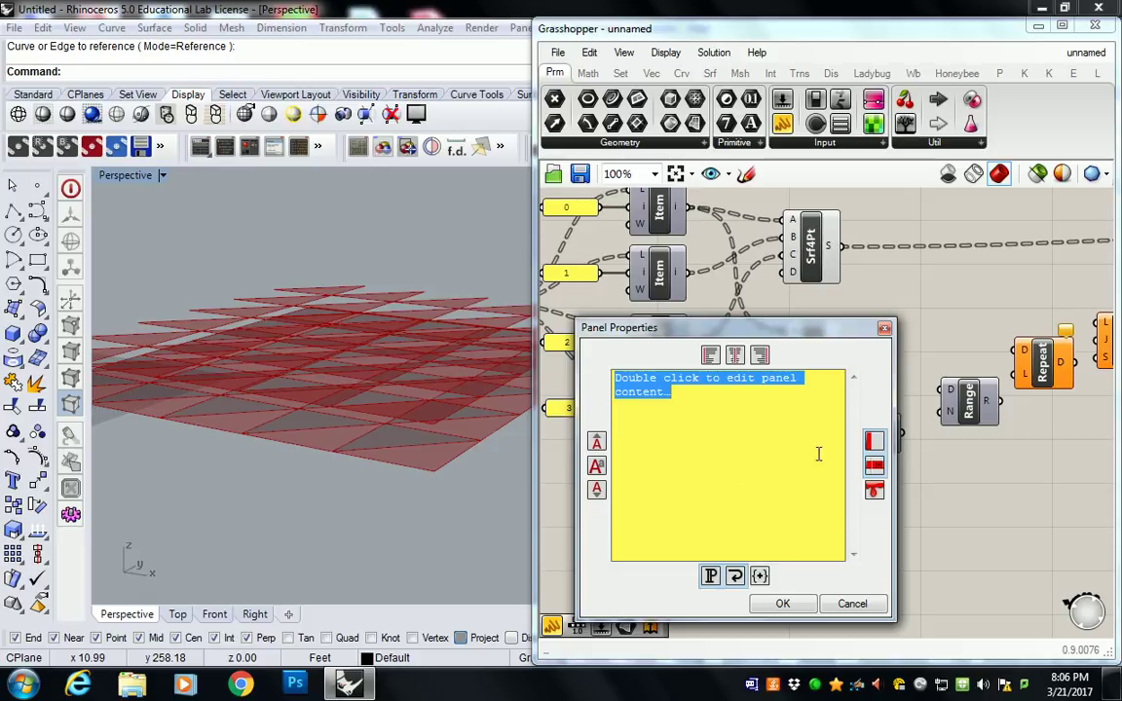
key("Escape")
key("Delete")
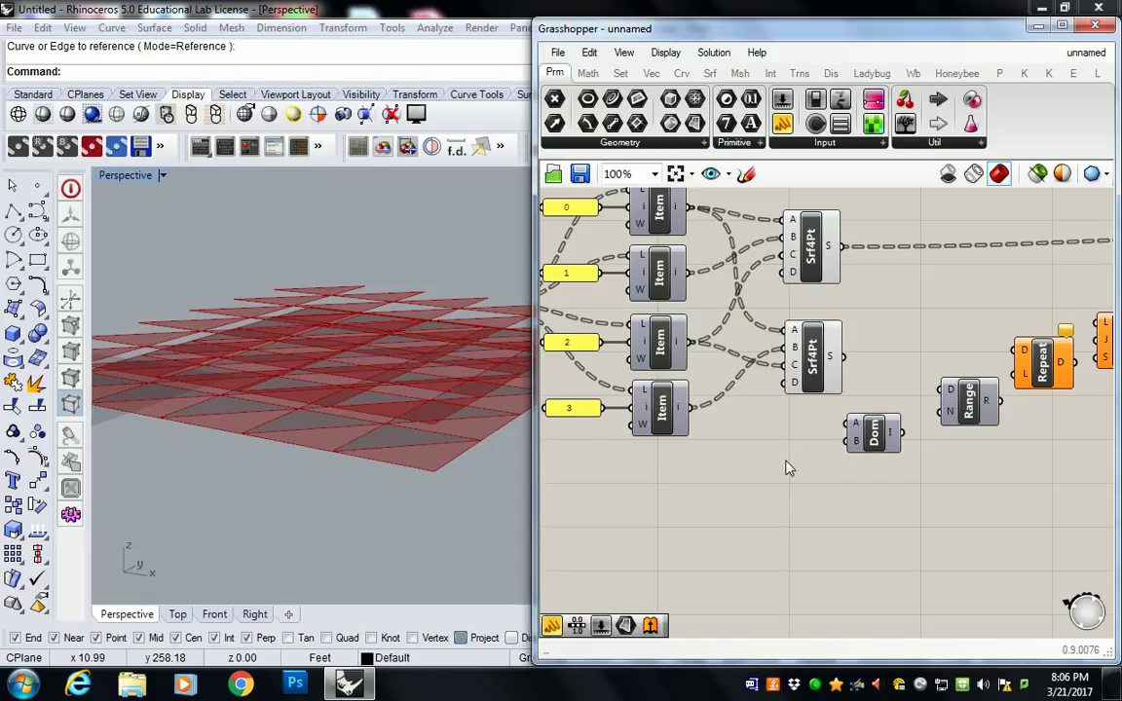
Create a number slider ranging from -2 to 5 near Construct Domain and duplicate it
double_click(744, 467)
type("-2<5")
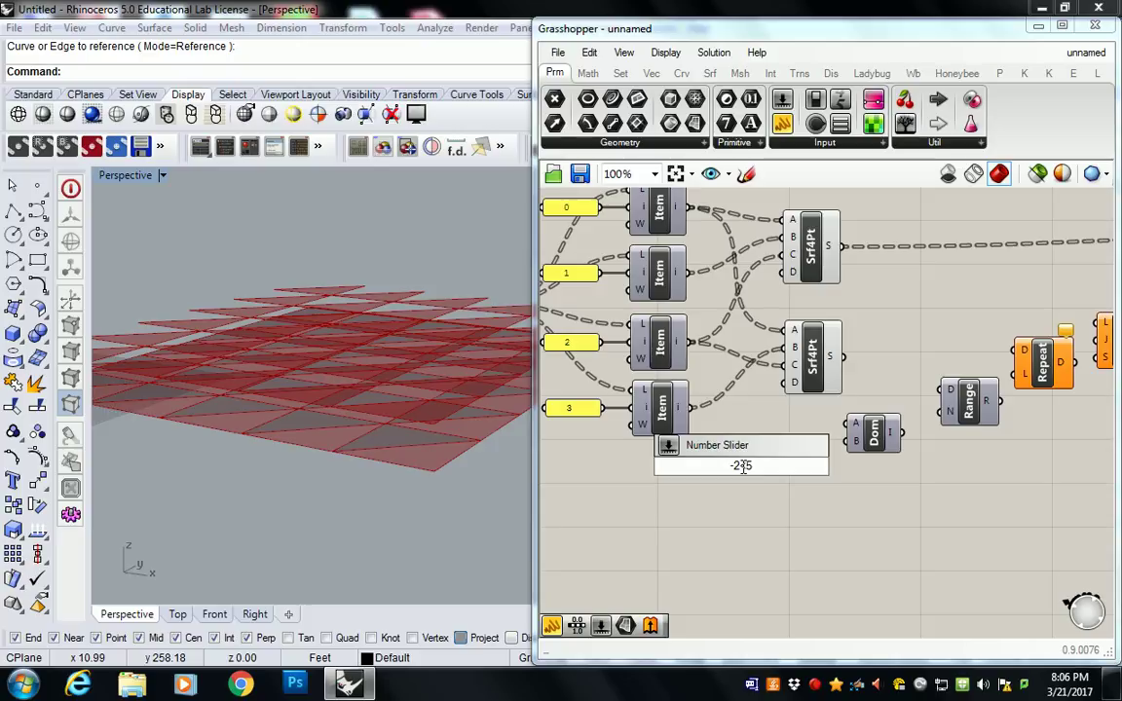
key("Return")
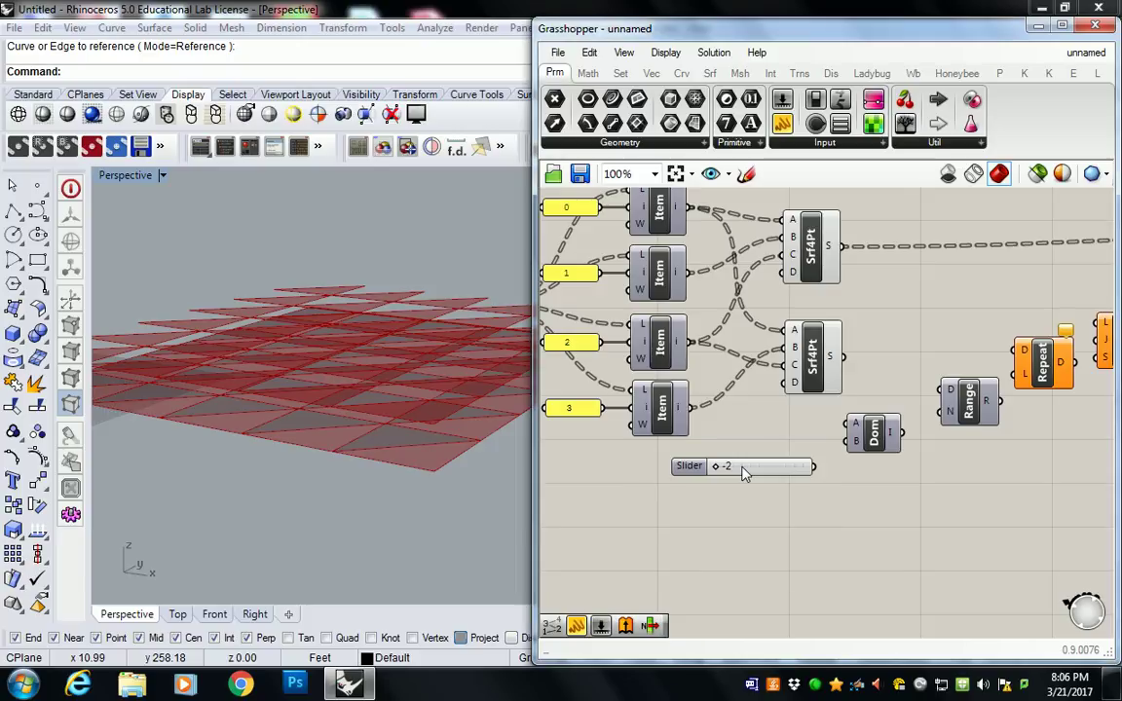
left_click(743, 470)
key("ctrl+c")
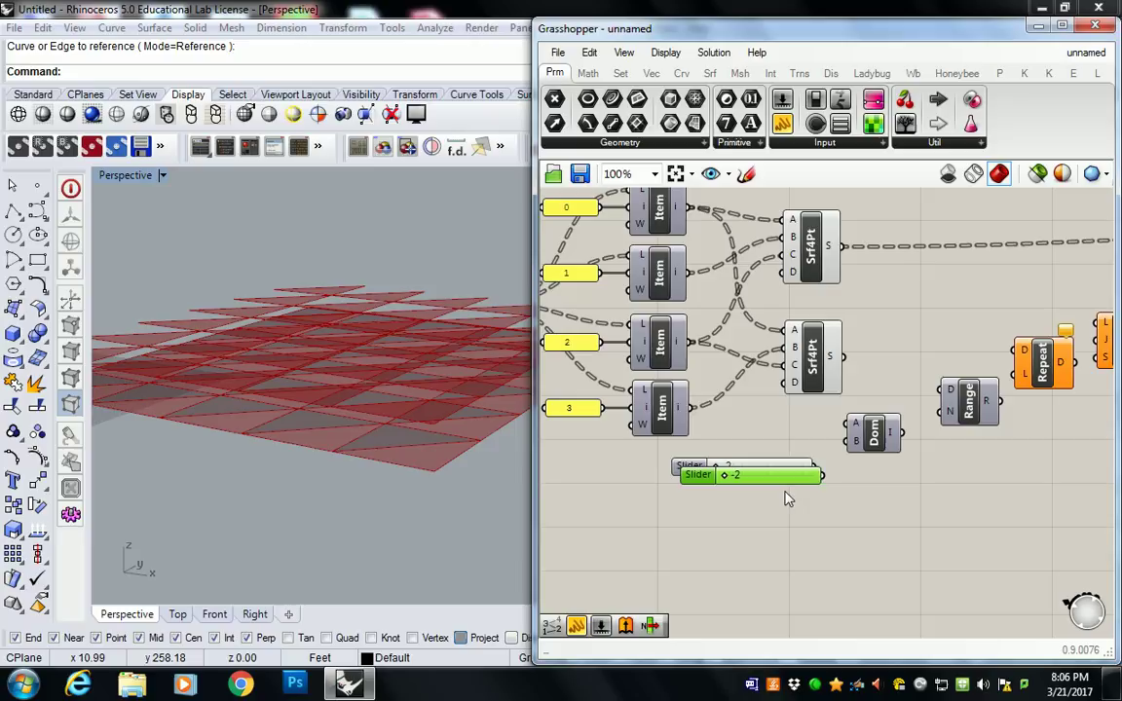
left_click(786, 486)
key("ctrl+v")
Wire sliders at -2 and 5 to Construct Domain's start and end inputs, and feed the domain into Range's domain input
left_click_drag(814, 466, 846, 425)
mouse_move(728, 516)
left_mouse_down()
mouse_move(818, 513)
mouse_move(847, 459)
mouse_move(897, 426)
left_mouse_up()
left_click_drag(953, 399, 958, 429)
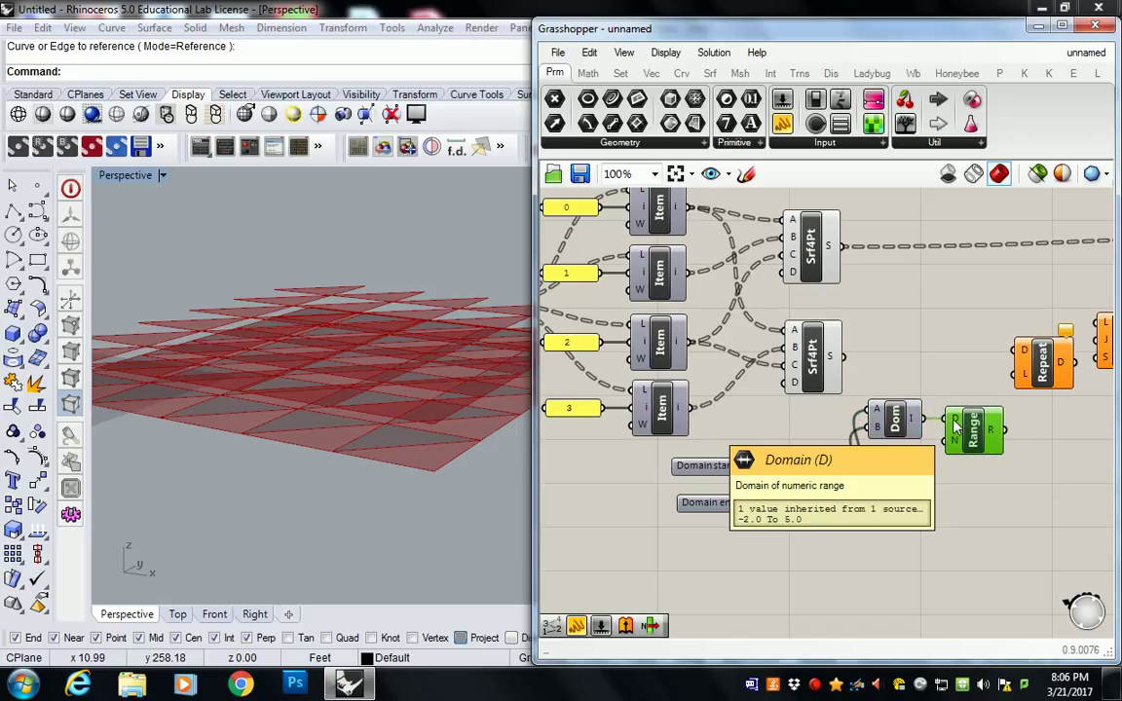
Move both domain sliders farther from Construct Domain and nudge Range slightly away from it
left_click_drag(806, 440, 662, 517)
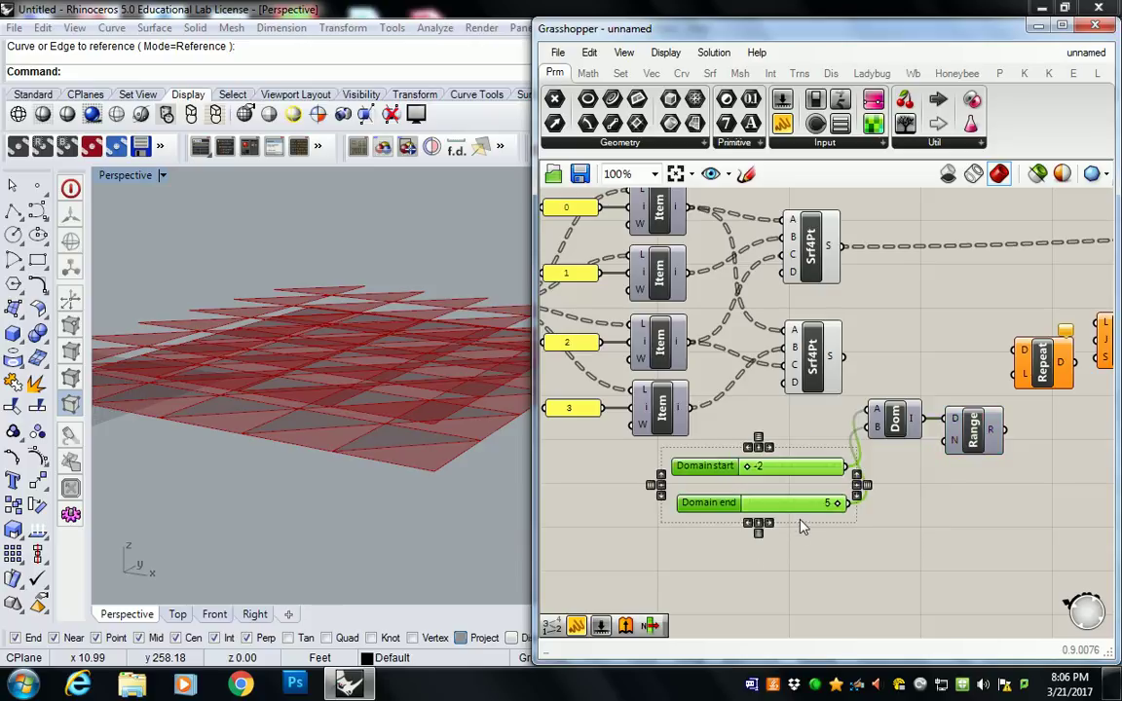
left_click_drag(725, 465, 679, 454)
left_click(911, 475)
right_click_drag(910, 475, 831, 490)
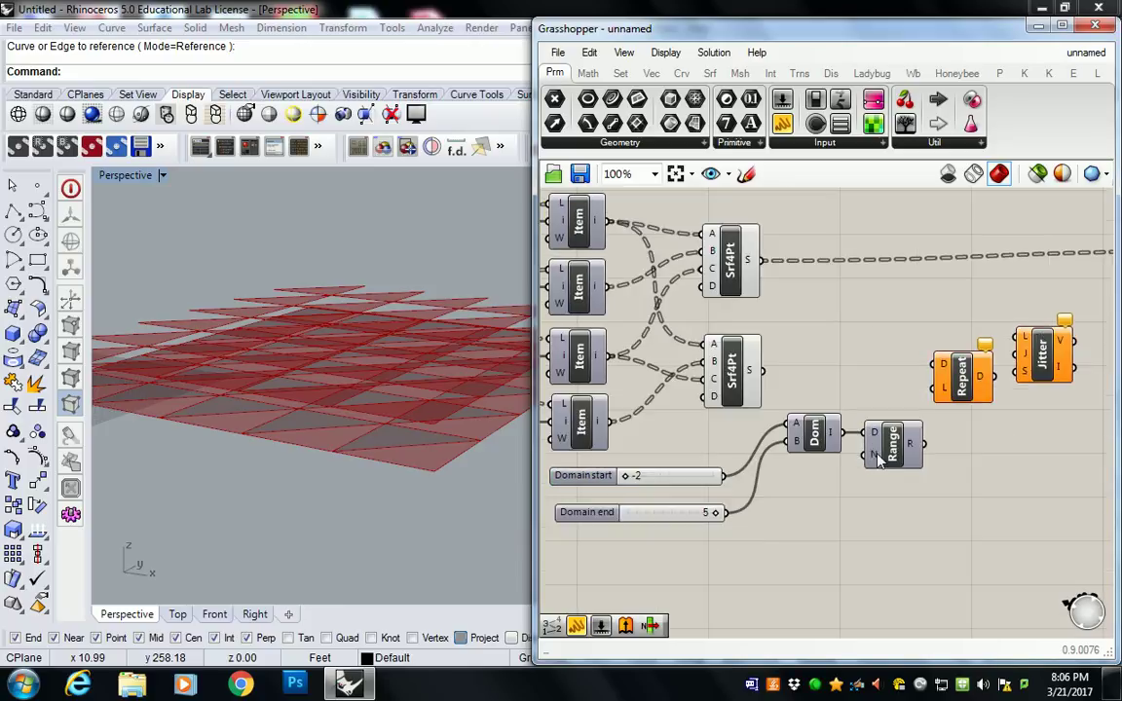
left_click(891, 450)
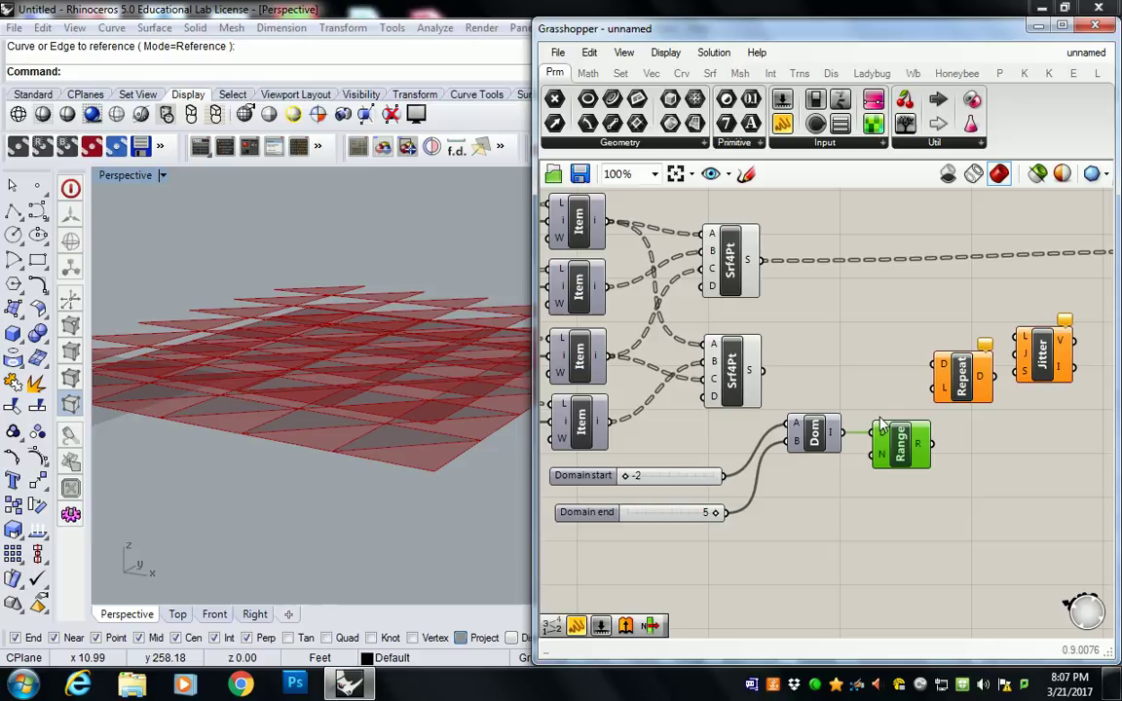
right_click_drag(911, 444, 904, 429)
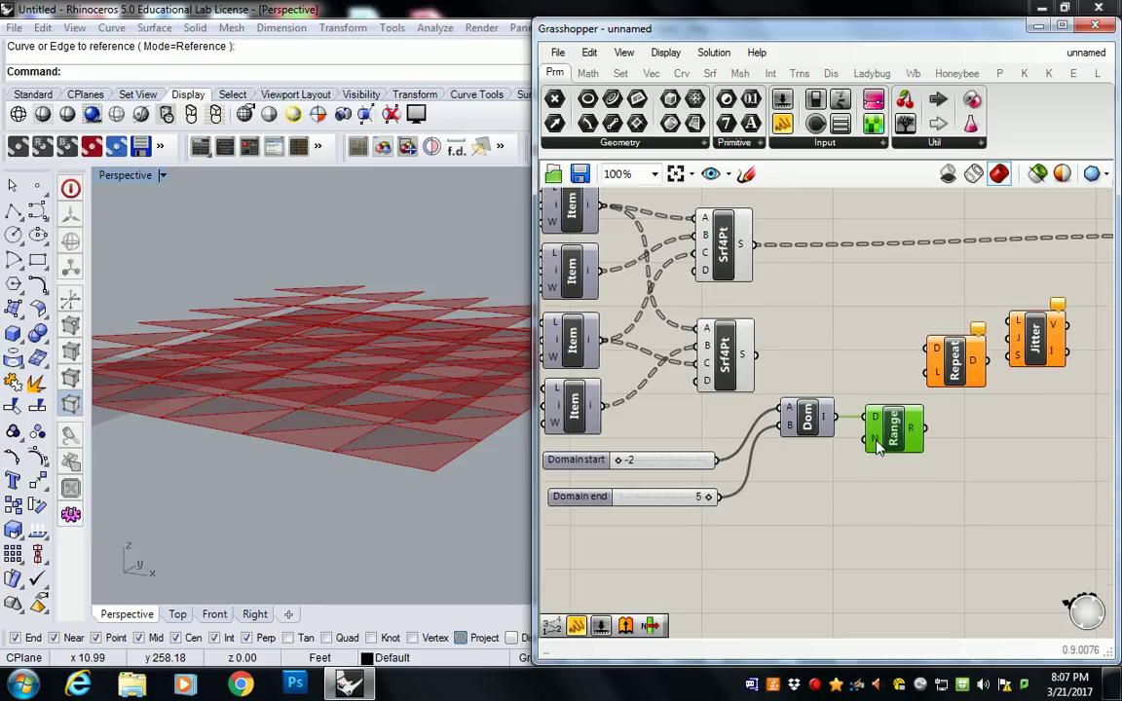
mouse_move(877, 443)
right_click_drag(877, 443, 836, 439)
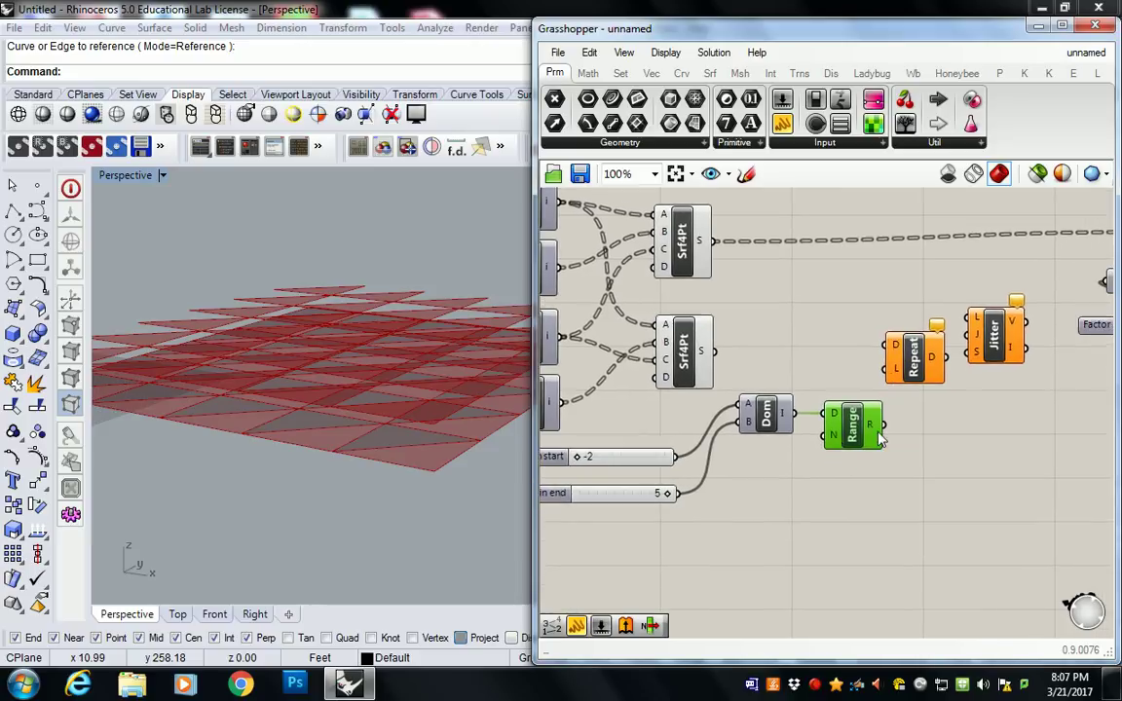
Nudge Repeat Data farther from Range and wire Range's output into its data input
left_click(874, 360)
mouse_move(878, 428)
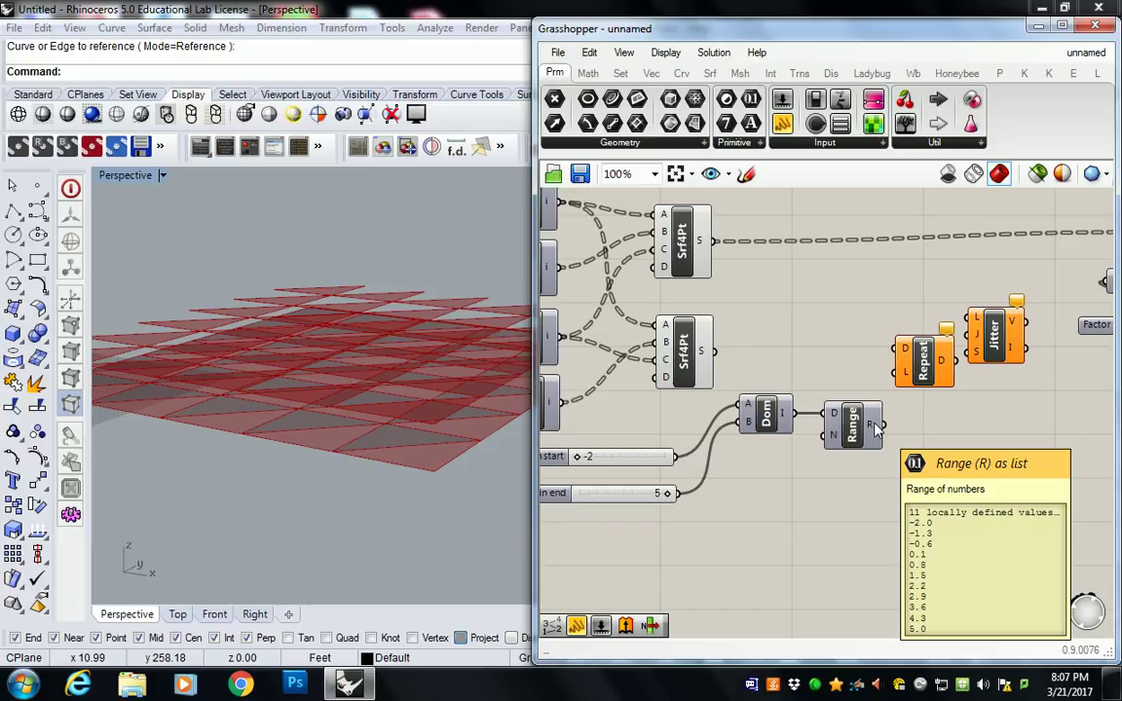
left_click_drag(880, 426, 904, 356)
mouse_move(908, 359)
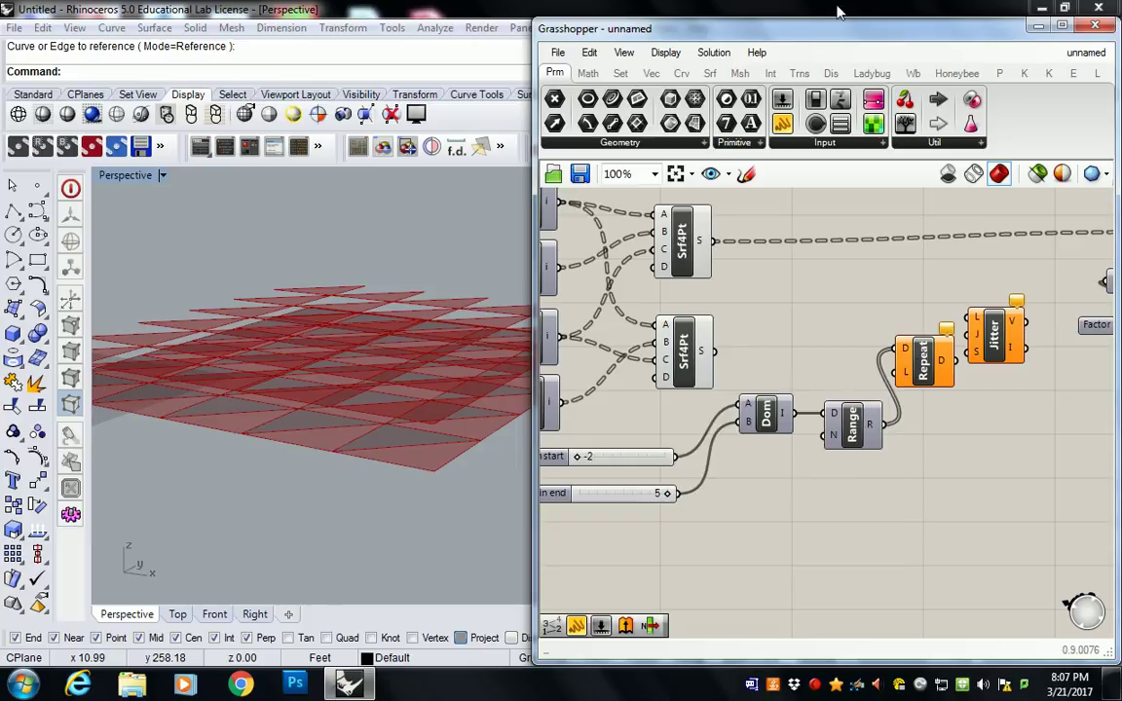
Add a List Length component above Range and feed it the upper Srf4Pt's surface output
left_click(620, 73)
left_click(596, 143)
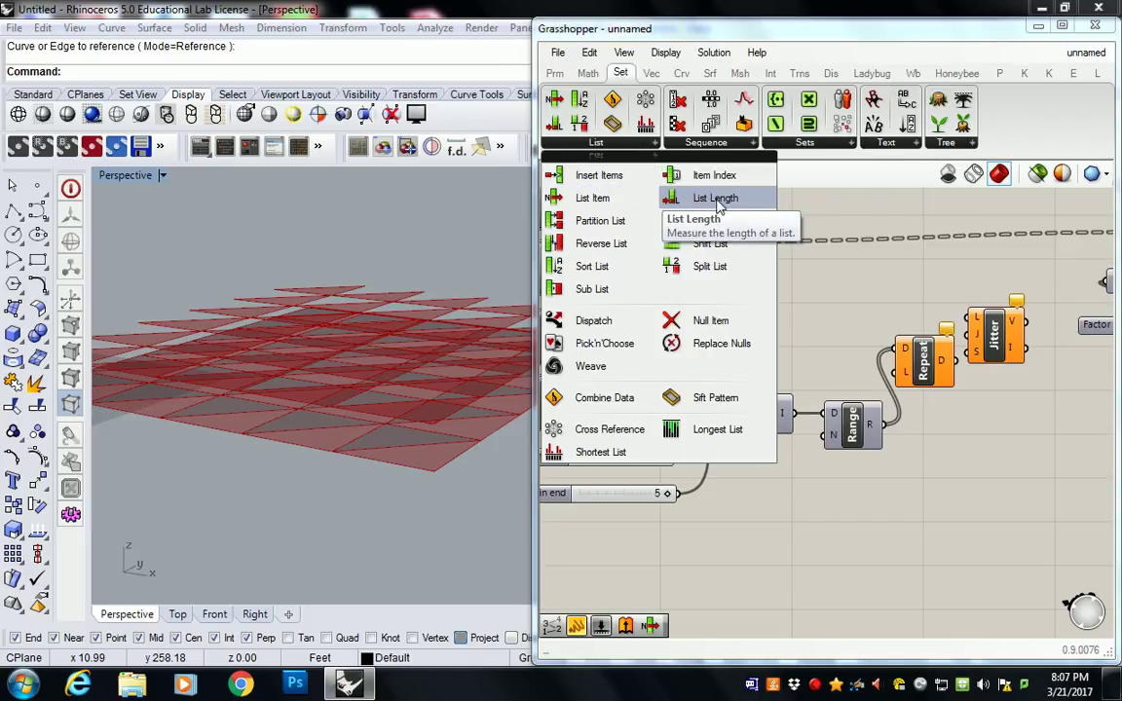
left_click_drag(698, 200, 815, 306)
left_click_drag(715, 242, 789, 307)
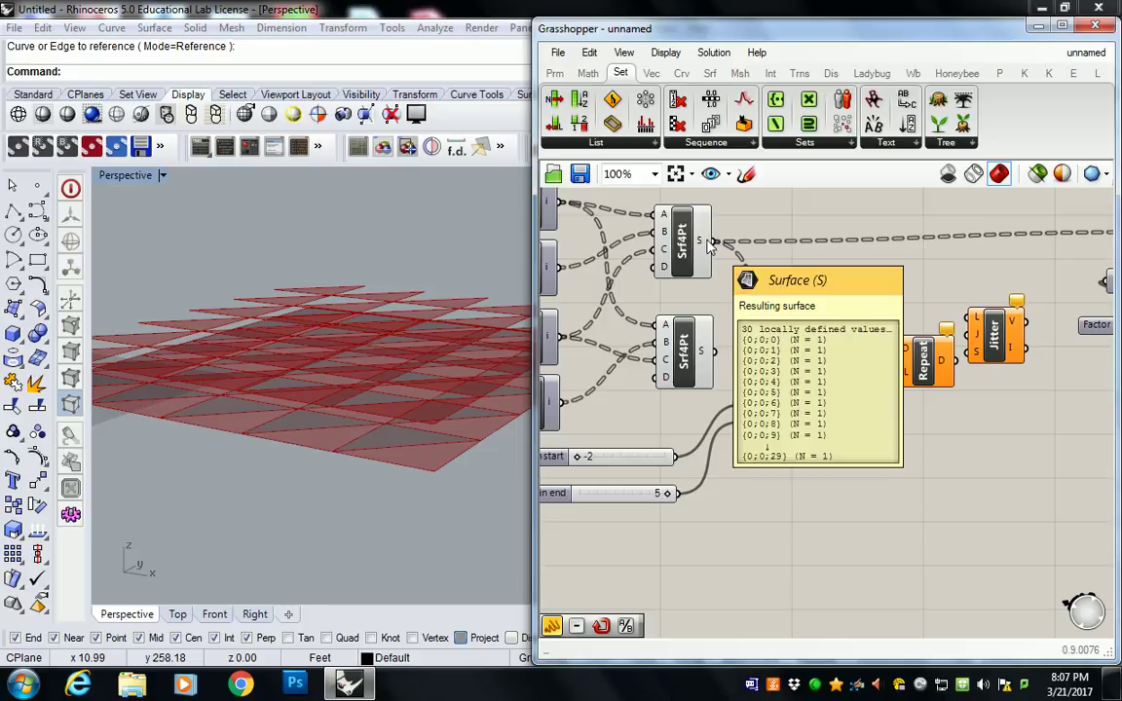
Flatten List Length's list input and wire its length output into Repeat Data's length input
mouse_move(801, 310)
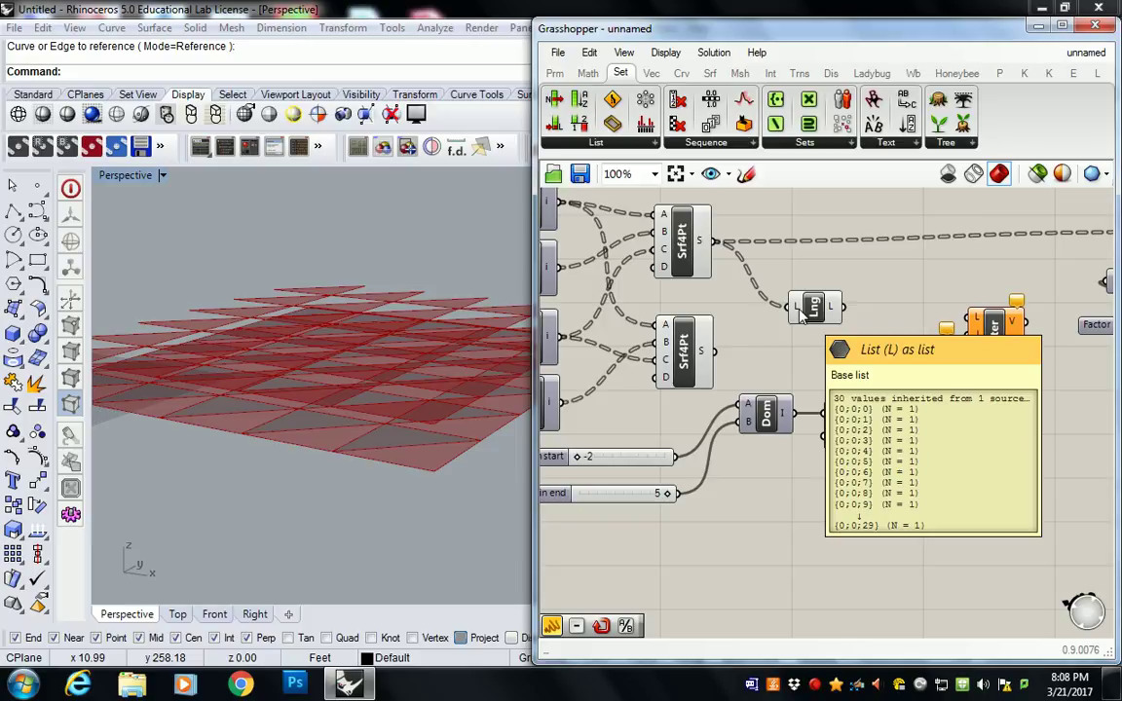
right_click(801, 314)
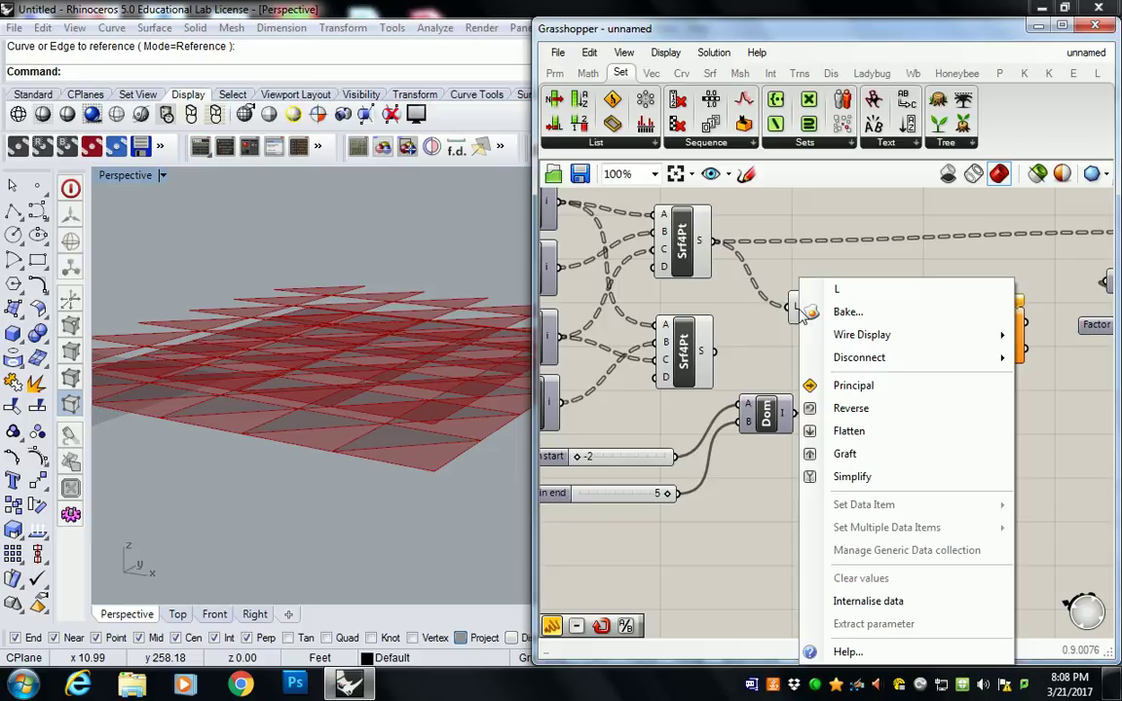
left_click(809, 404)
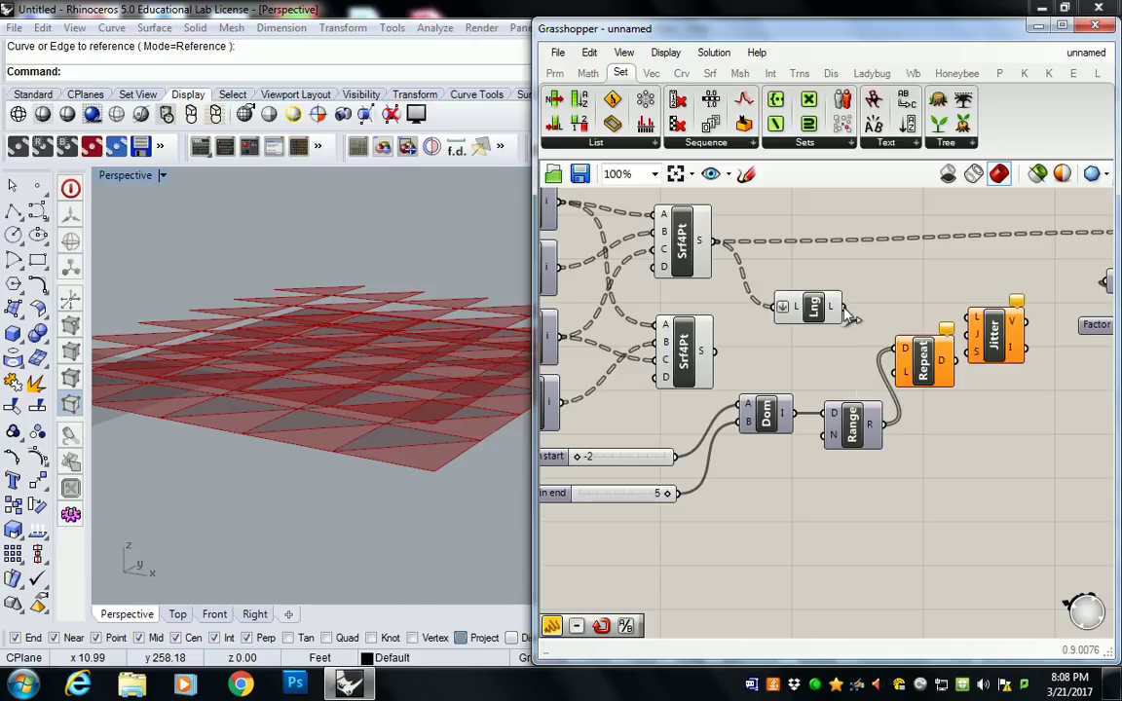
left_click_drag(843, 307, 904, 371)
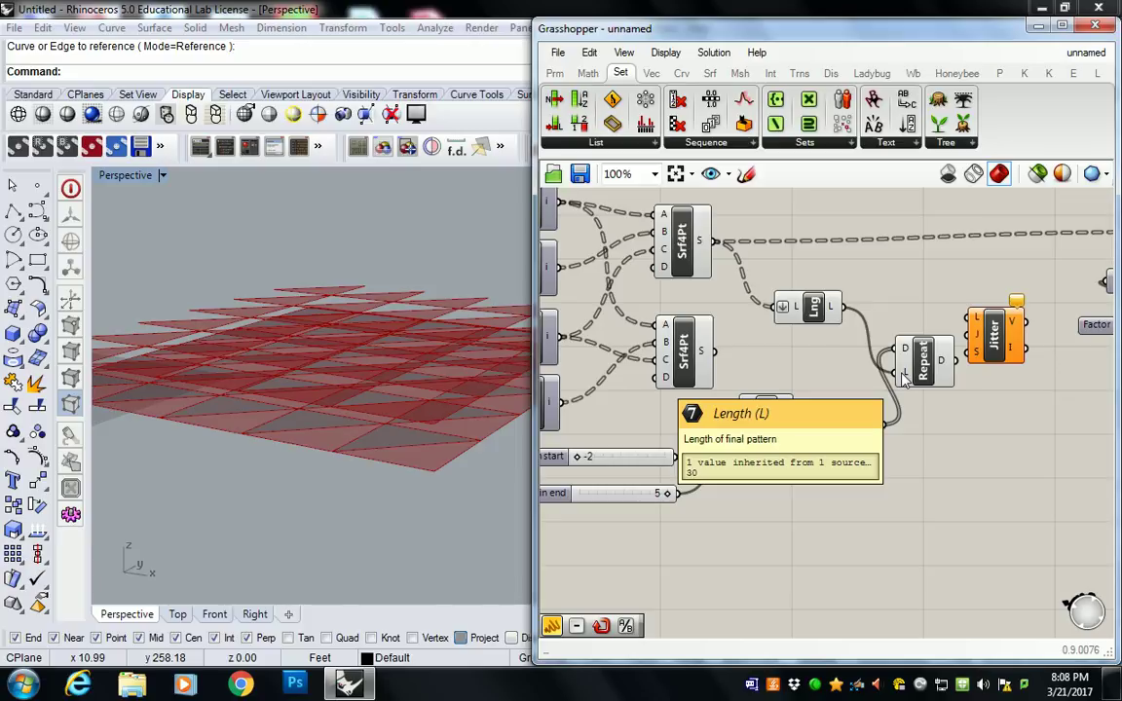
Wire Repeat Data's output into Jitter's list input and reposition Jitter beside Repeat Data
right_click_drag(904, 380, 863, 374)
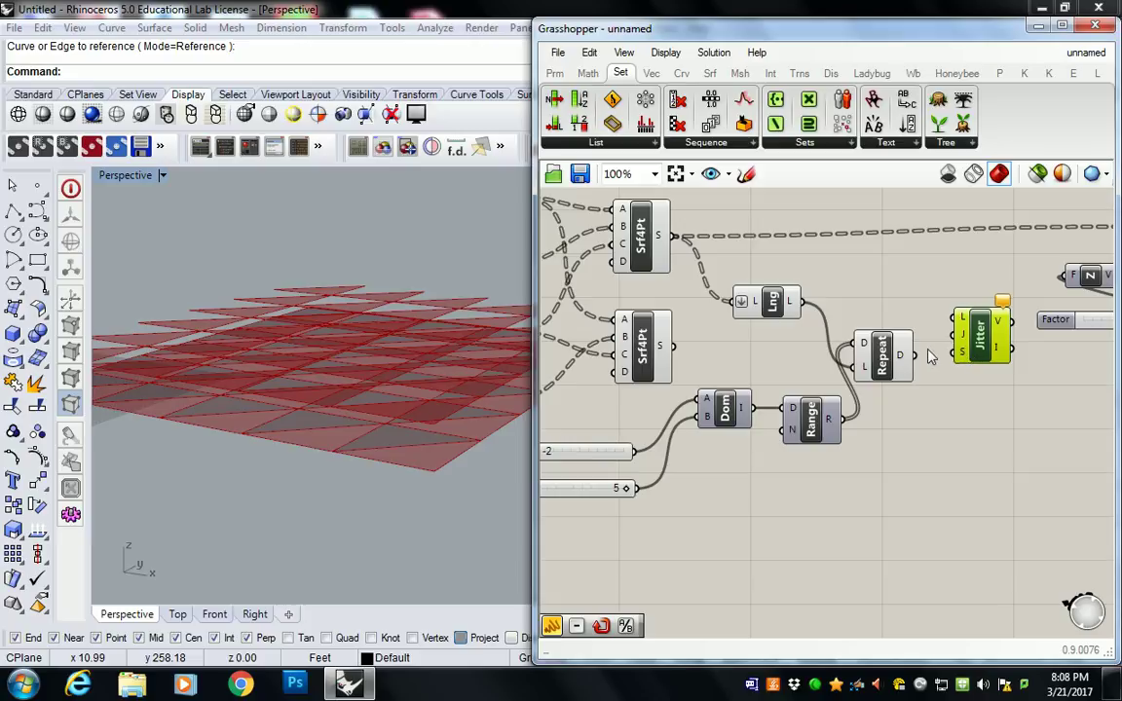
mouse_move(908, 360)
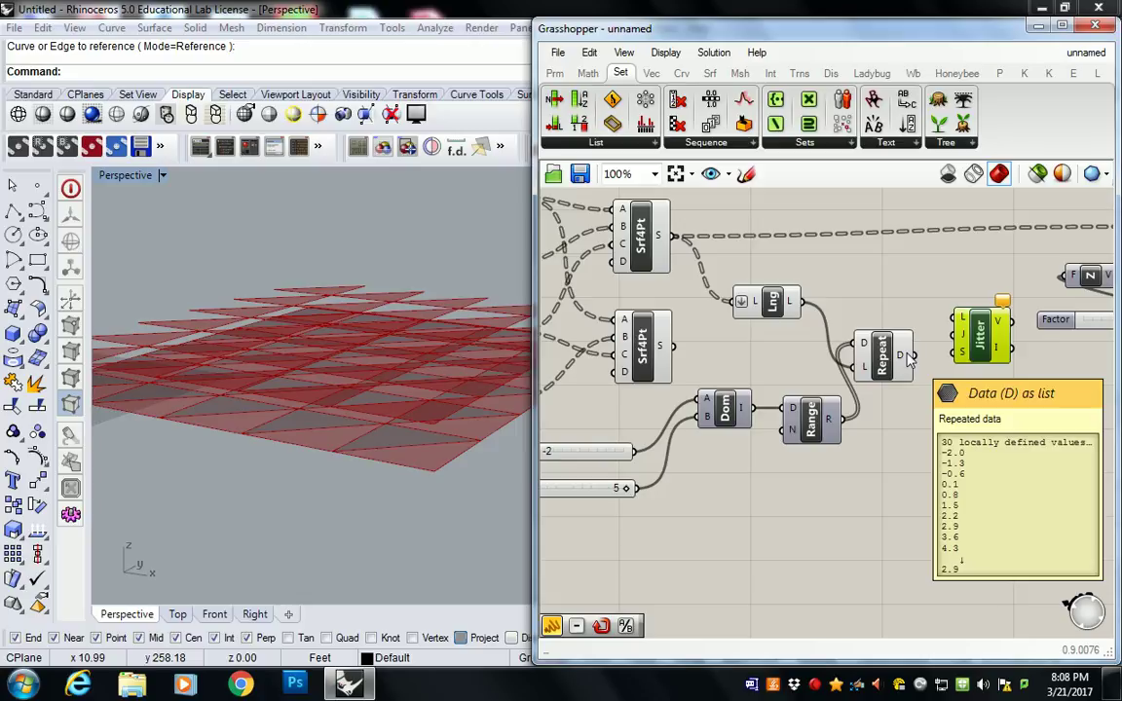
left_click_drag(908, 361, 957, 326)
mouse_move(861, 327)
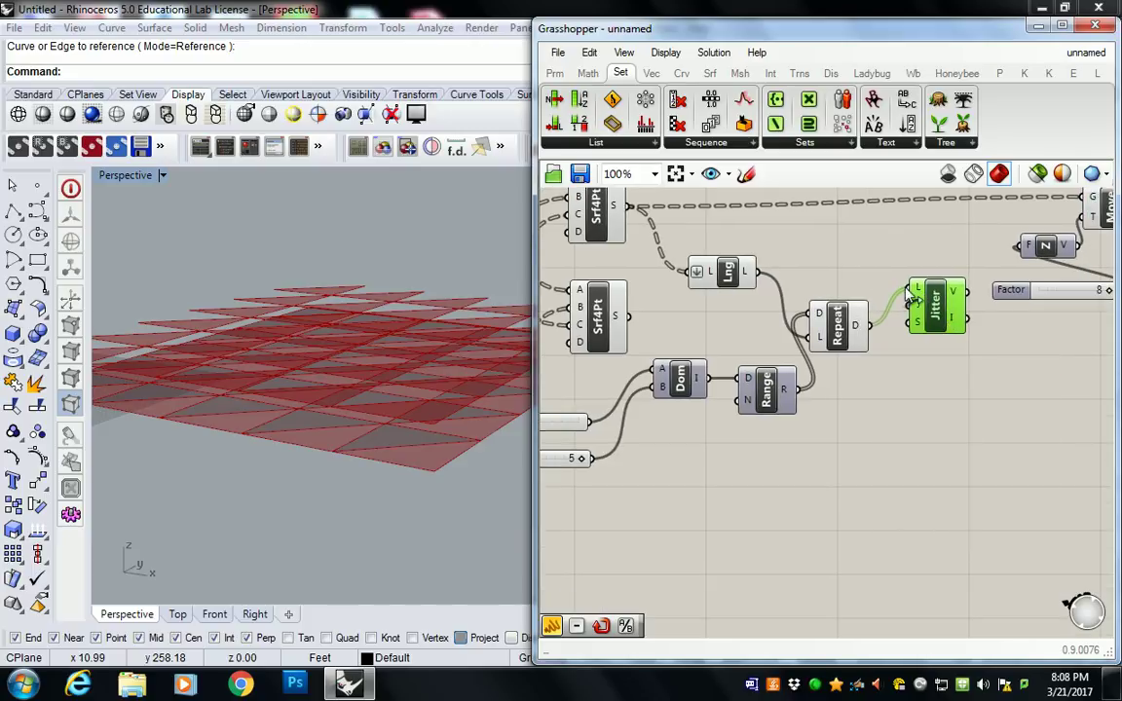
mouse_move(915, 296)
right_click_drag(920, 331, 908, 305)
left_click_drag(926, 302, 931, 325)
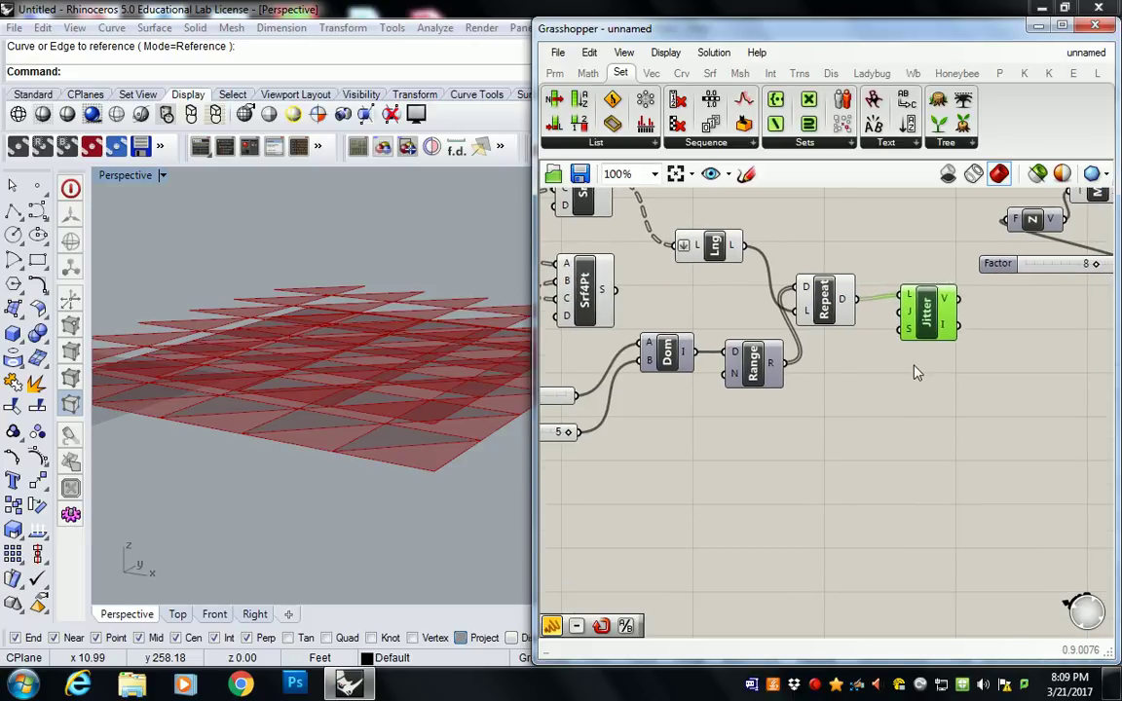
Create a number slider from 0 to 1.0, wire it into Jitter's J input and set it to 0.3
left_click(758, 396)
double_click(842, 438)
type("0<1.0")
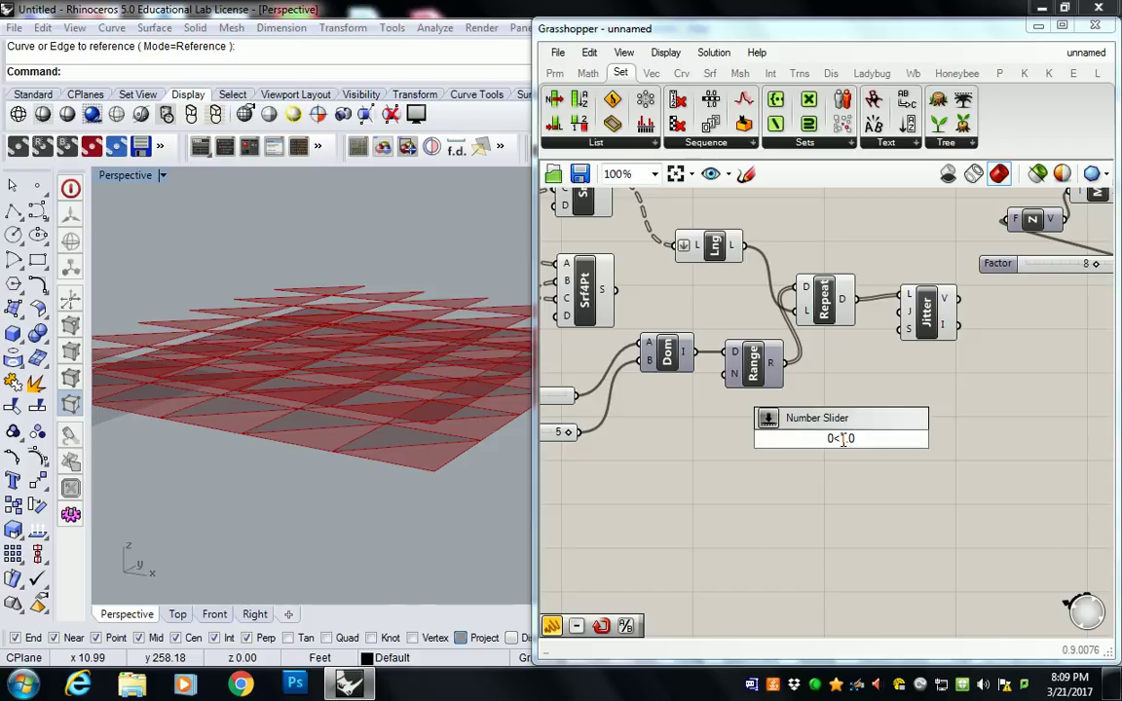
key("Return")
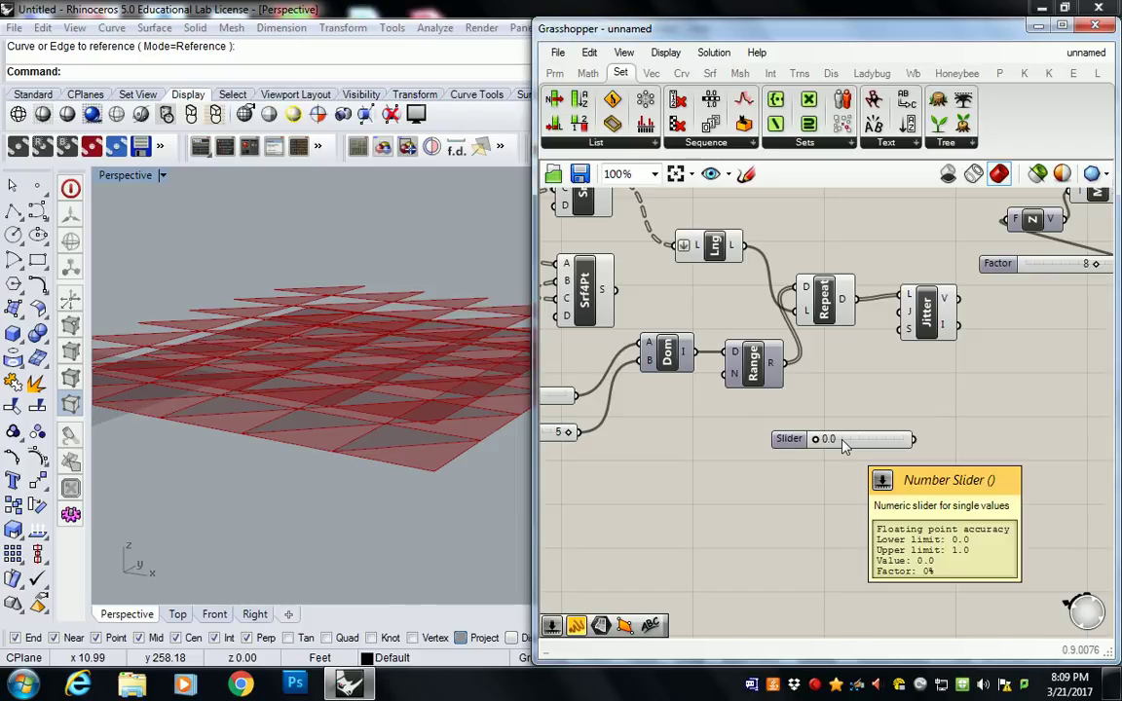
left_click_drag(861, 445, 898, 324)
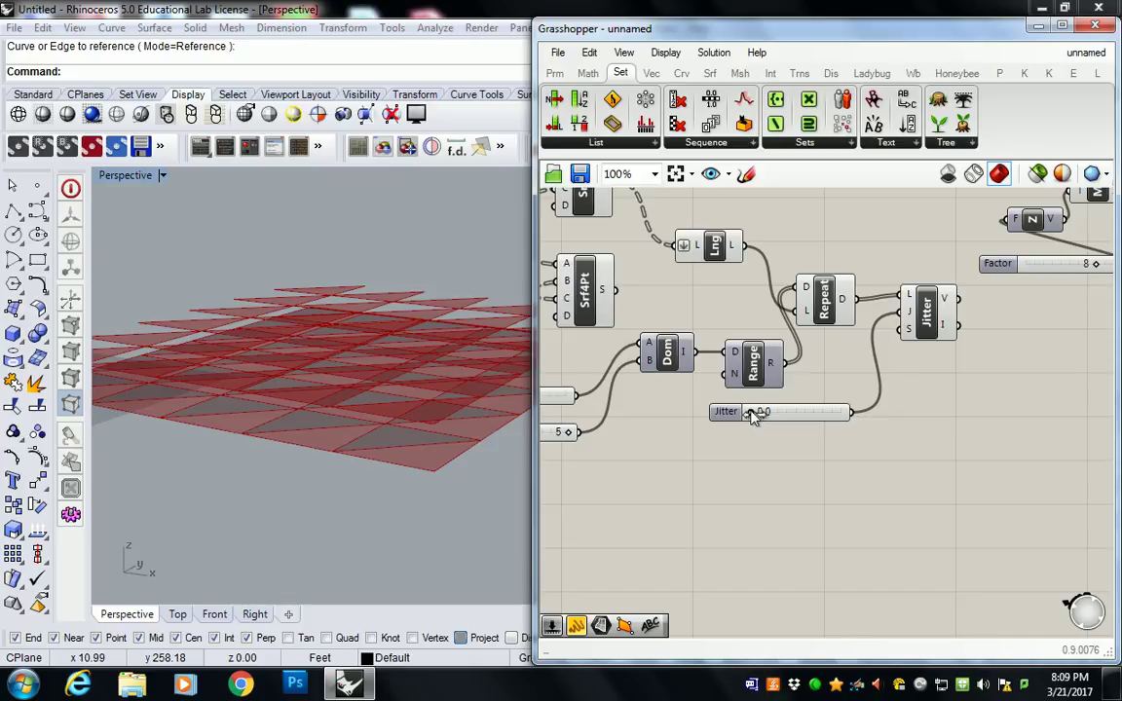
mouse_move(911, 332)
left_click_drag(758, 412, 781, 413)
Replace the factor slider on Unit Z with Jitter's shuffled values output
right_click_drag(984, 283, 916, 349)
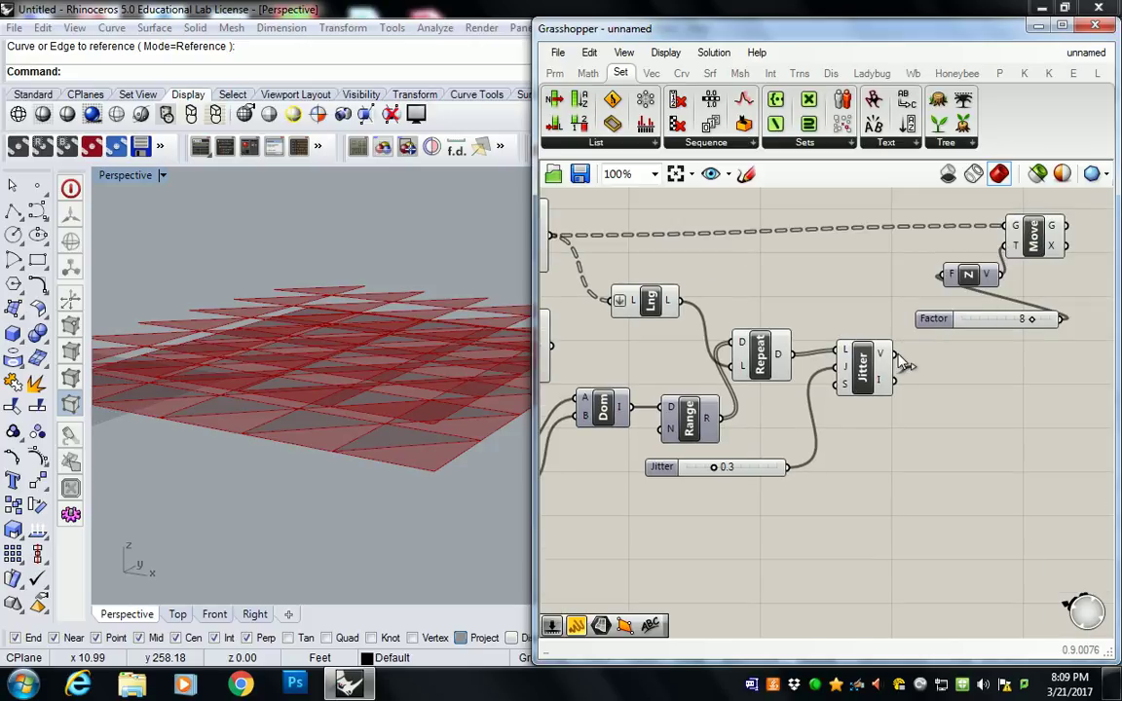
left_click_drag(895, 355, 944, 274)
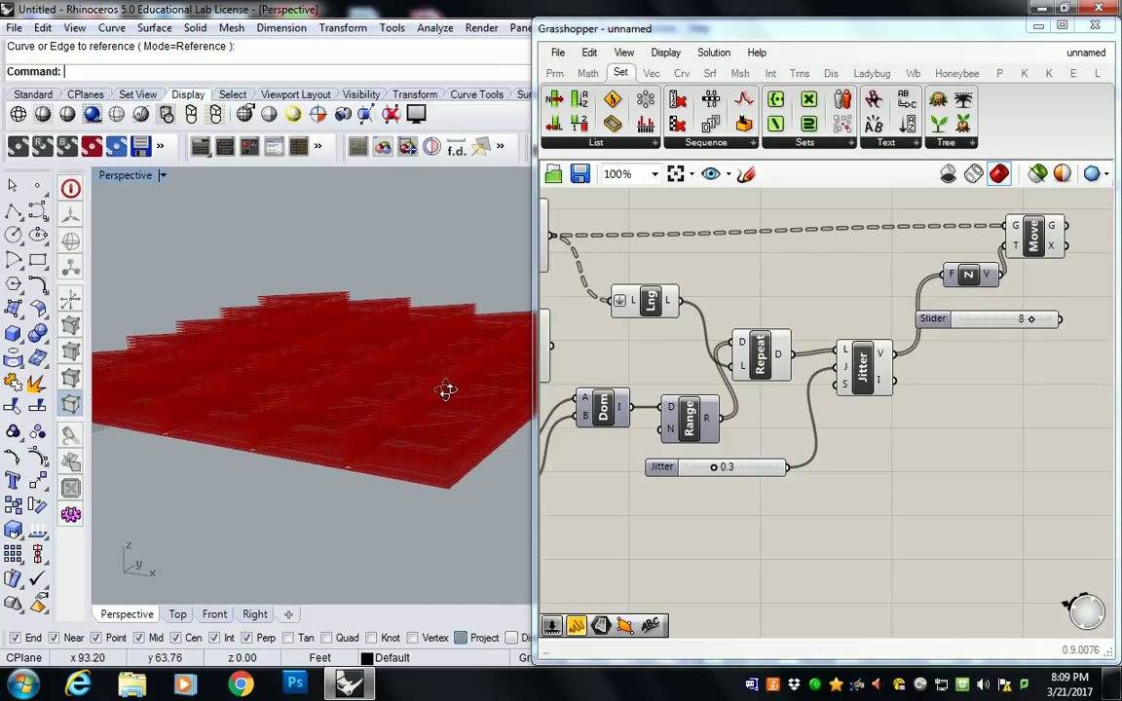
right_click_drag(807, 305, 837, 323)
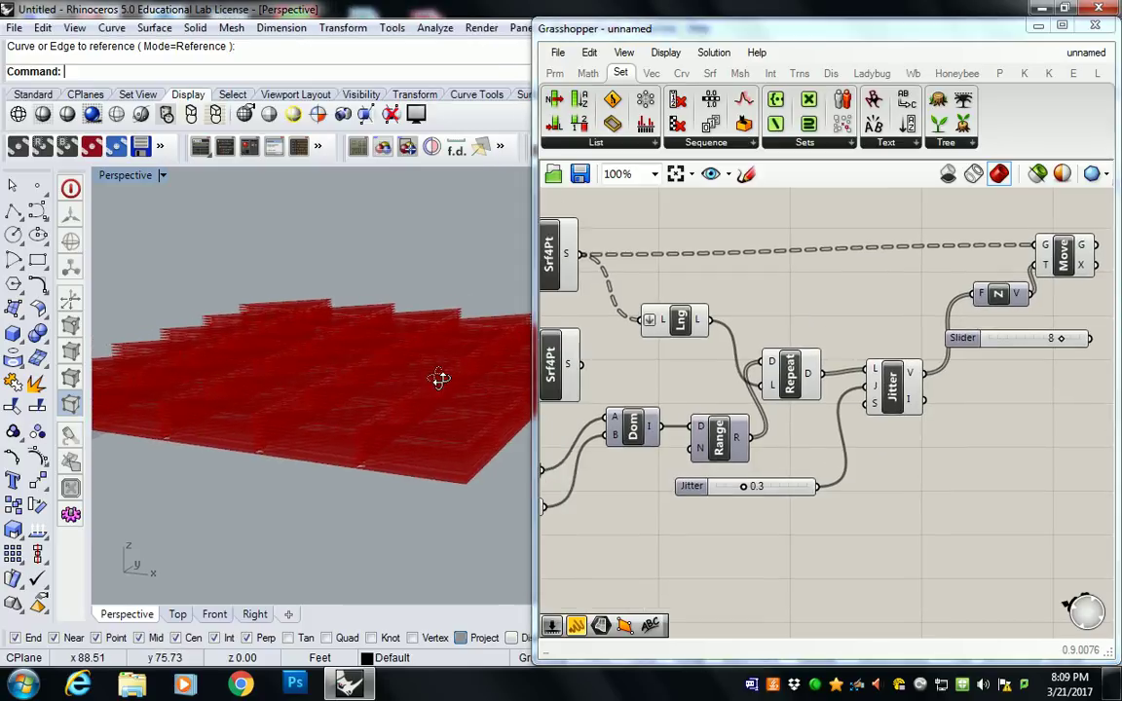
scroll(358, 418, "up", 3)
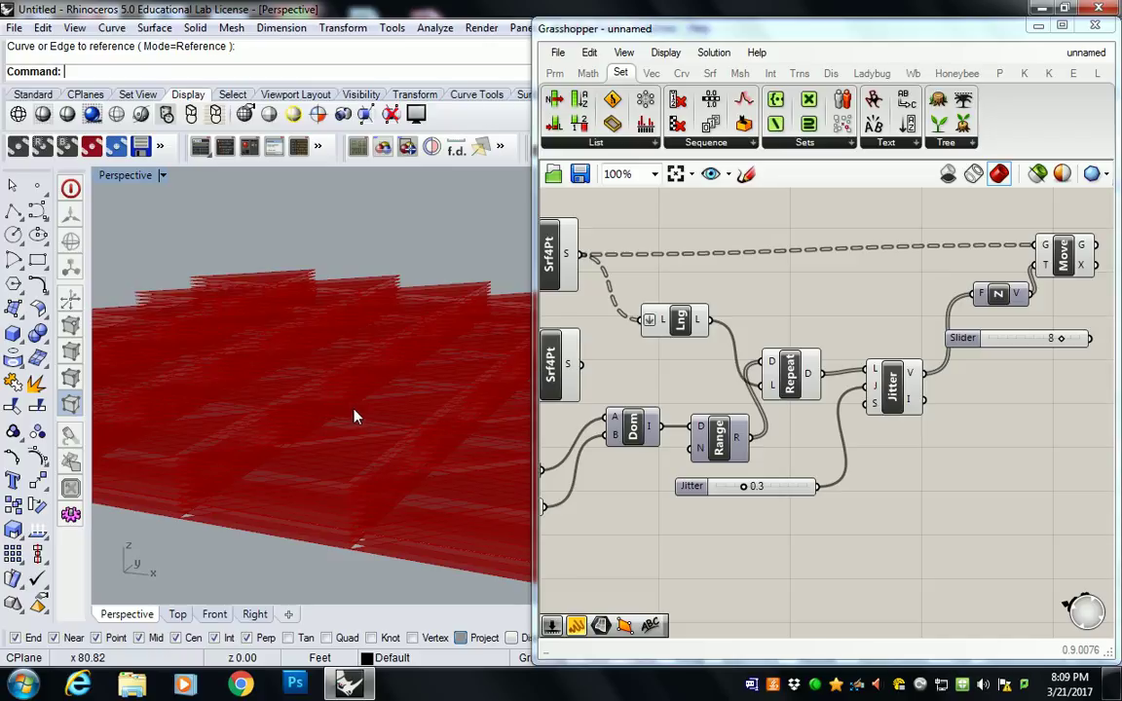
Flatten the surface output of the upper Srf4Pt component
right_click_drag(624, 260, 666, 255)
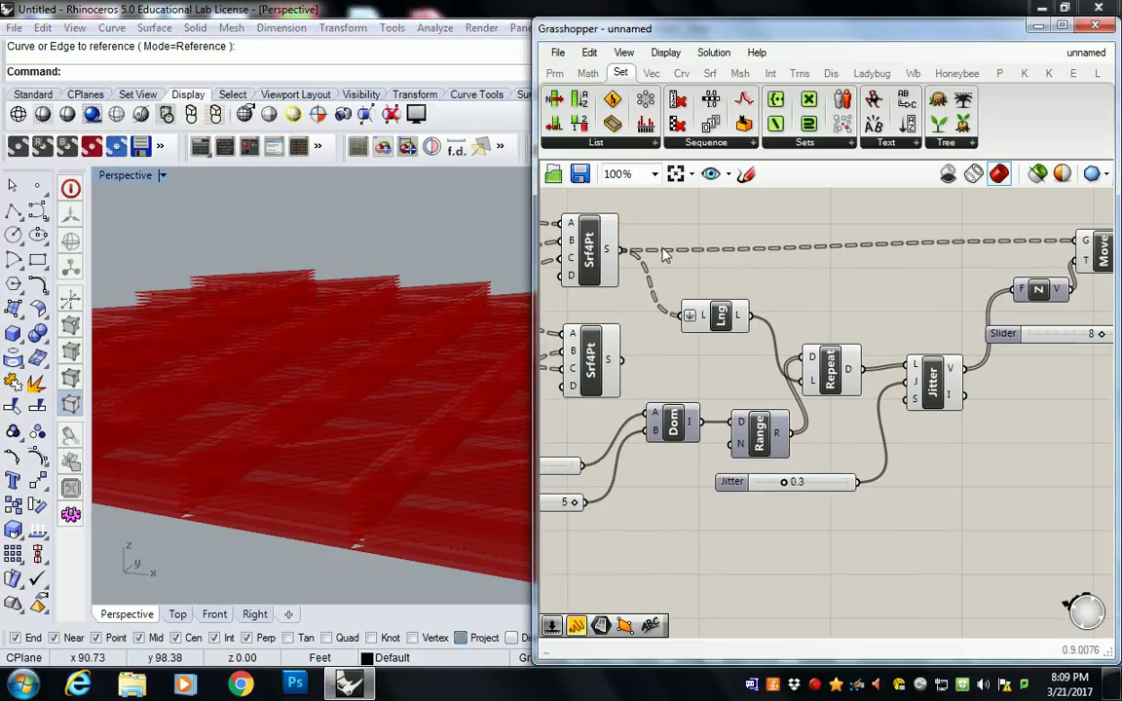
mouse_move(610, 253)
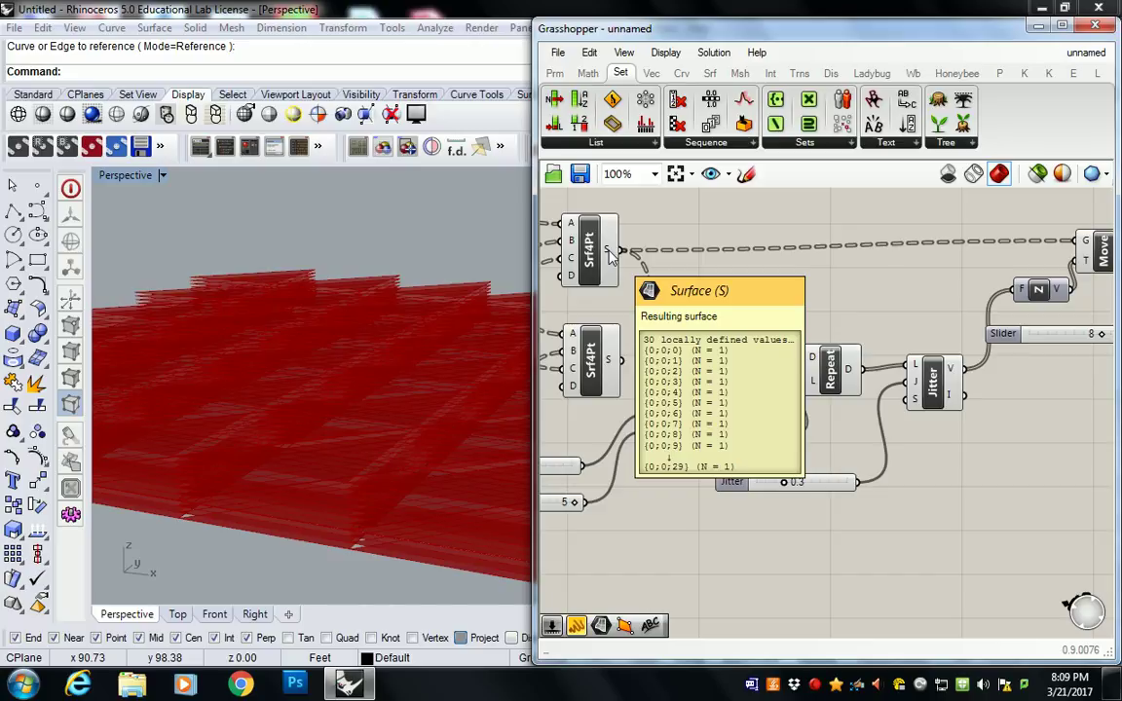
right_click(611, 251)
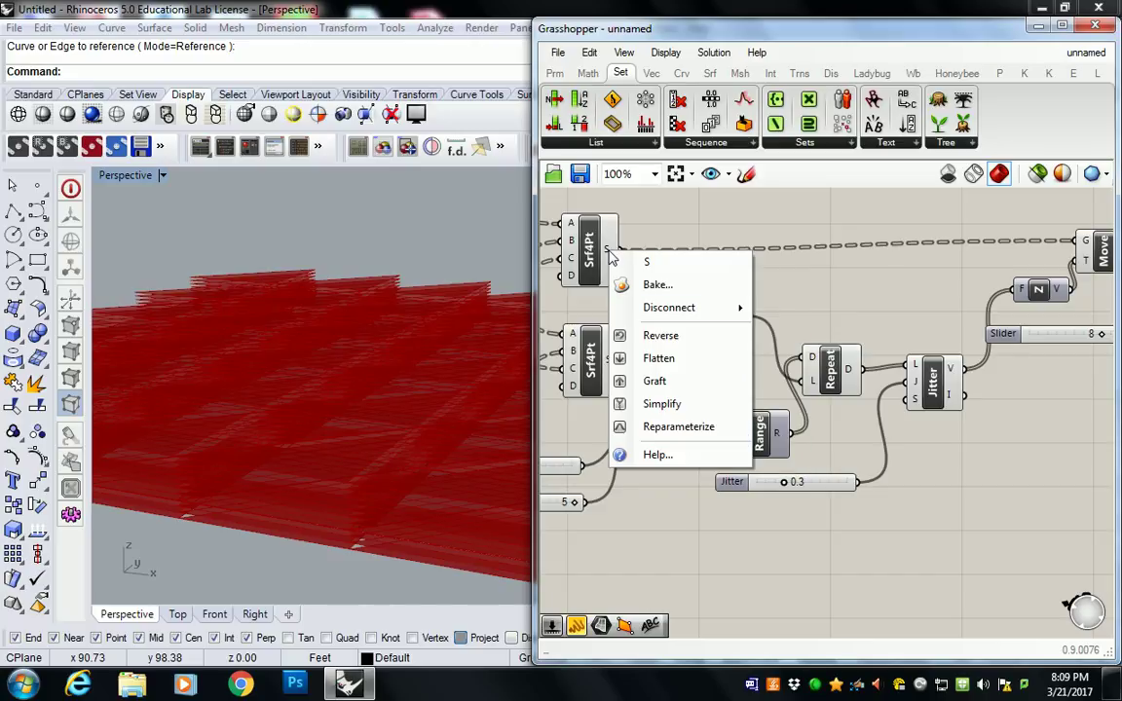
left_click(652, 356)
right_click_drag(436, 382, 442, 369)
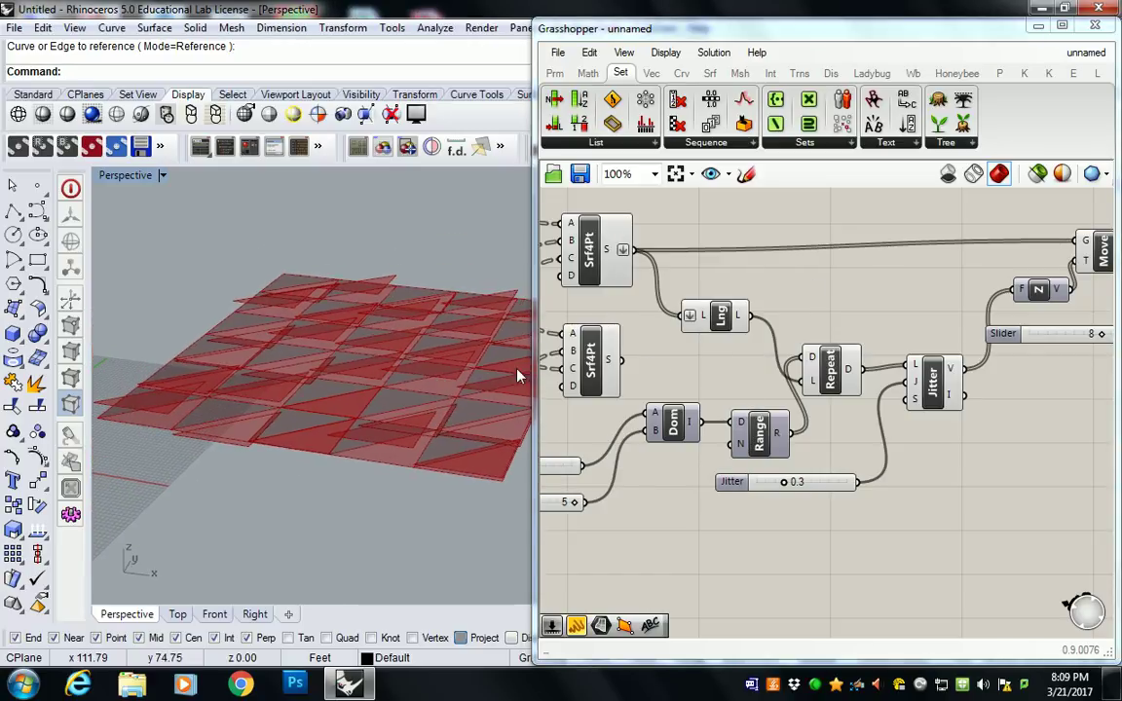
Turn off the preview of all components from the list items through Jitter
scroll(861, 314, "down", 5)
left_click_drag(656, 242, 916, 408)
middle_click(890, 312)
left_click(877, 265)
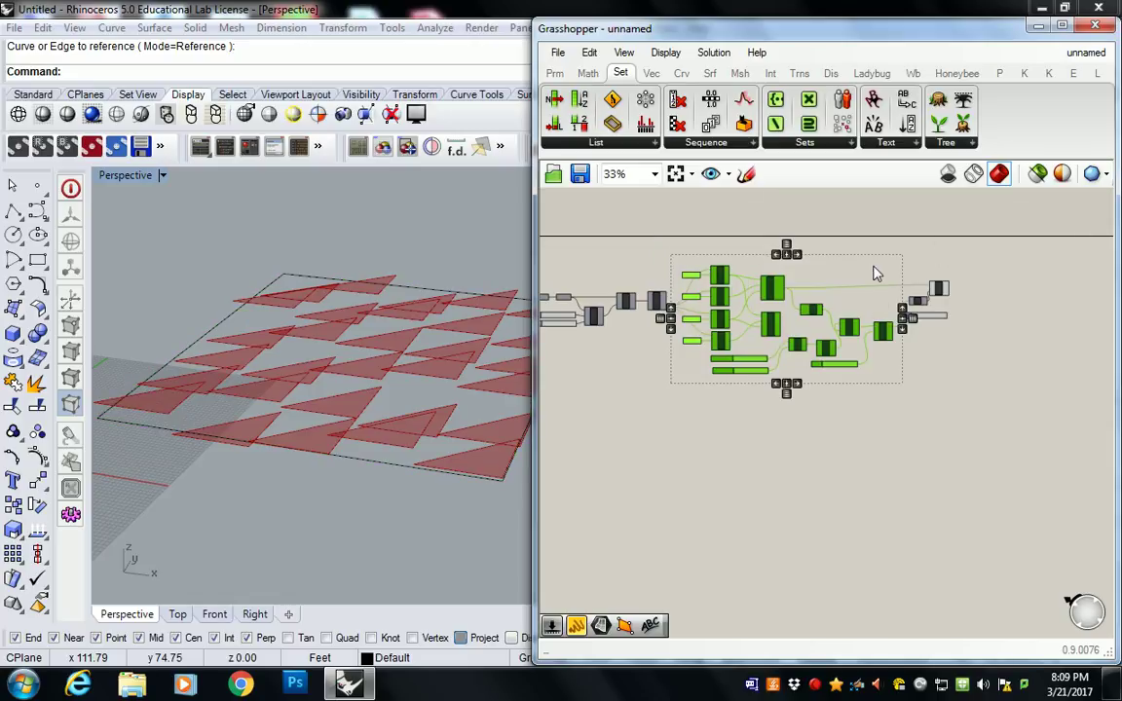
left_click(614, 362)
Turn the preview of the lower Srf4Pt component back on
scroll(671, 313, "up", 4)
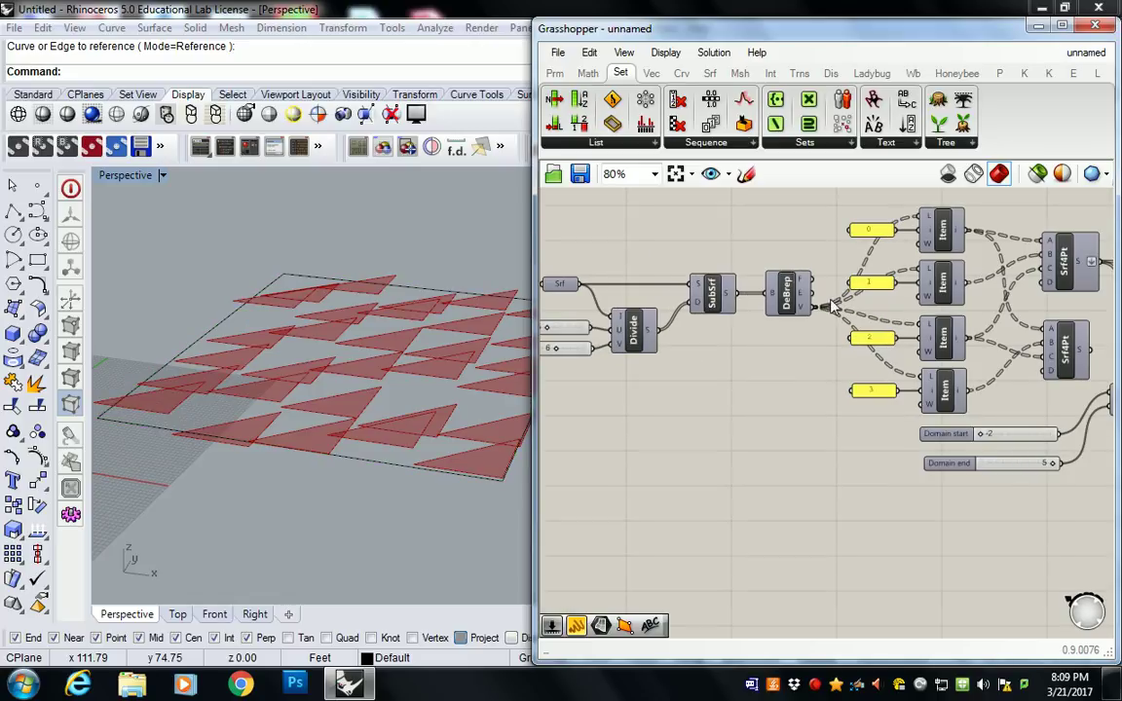
right_click_drag(1070, 313, 759, 303)
right_click(756, 372)
left_click(807, 400)
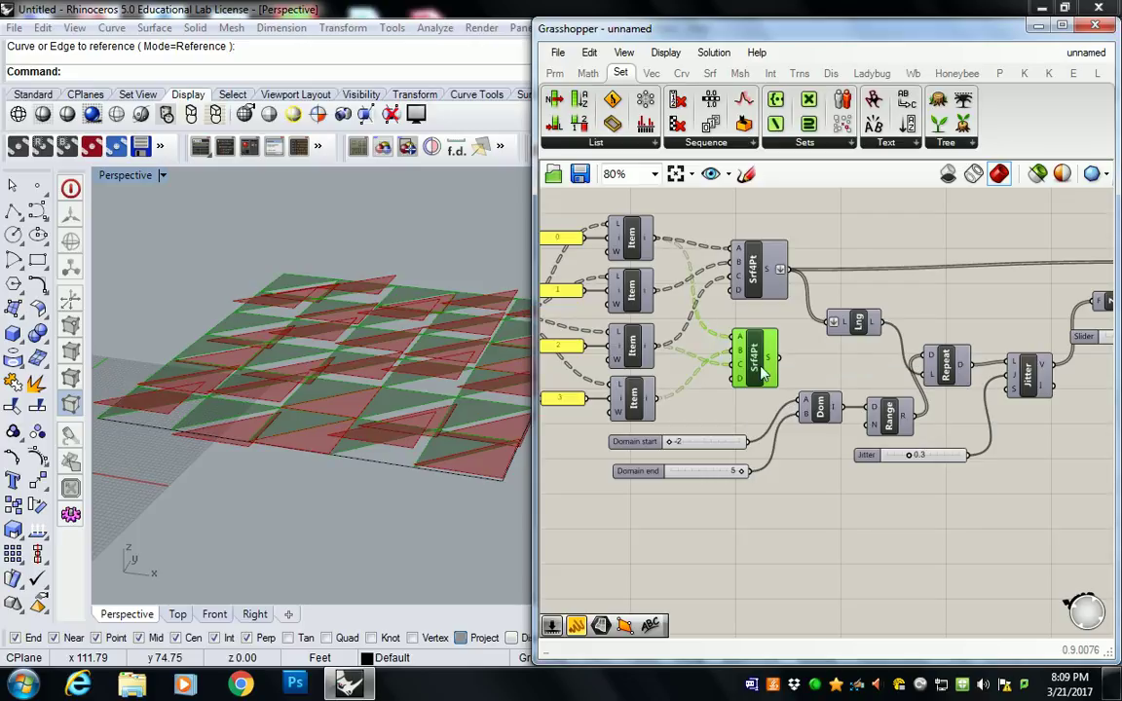
right_click_drag(394, 413, 478, 344)
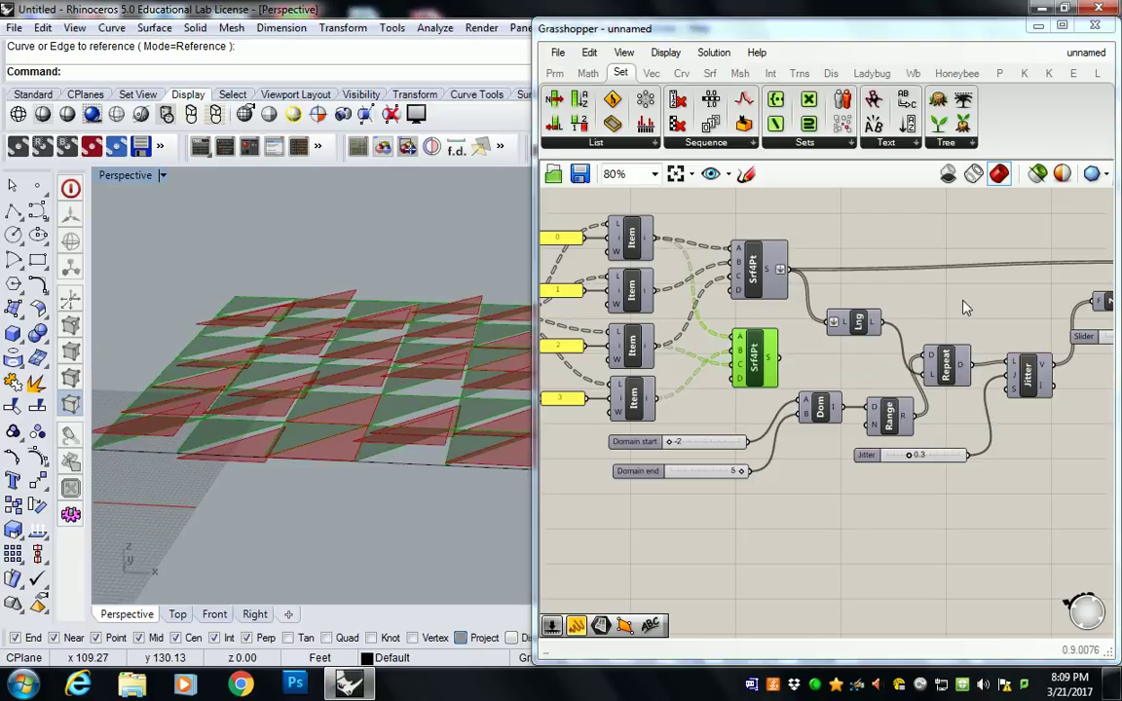
left_click(866, 269)
Select the Move component to highlight the vertically shifted panels in the viewport
right_click_drag(941, 281, 831, 279)
left_click(1071, 273)
right_click_drag(355, 346, 370, 321)
Test the panel heights with the domain end at 4, and return it to 5
right_click_drag(754, 397, 833, 405)
scroll(585, 453, "up", 2)
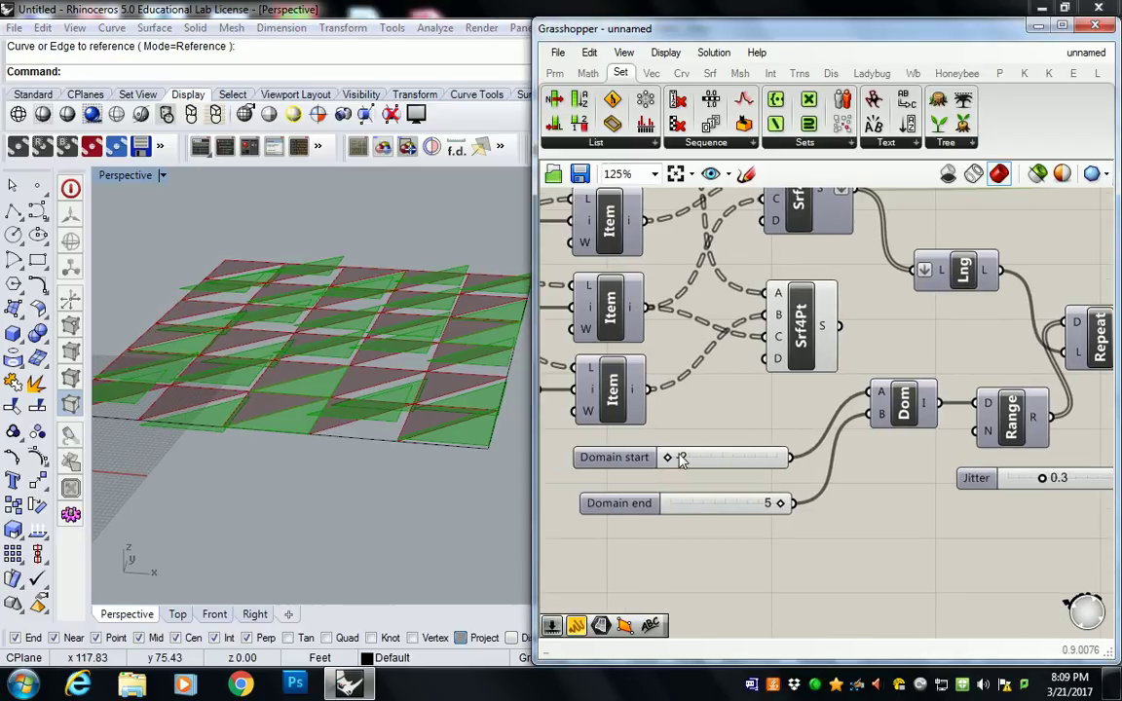
right_click_drag(360, 414, 390, 336)
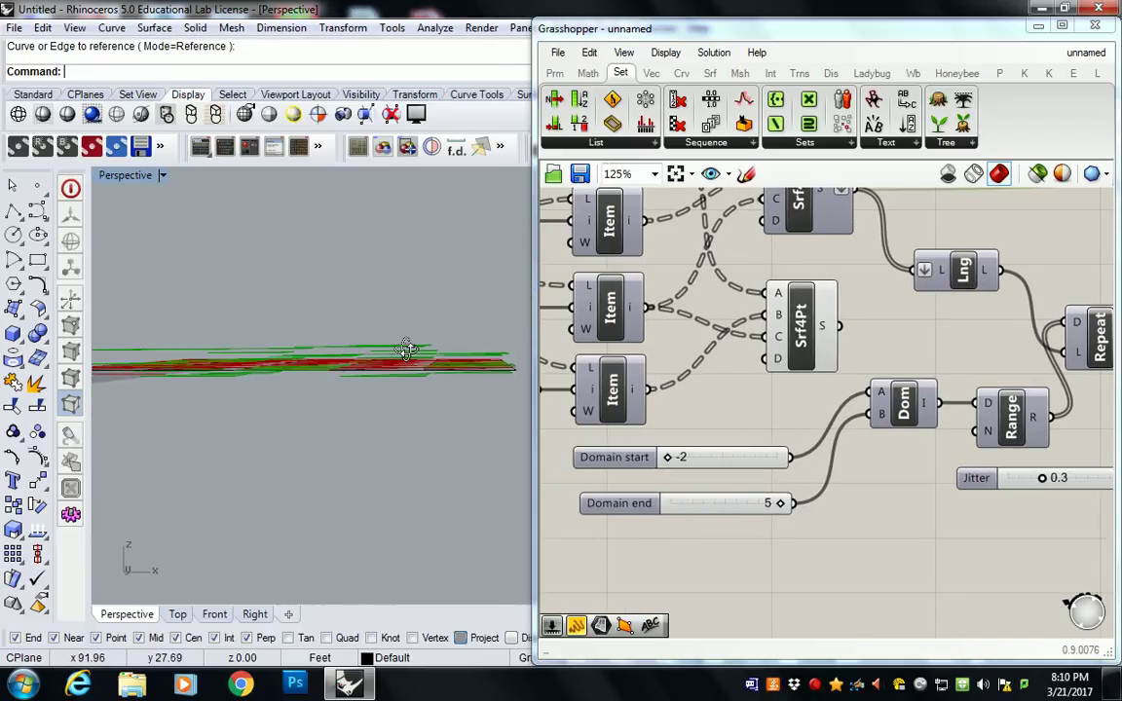
mouse_move(664, 457)
left_mouse_down()
mouse_move(772, 458)
mouse_move(665, 457)
left_mouse_up()
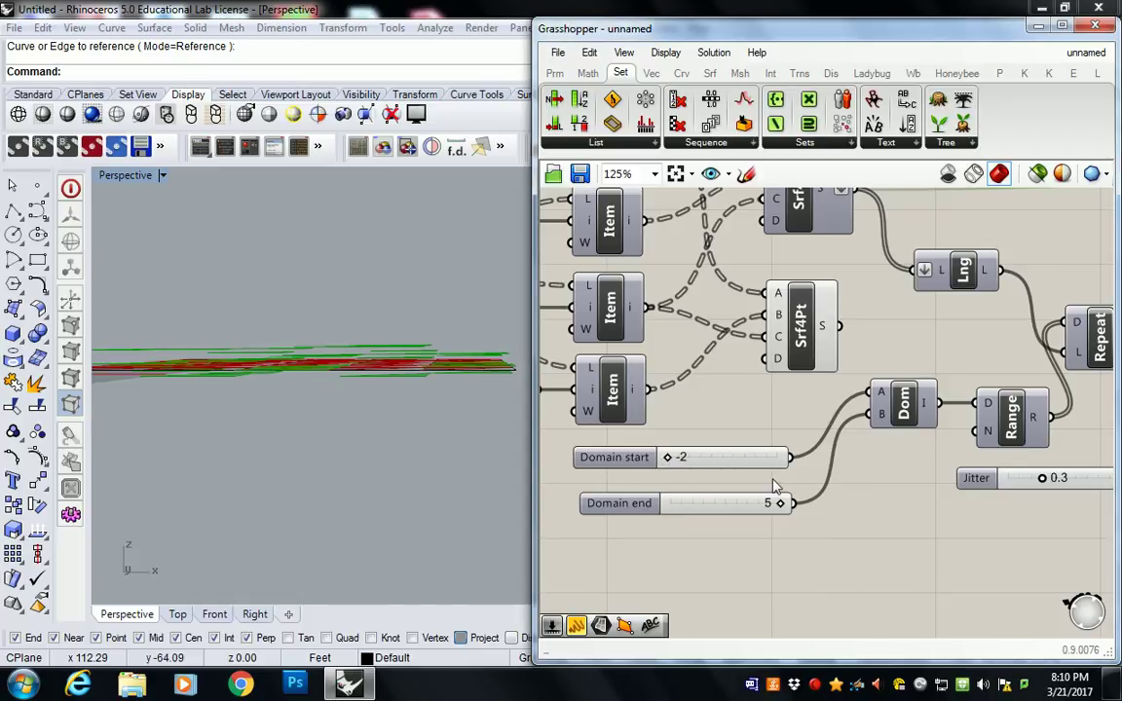
mouse_move(781, 502)
left_mouse_down()
mouse_move(722, 504)
mouse_move(765, 504)
left_mouse_up()
right_click_drag(394, 396, 443, 414)
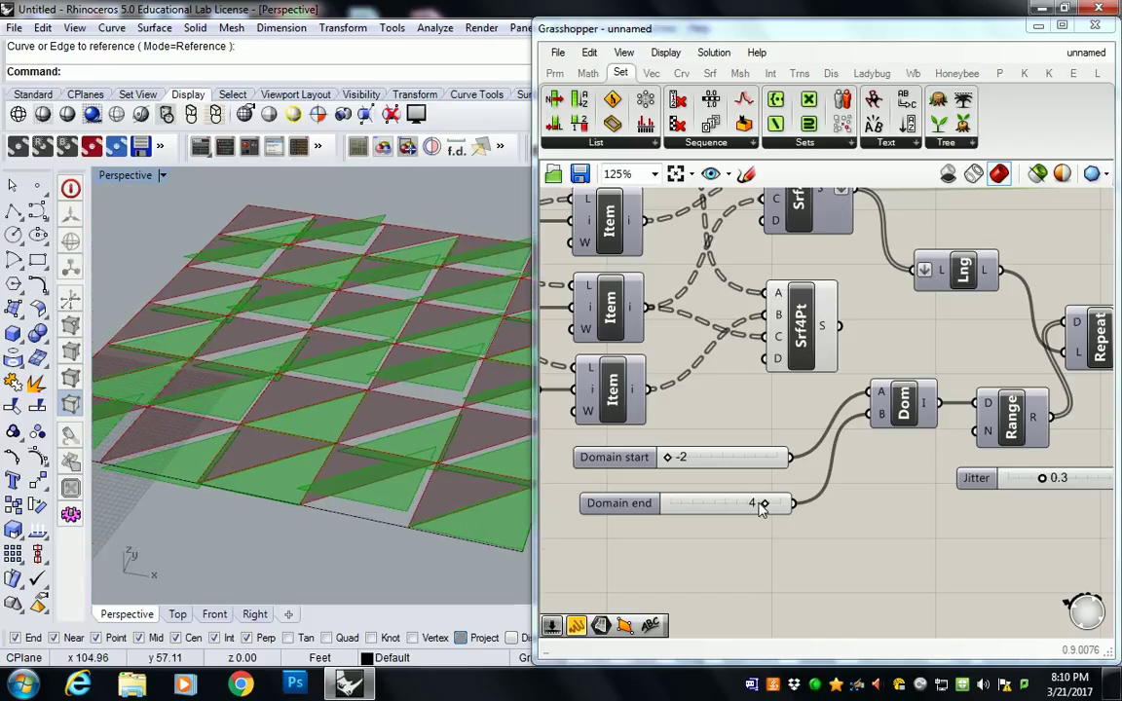
mouse_move(765, 504)
left_mouse_down()
mouse_move(687, 507)
mouse_move(780, 505)
left_mouse_up()
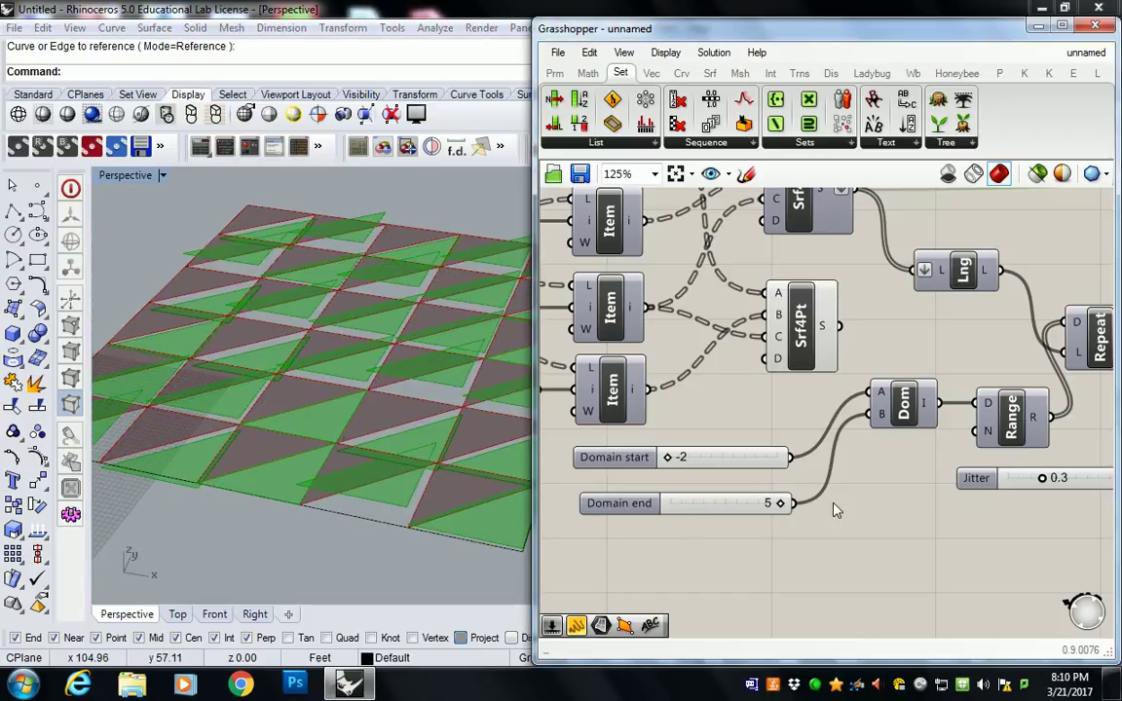
scroll(750, 452, "down", 3)
right_click_drag(848, 465, 760, 466)
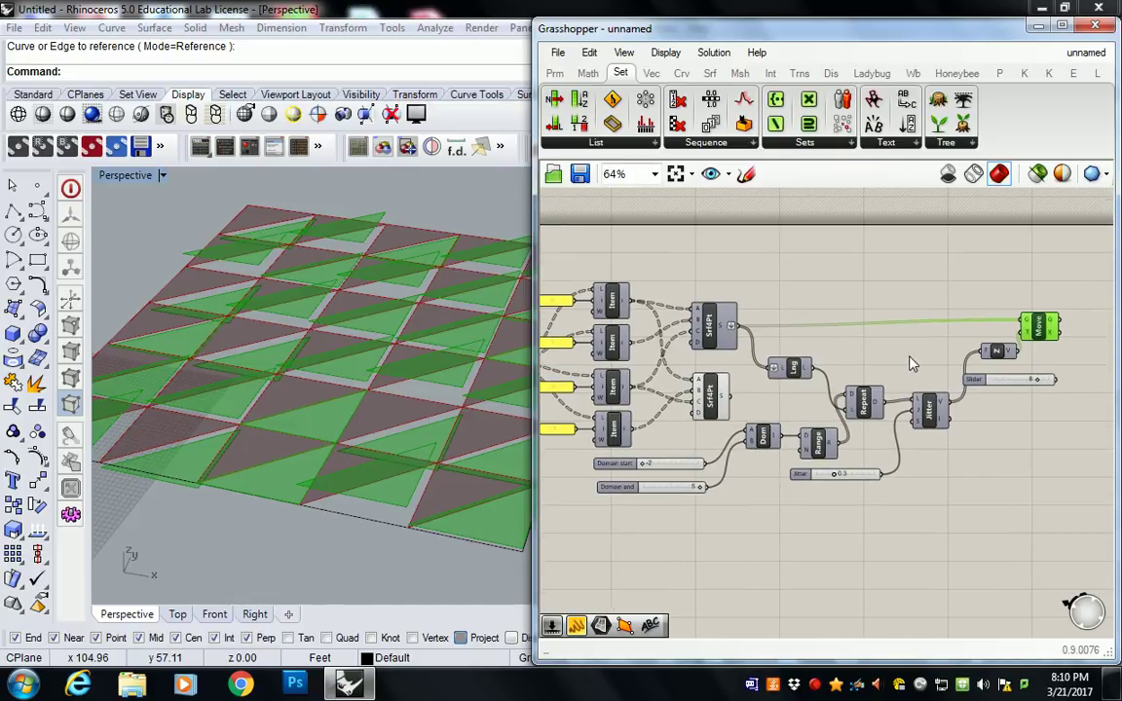
right_click_drag(468, 368, 458, 356)
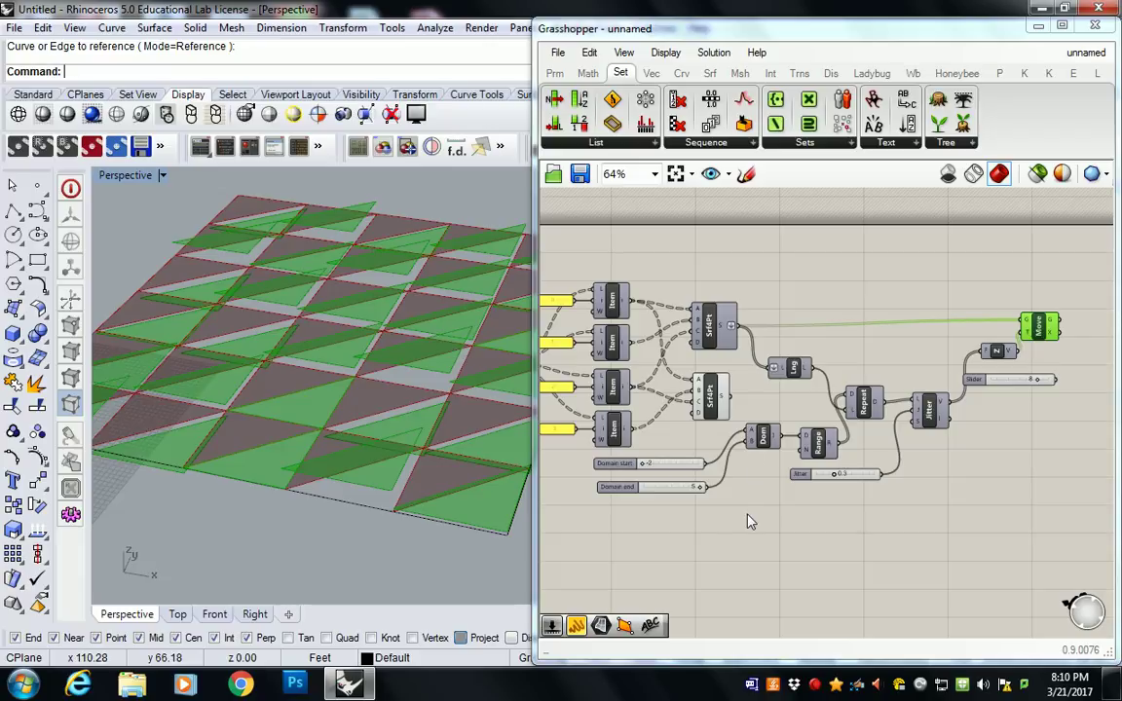
left_click(815, 685)
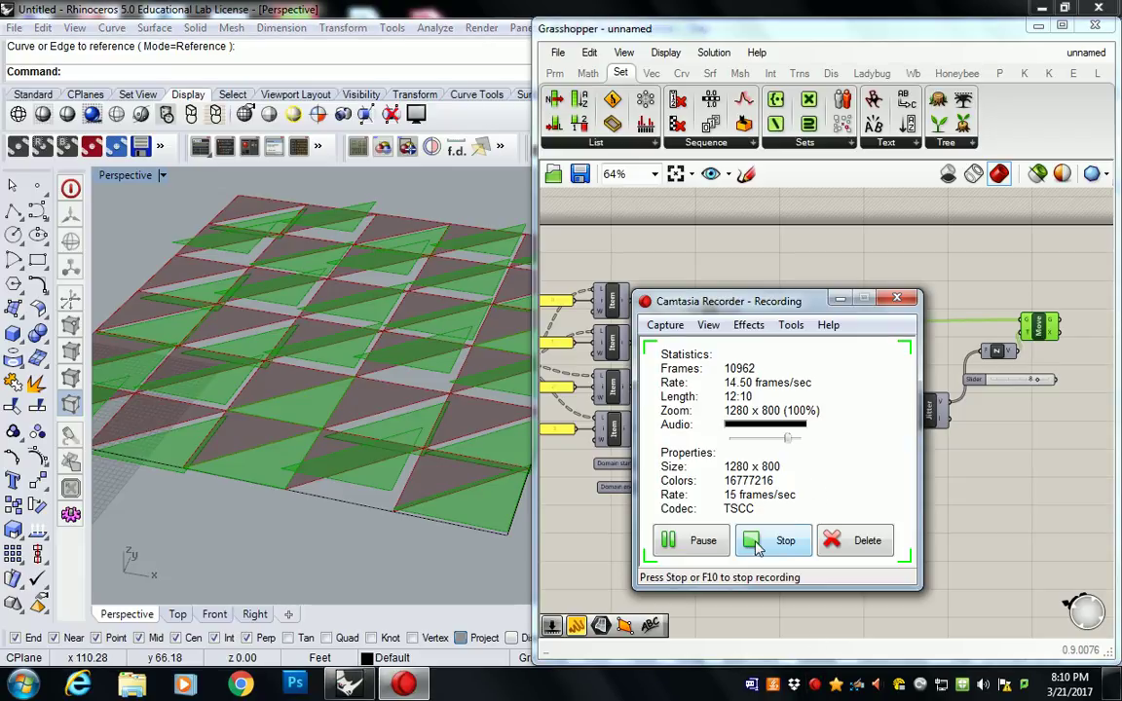